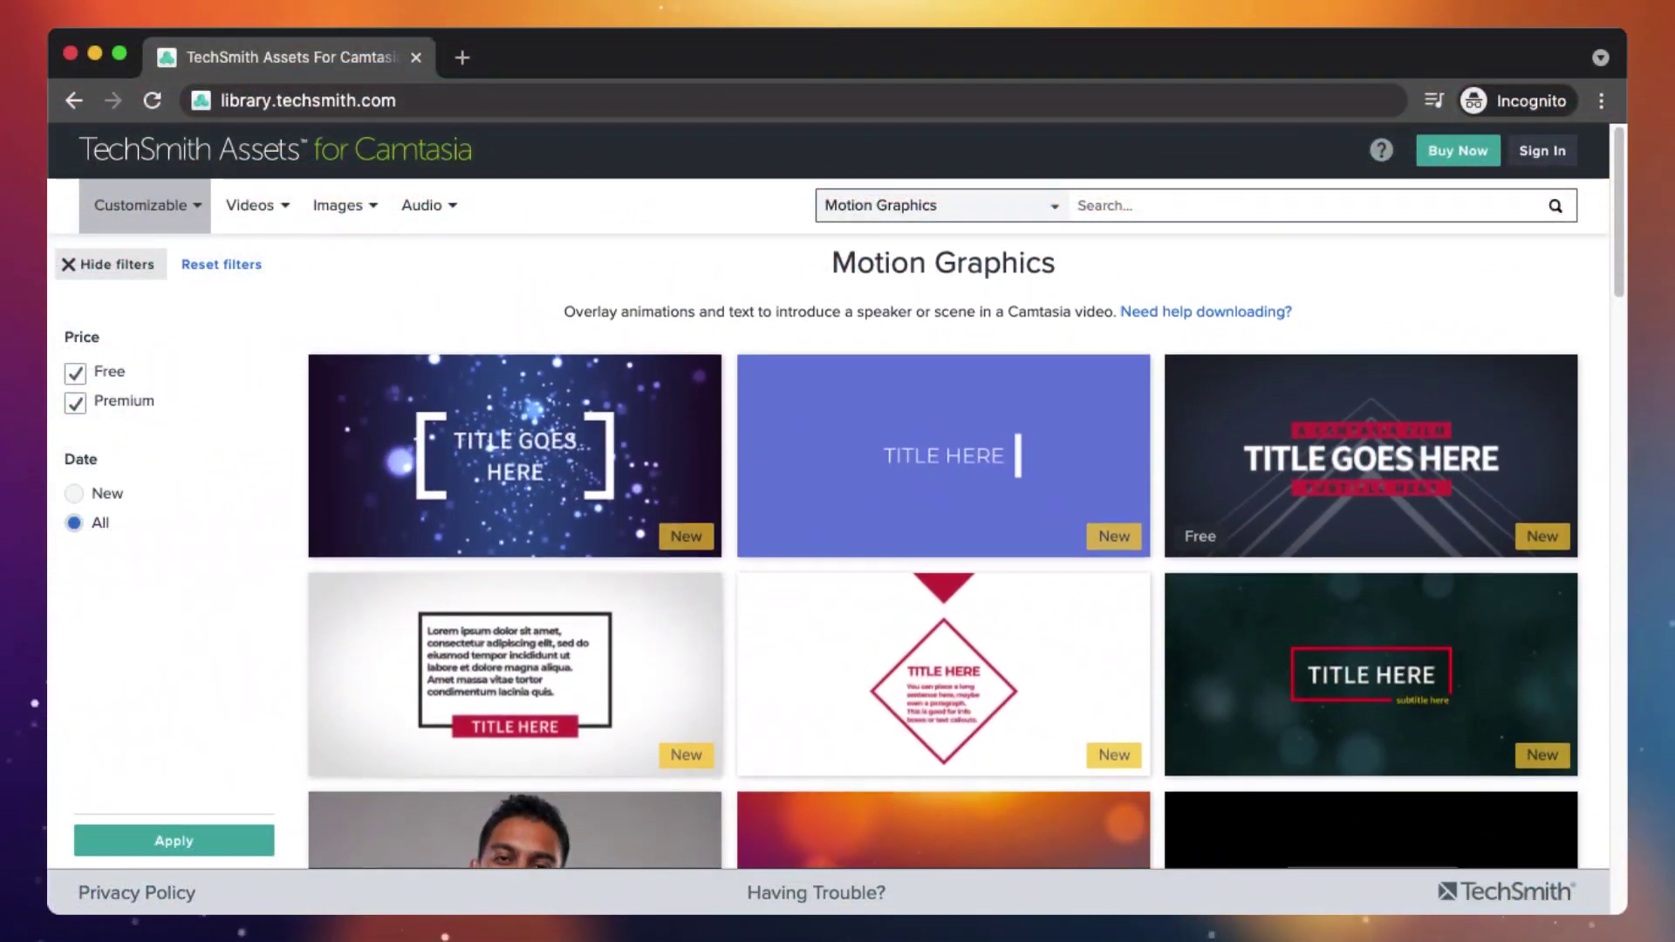
pyautogui.scroll(-4, 944, 549)
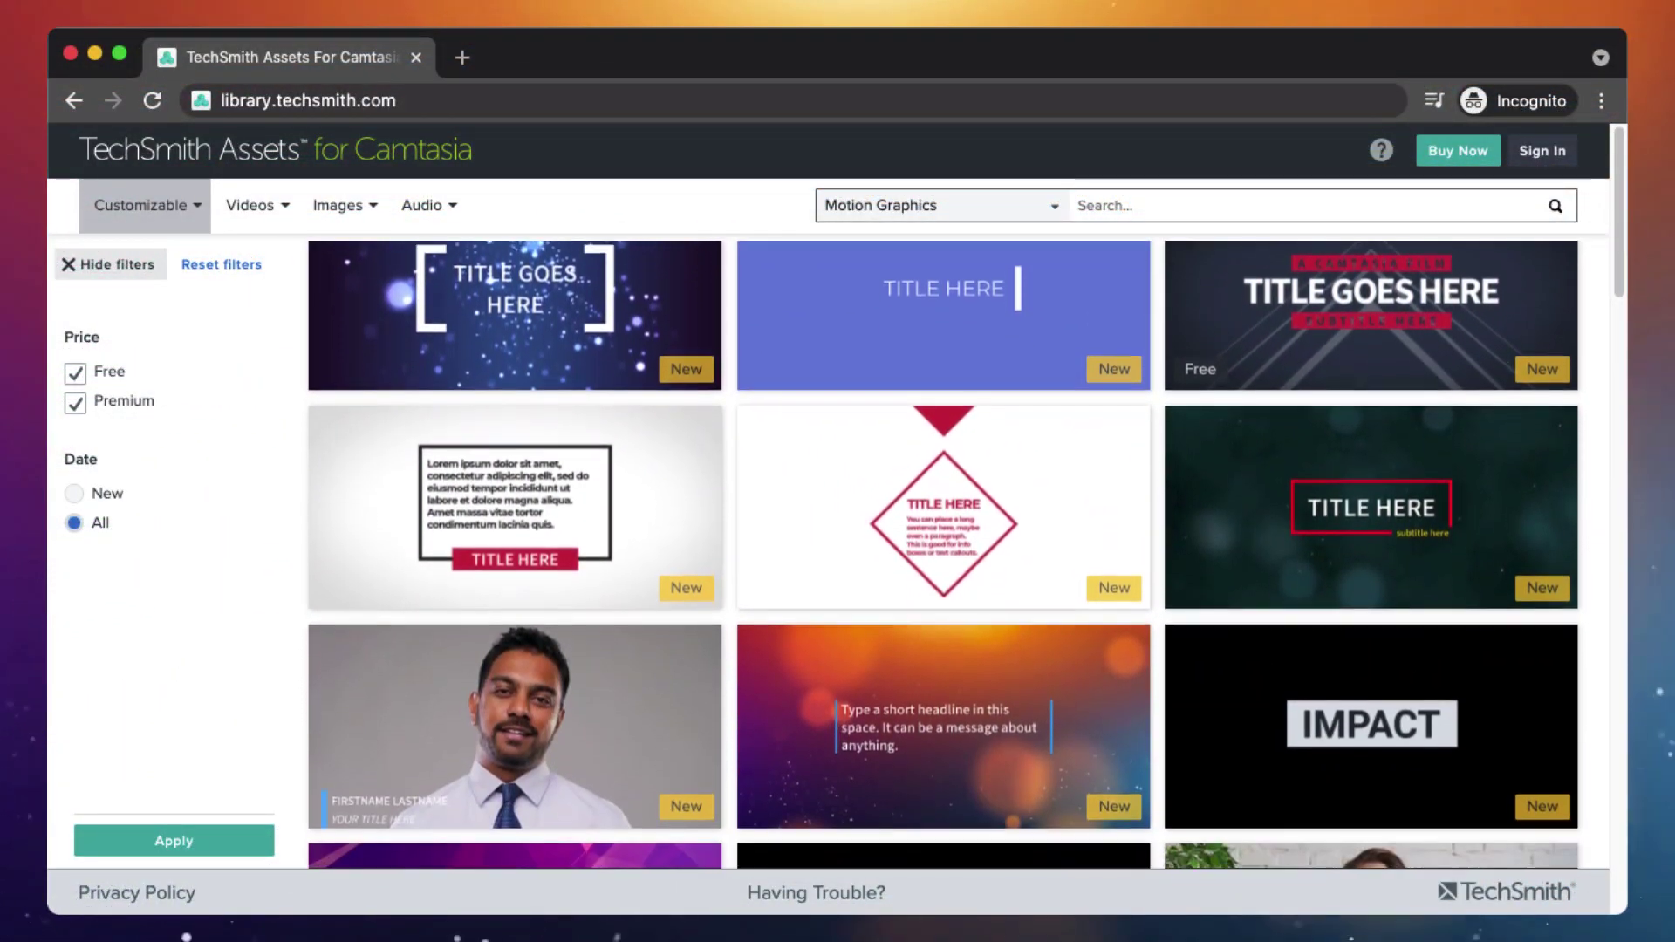
pyautogui.scroll(-2, 943, 550)
pyautogui.scroll(-2, 943, 550)
pyautogui.scroll(-2, 943, 550)
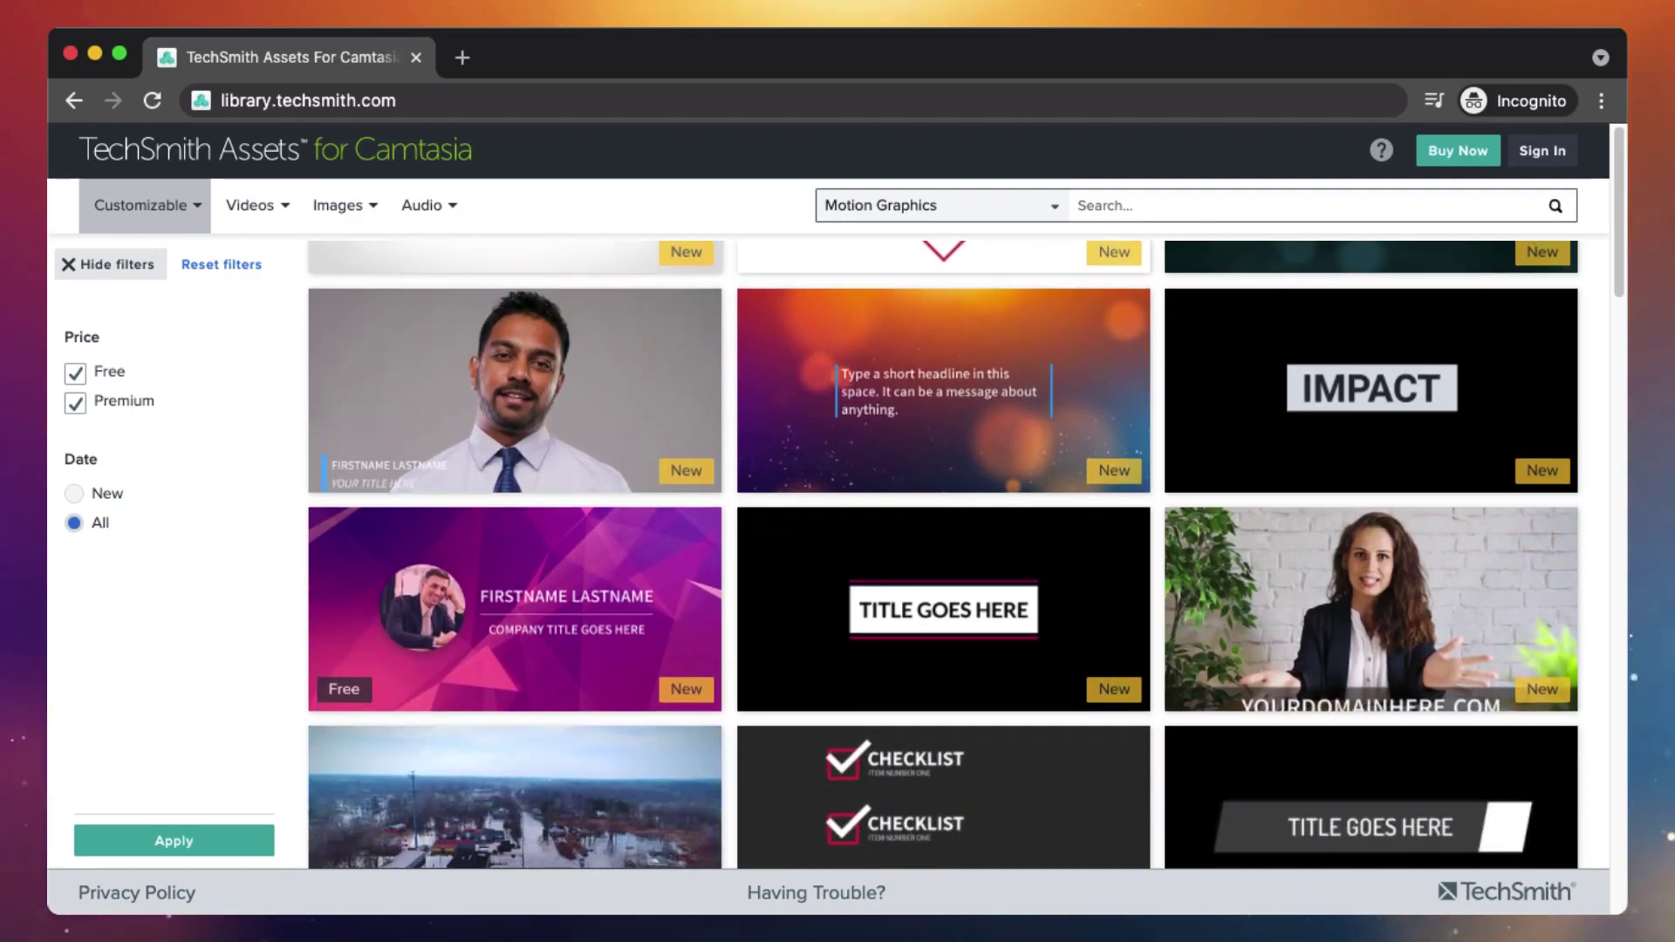
pyautogui.scroll(-2, 942, 549)
pyautogui.scroll(-2, 943, 550)
pyautogui.scroll(-2, 943, 550)
pyautogui.scroll(-2, 942, 550)
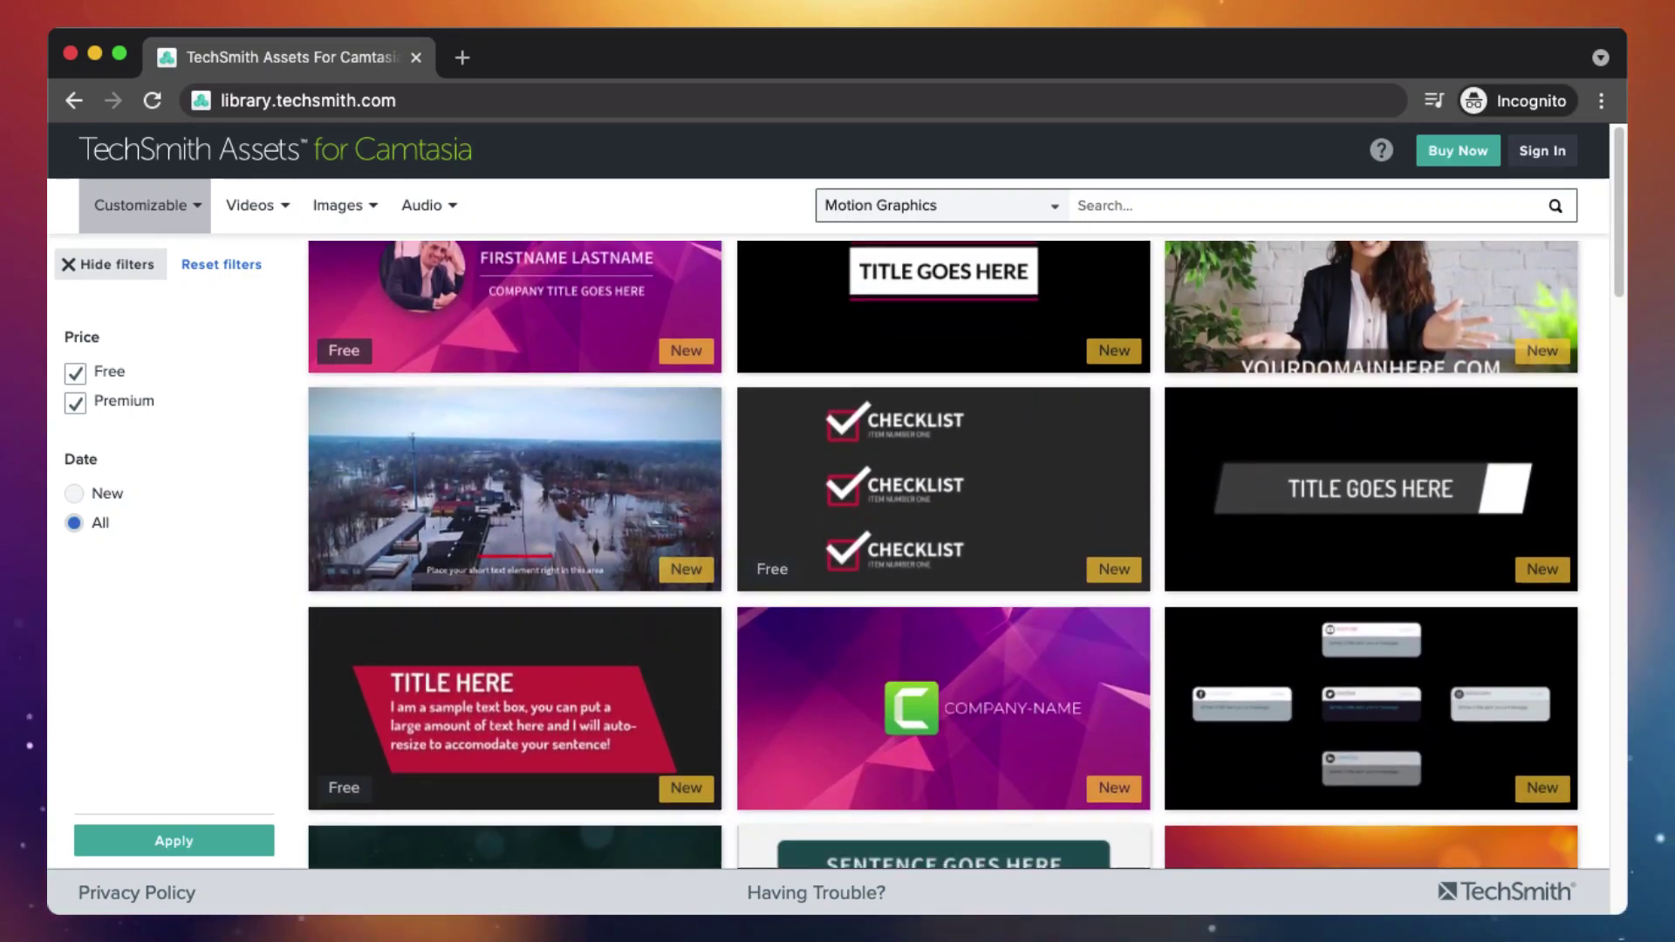
pyautogui.scroll(-2, 942, 550)
pyautogui.scroll(-1, 943, 550)
pyautogui.scroll(-1, 943, 550)
pyautogui.scroll(-1, 943, 550)
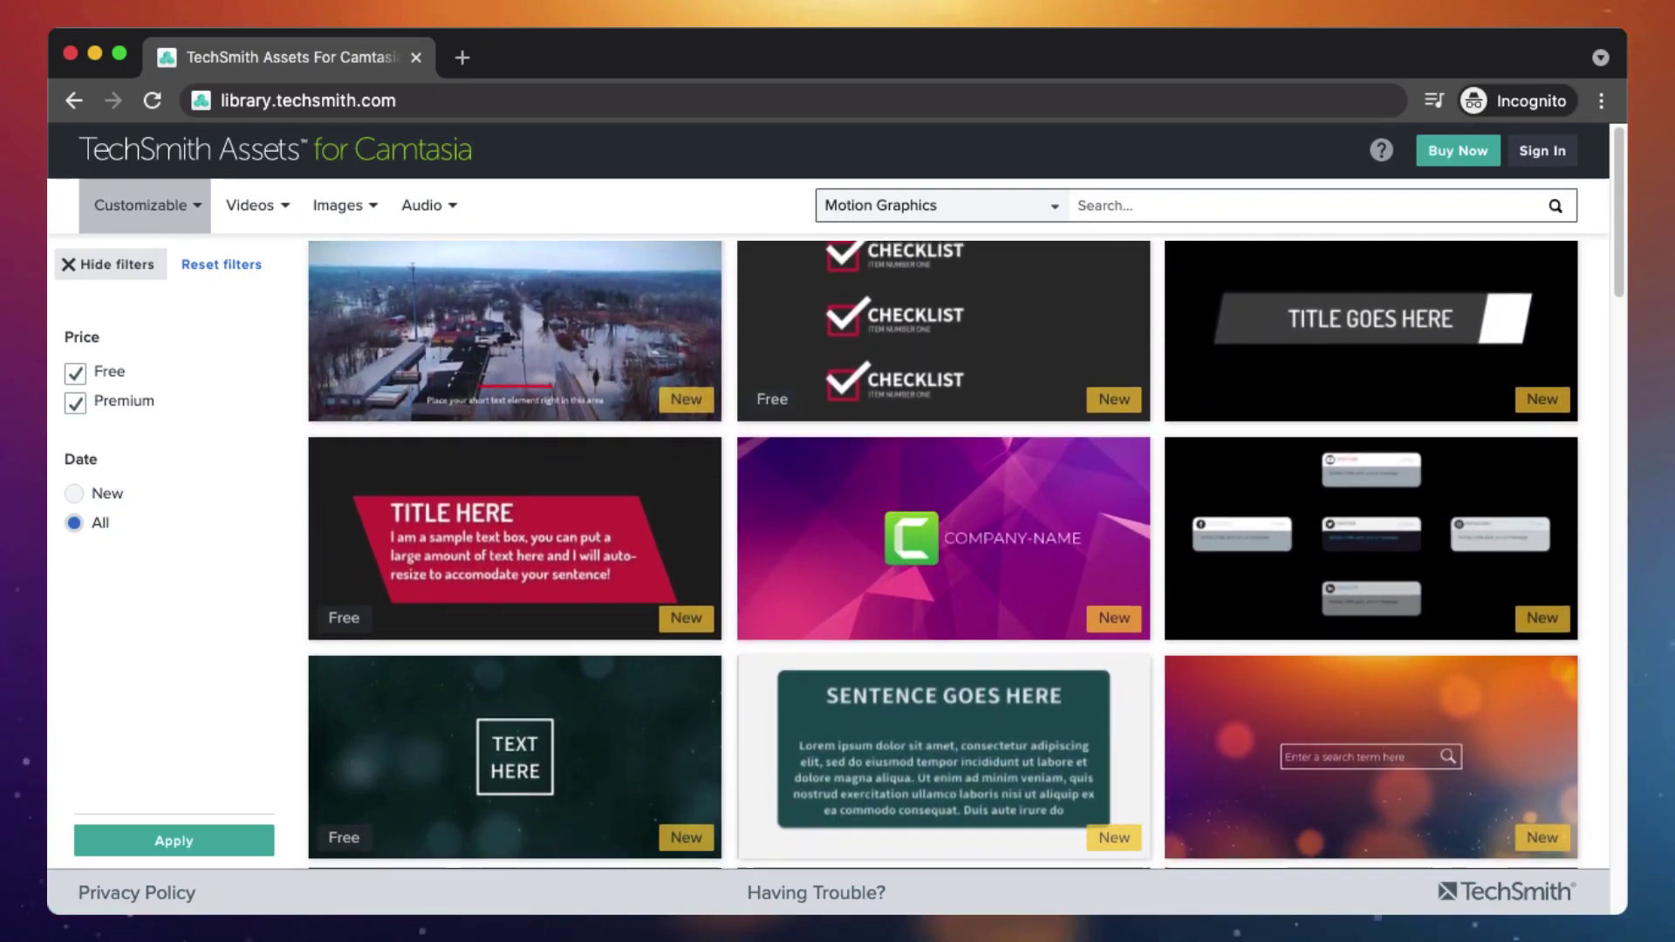
pyautogui.scroll(-1, 942, 550)
pyautogui.scroll(-1, 943, 550)
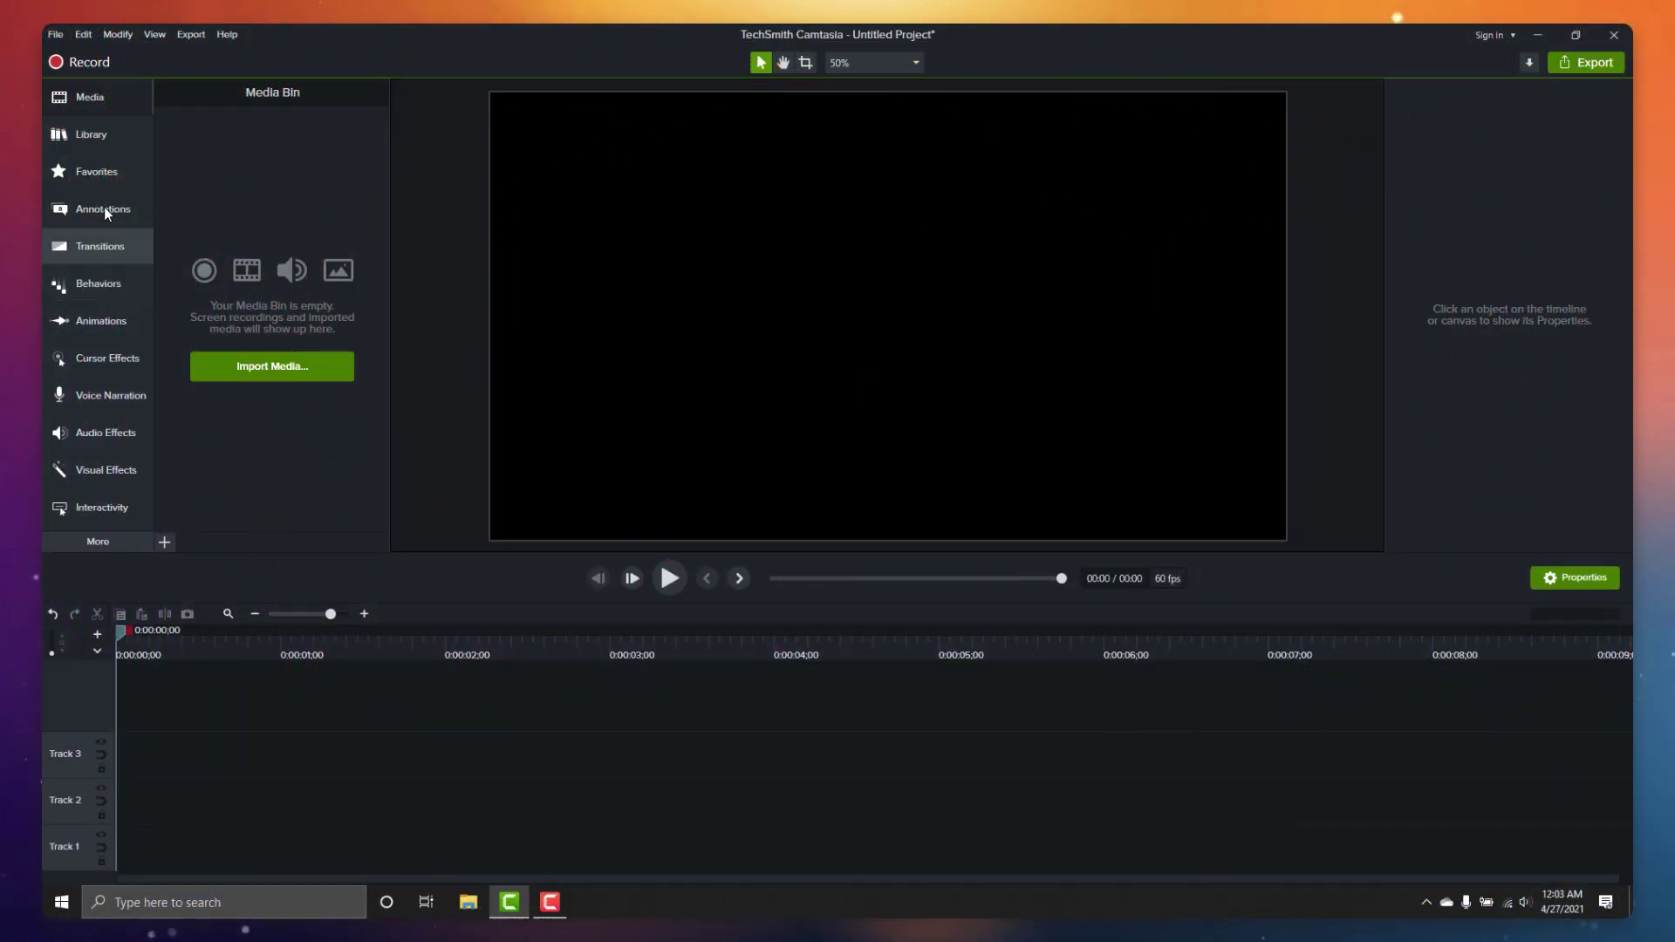
# Step: Add a white rectangle and flatten it into a line with width 999 and a small height
pyautogui.click(103, 208)
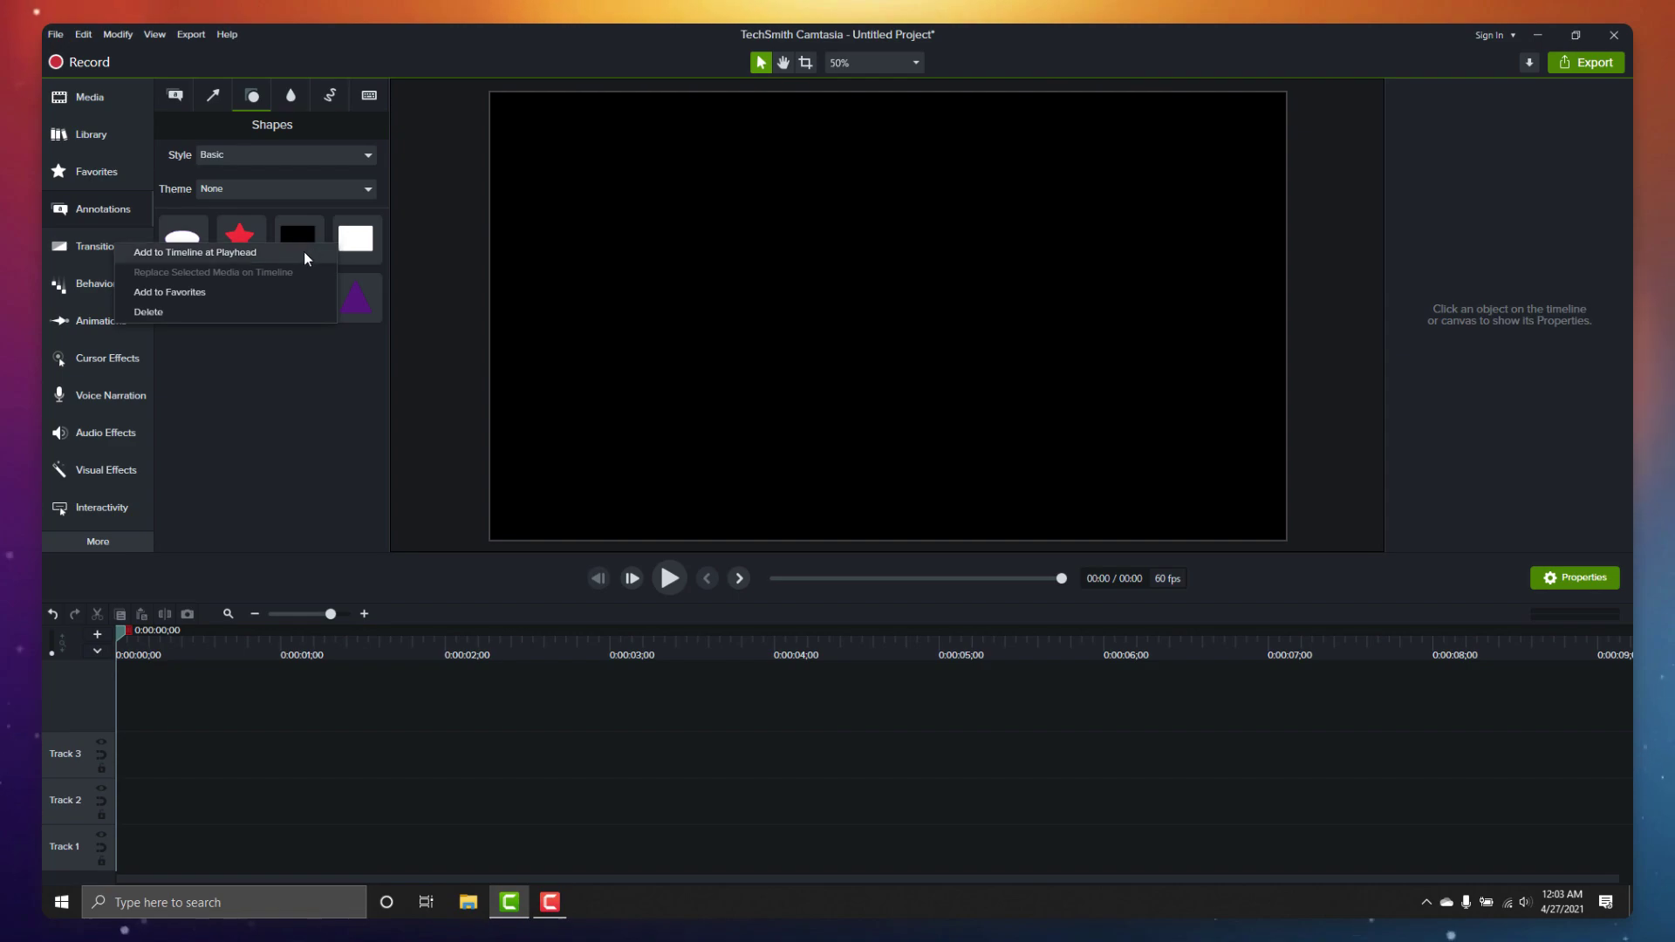
pyautogui.doubleClick(298, 239)
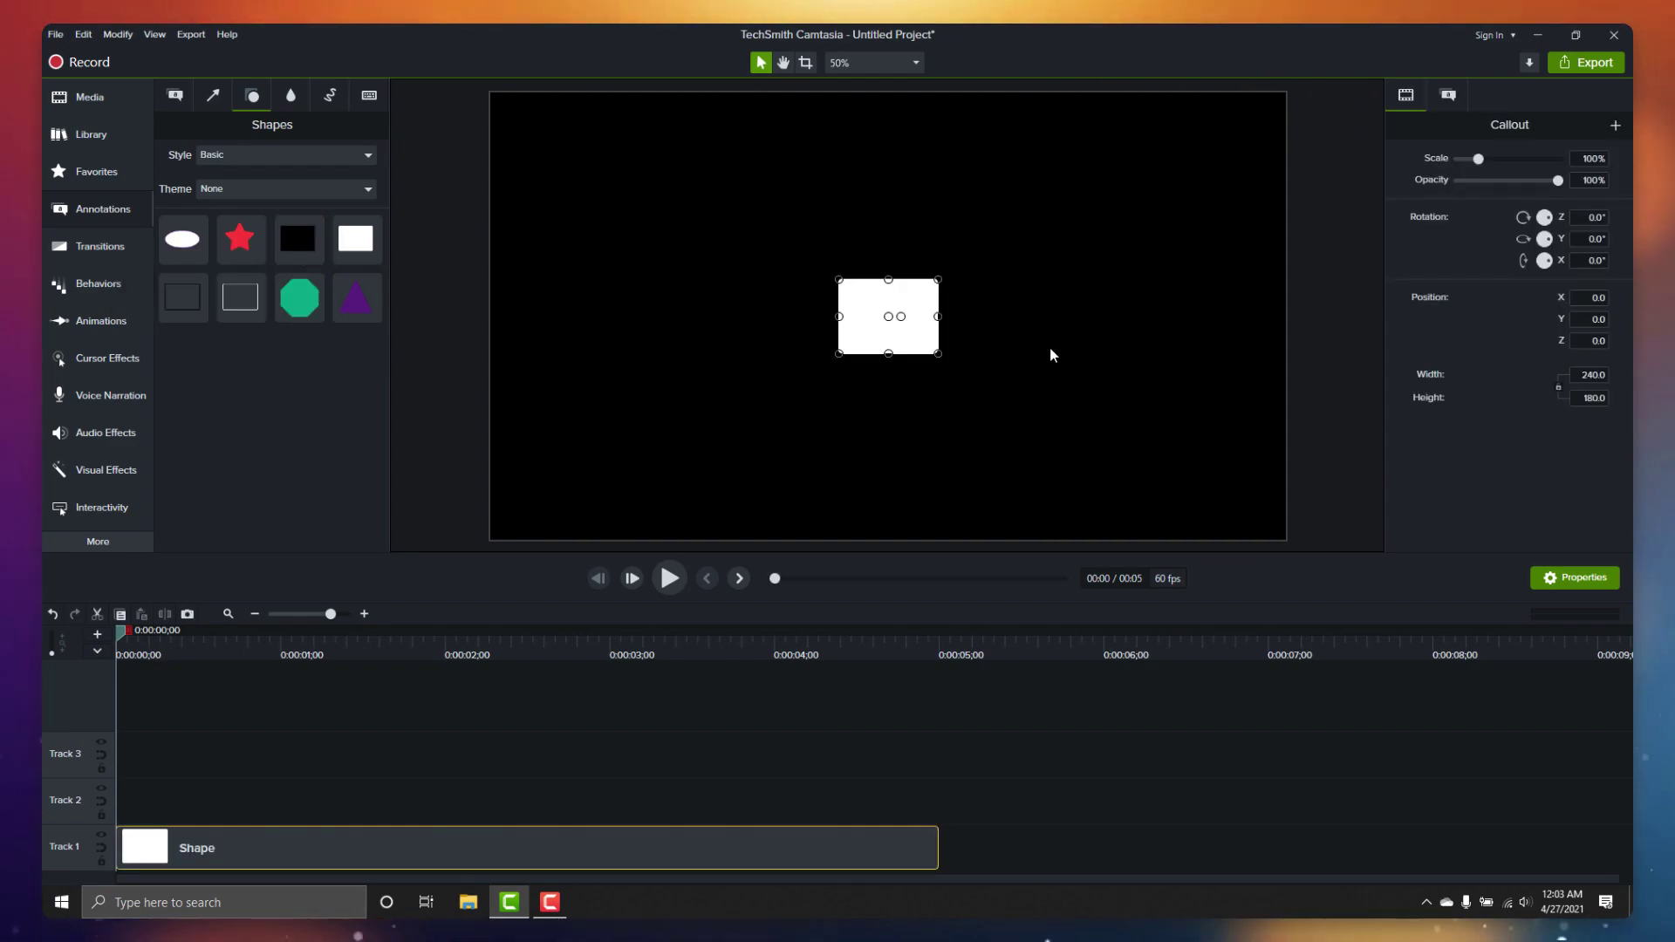
pyautogui.click(1592, 375)
pyautogui.write('1000')
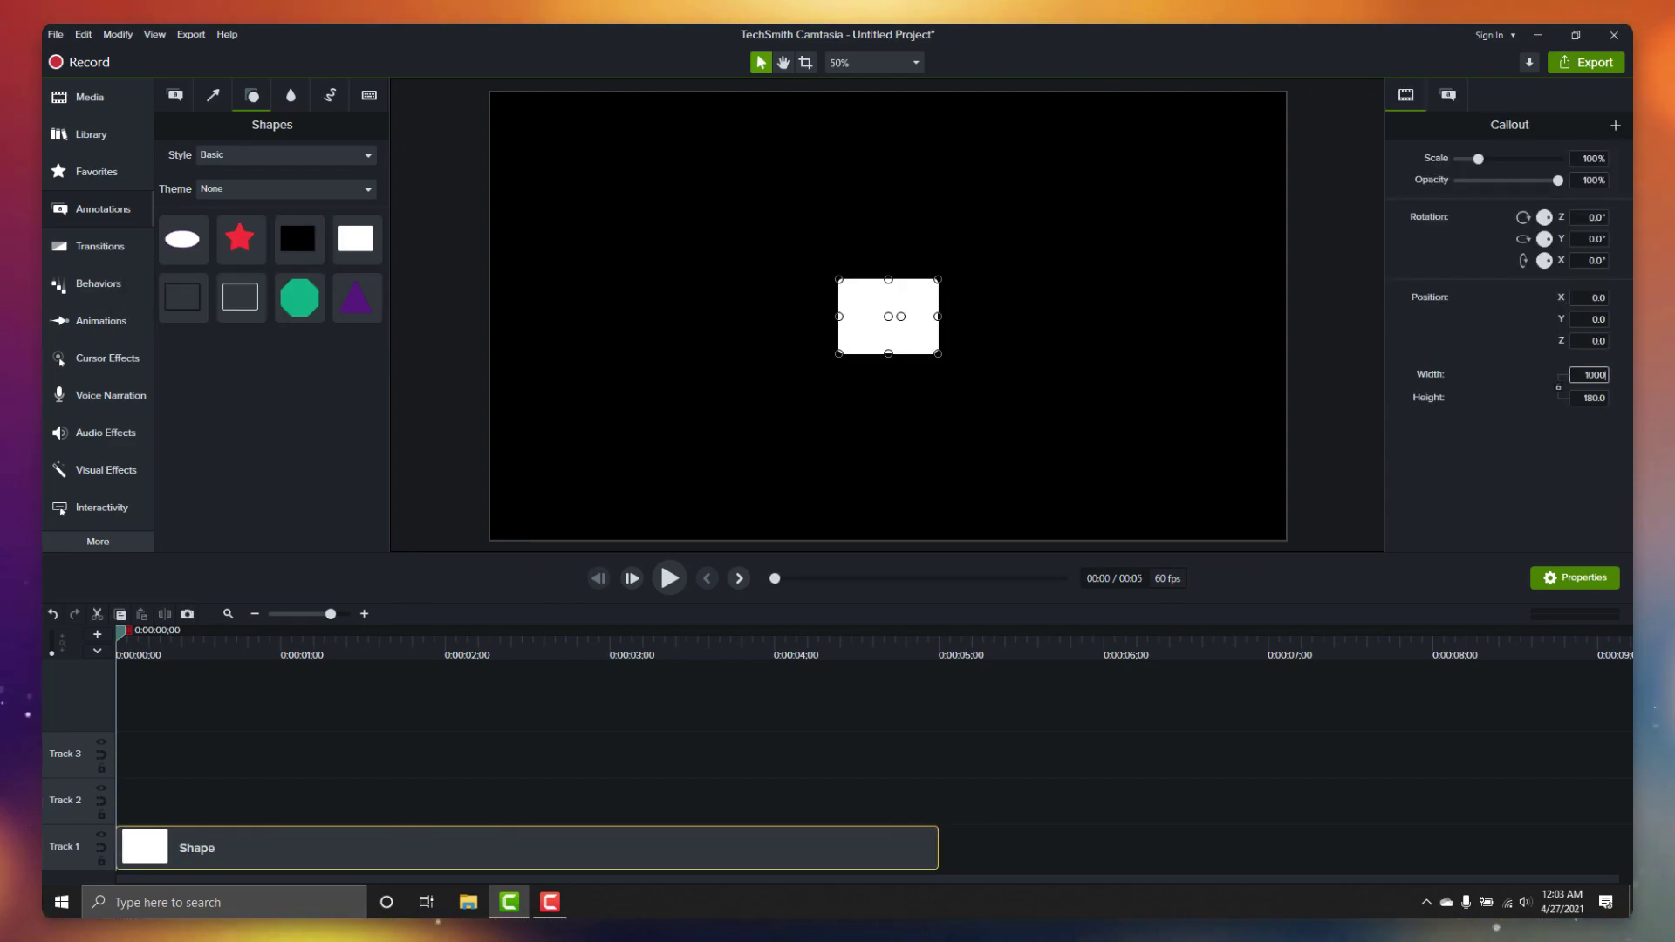
pyautogui.press('Tab')
pyautogui.write('16')
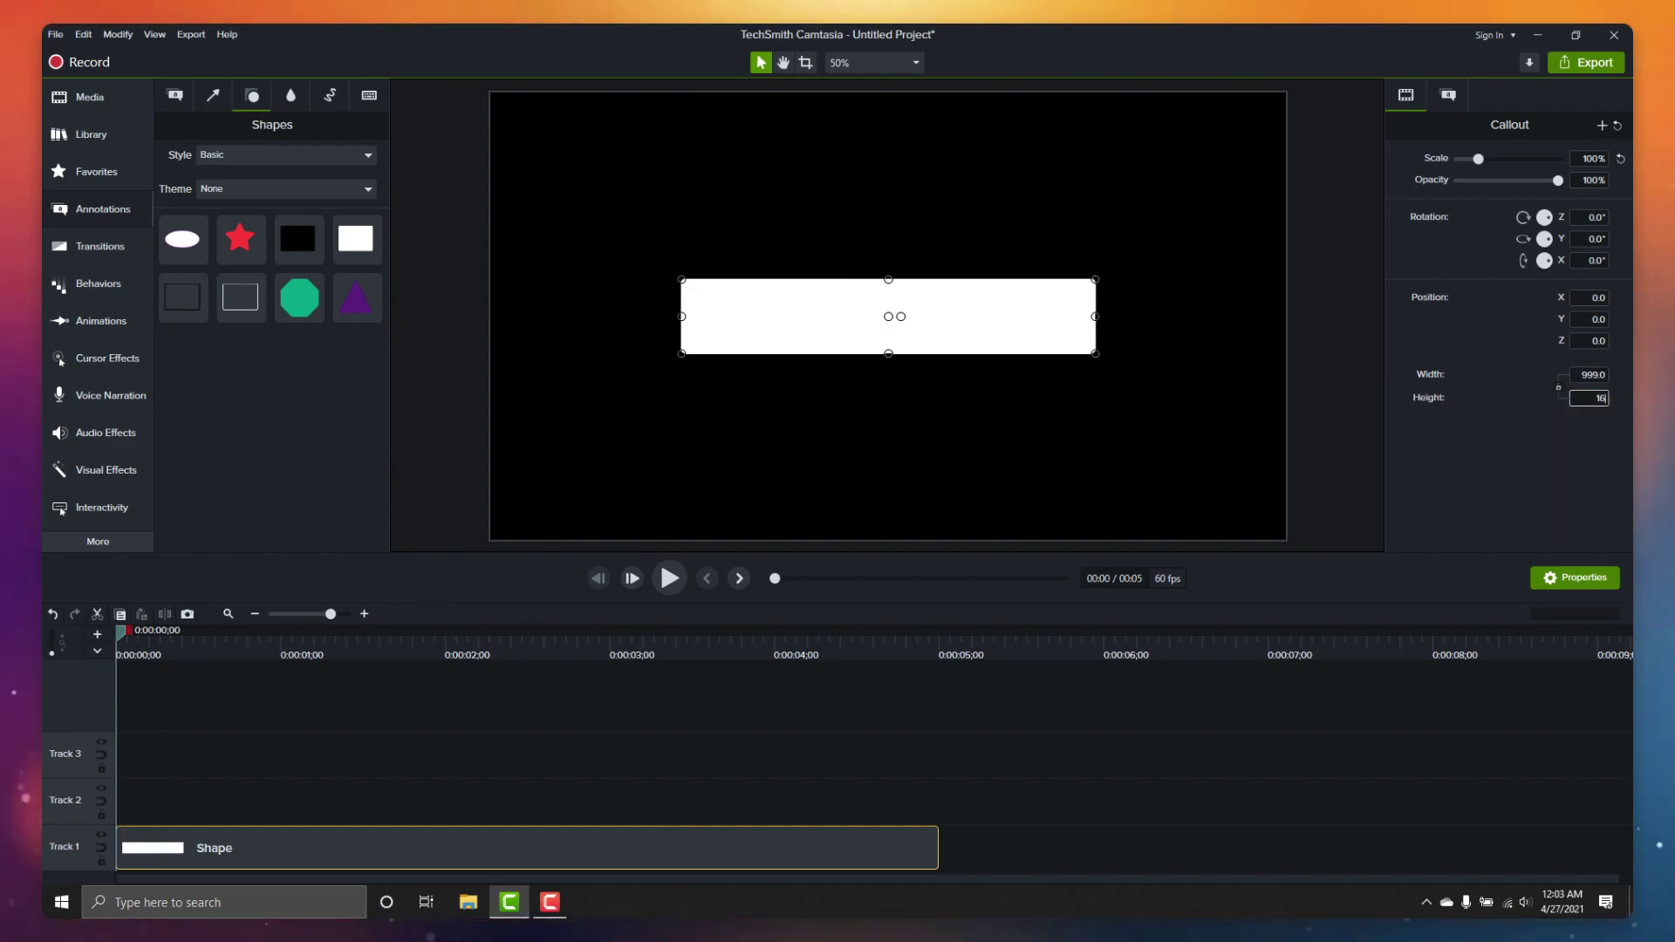
pyautogui.press('Return')
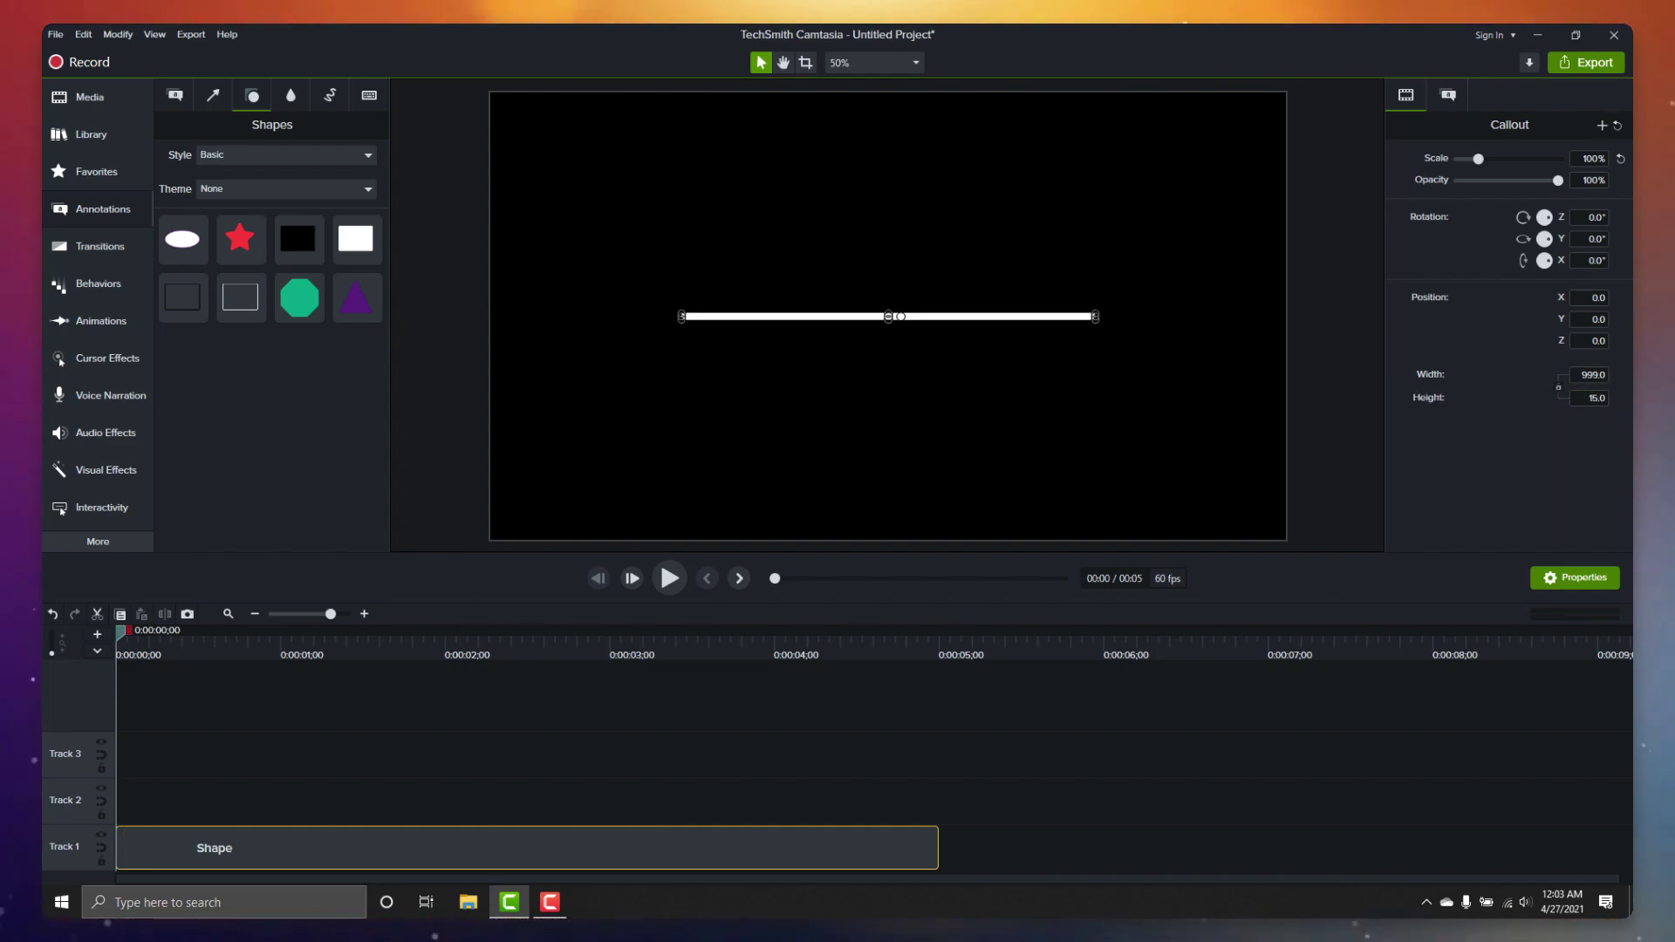
# Step: Put Custom animations at the line clip's start and end, and lengthen the clip to six seconds
pyautogui.click(101, 321)
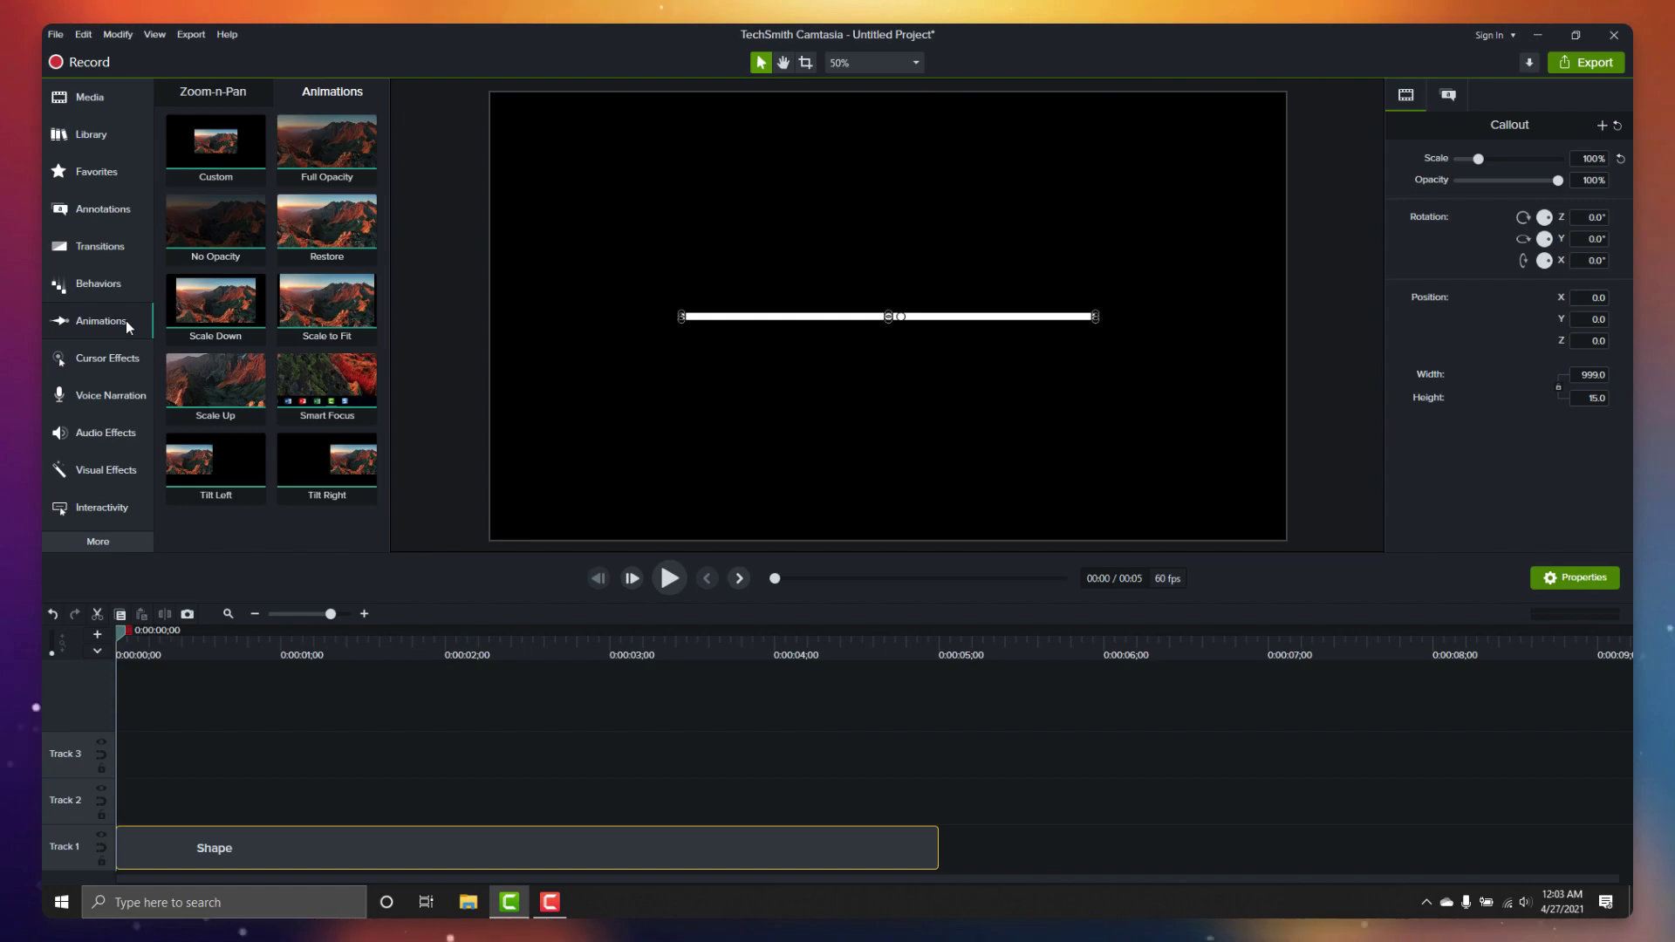
pyautogui.moveTo(215, 145); pyautogui.dragTo(204, 847)
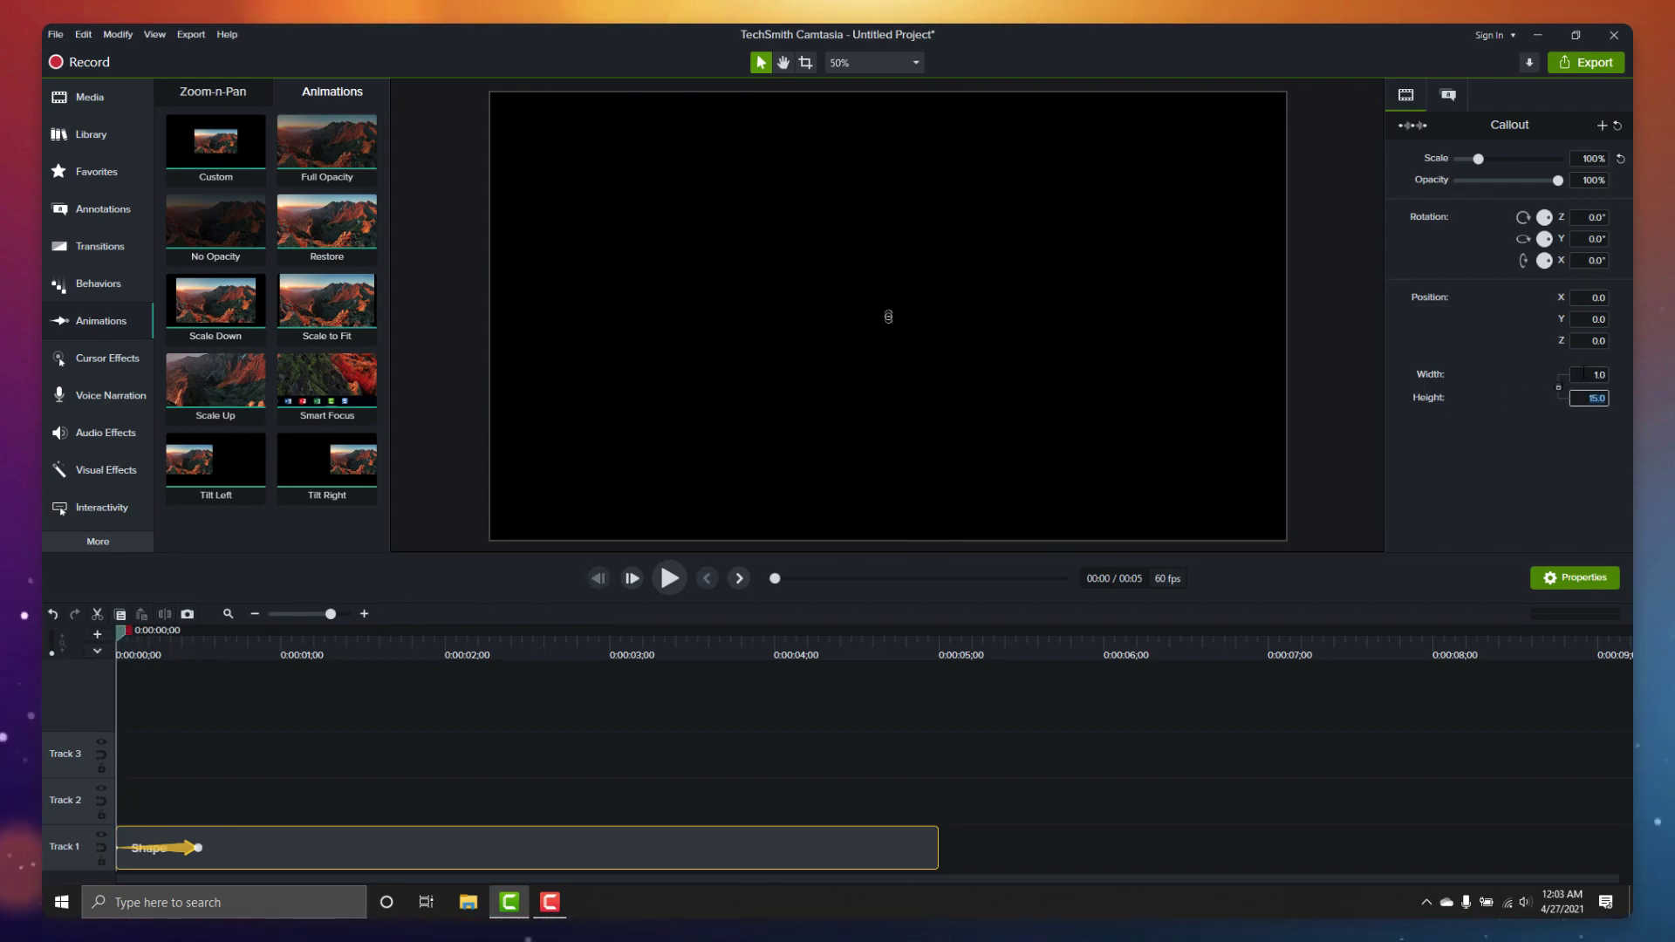
pyautogui.moveTo(937, 848); pyautogui.dragTo(1102, 848)
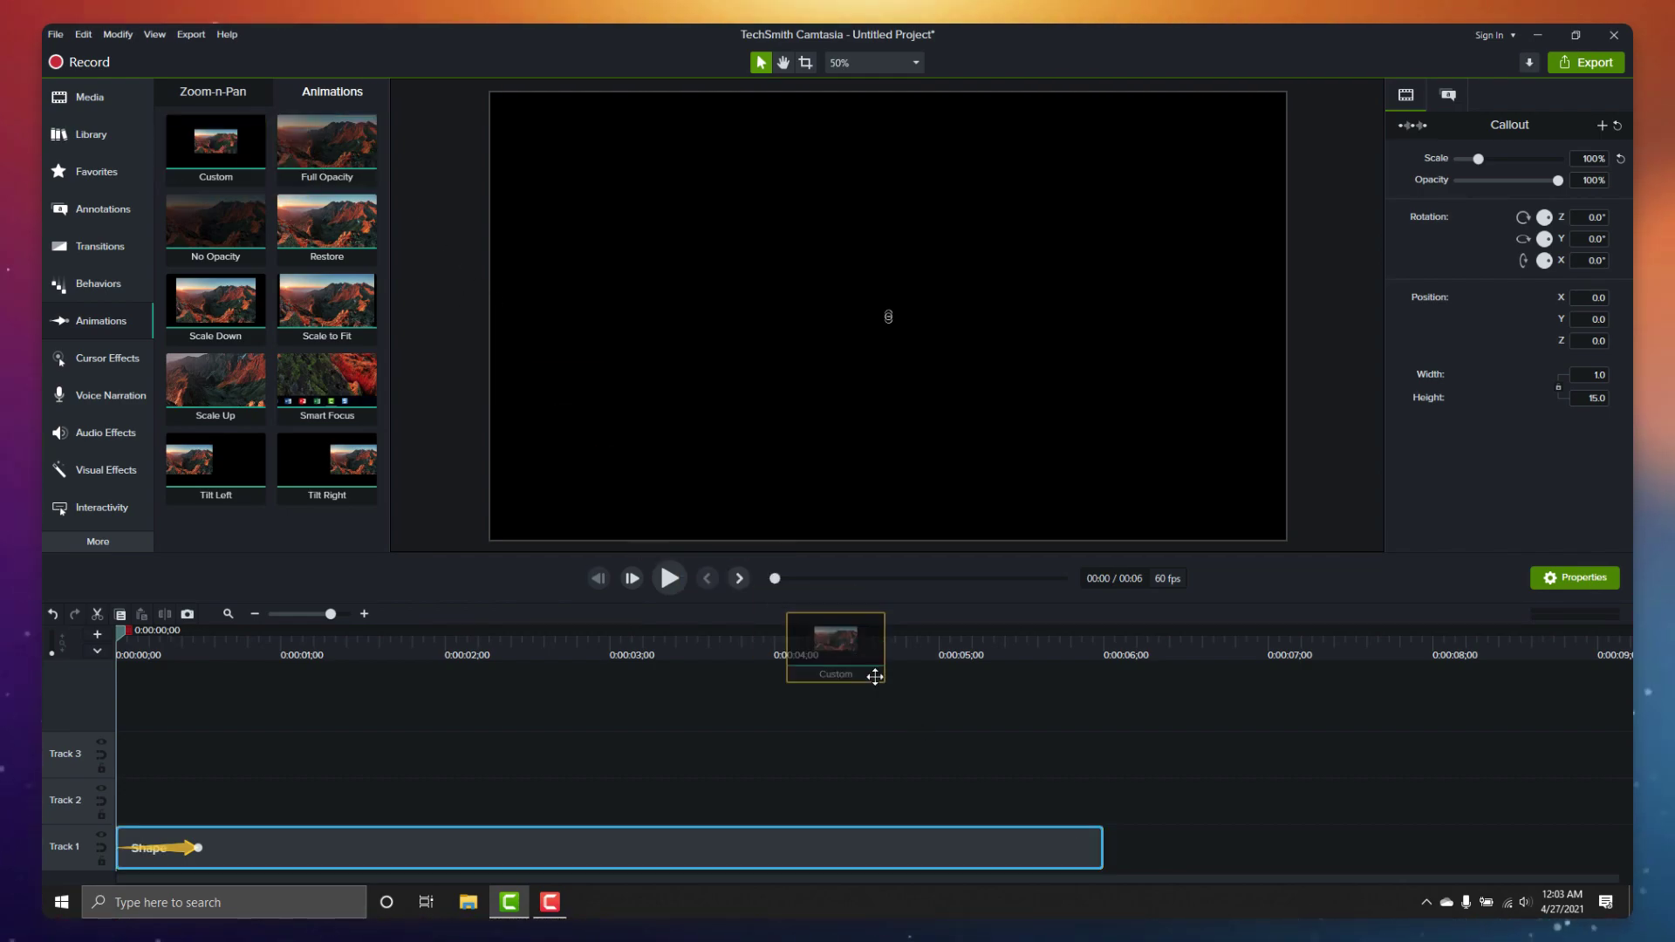
pyautogui.moveTo(215, 140); pyautogui.dragTo(991, 847)
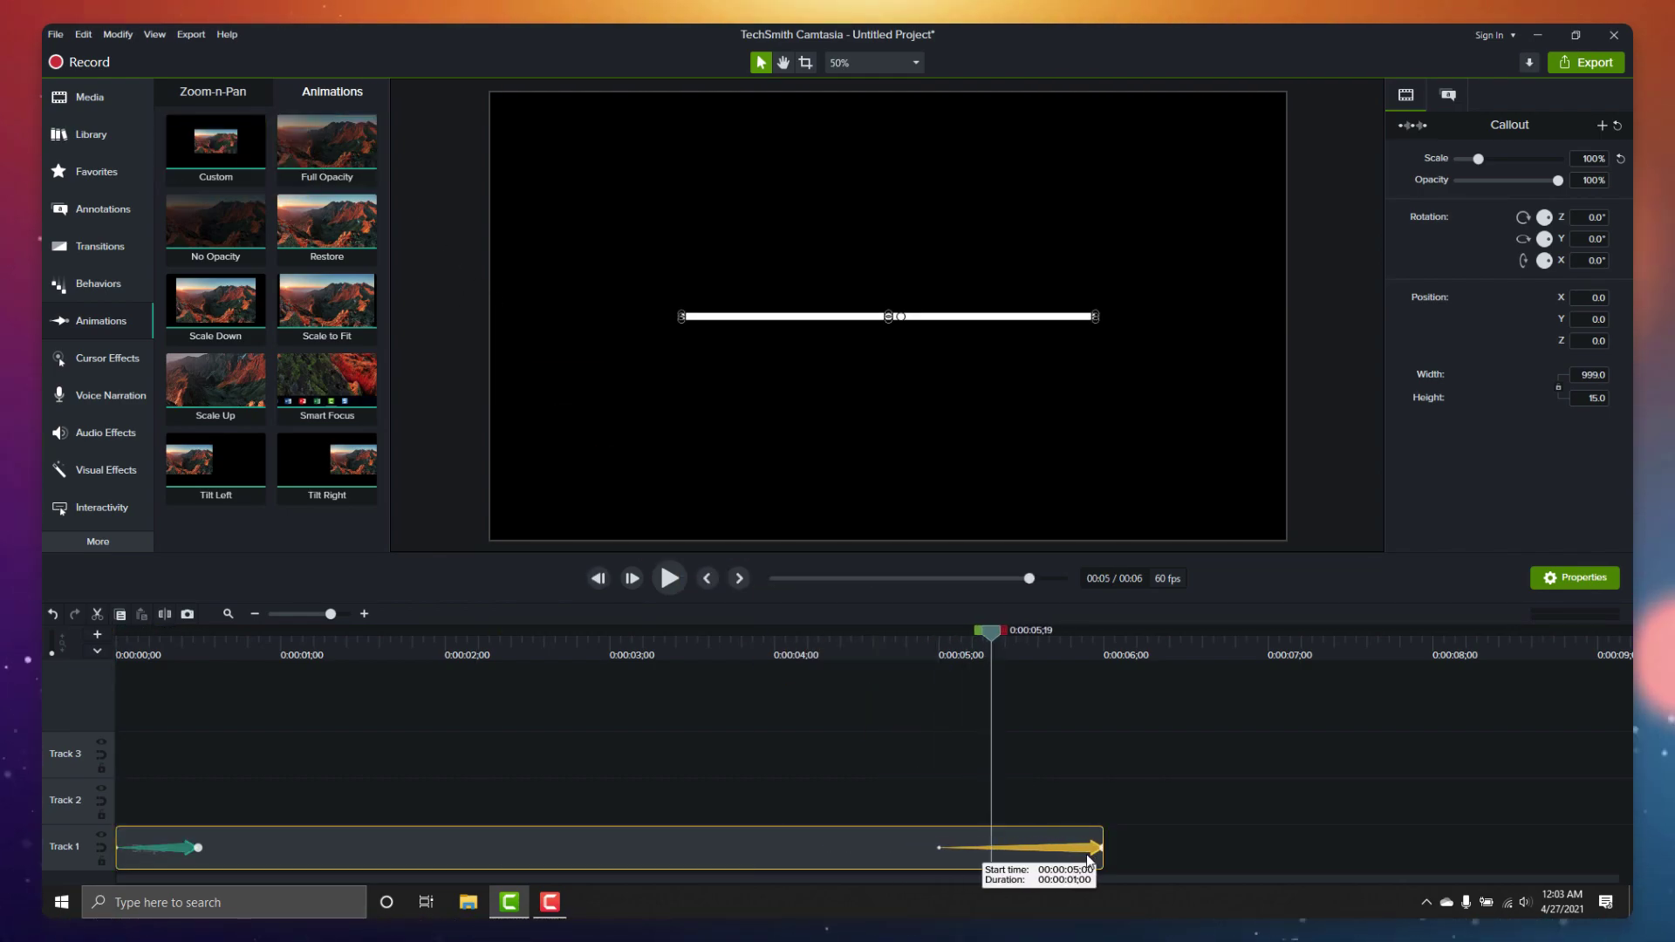
pyautogui.moveTo(940, 848); pyautogui.dragTo(1021, 851)
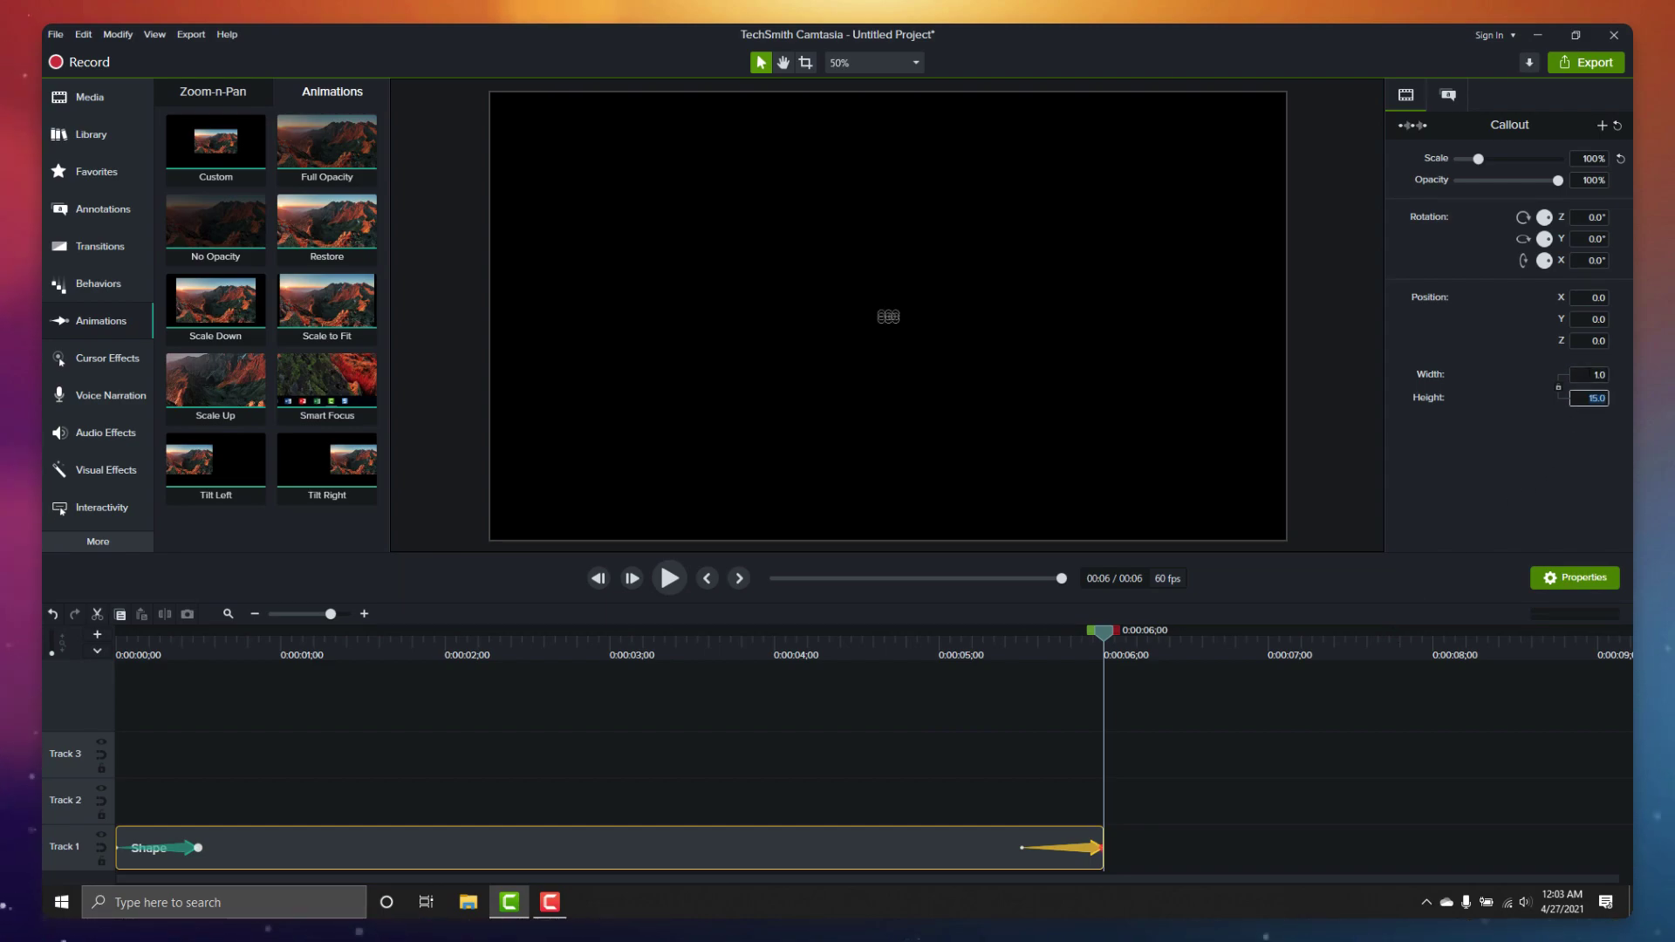
pyautogui.click(137, 692)
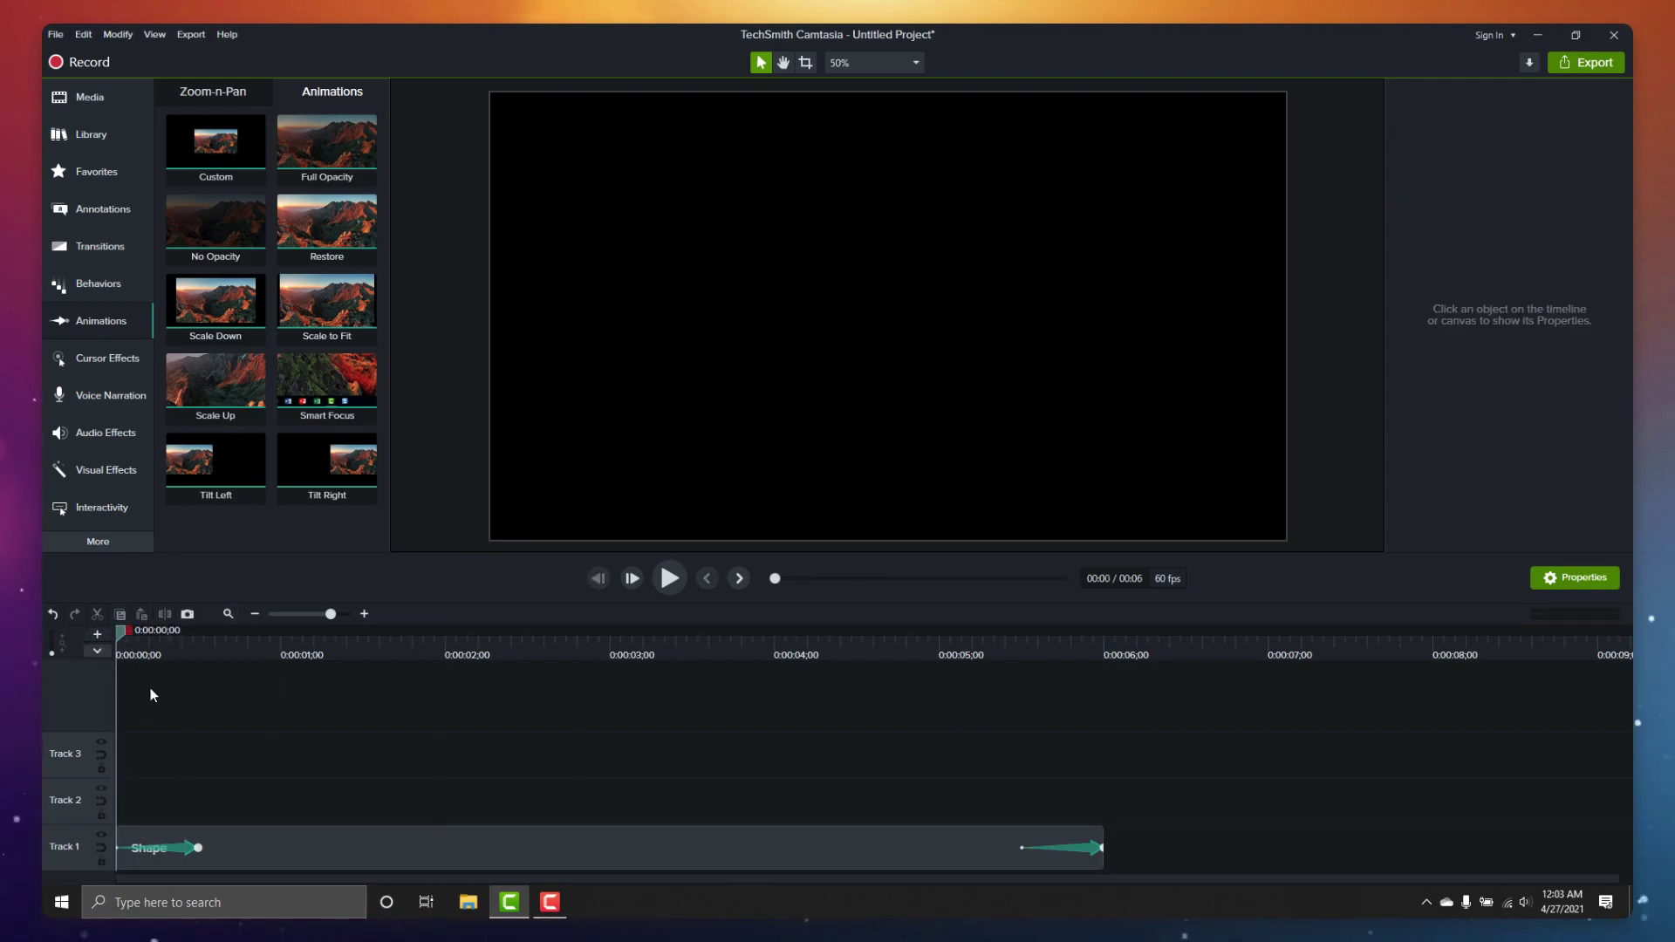
pyautogui.press('space')
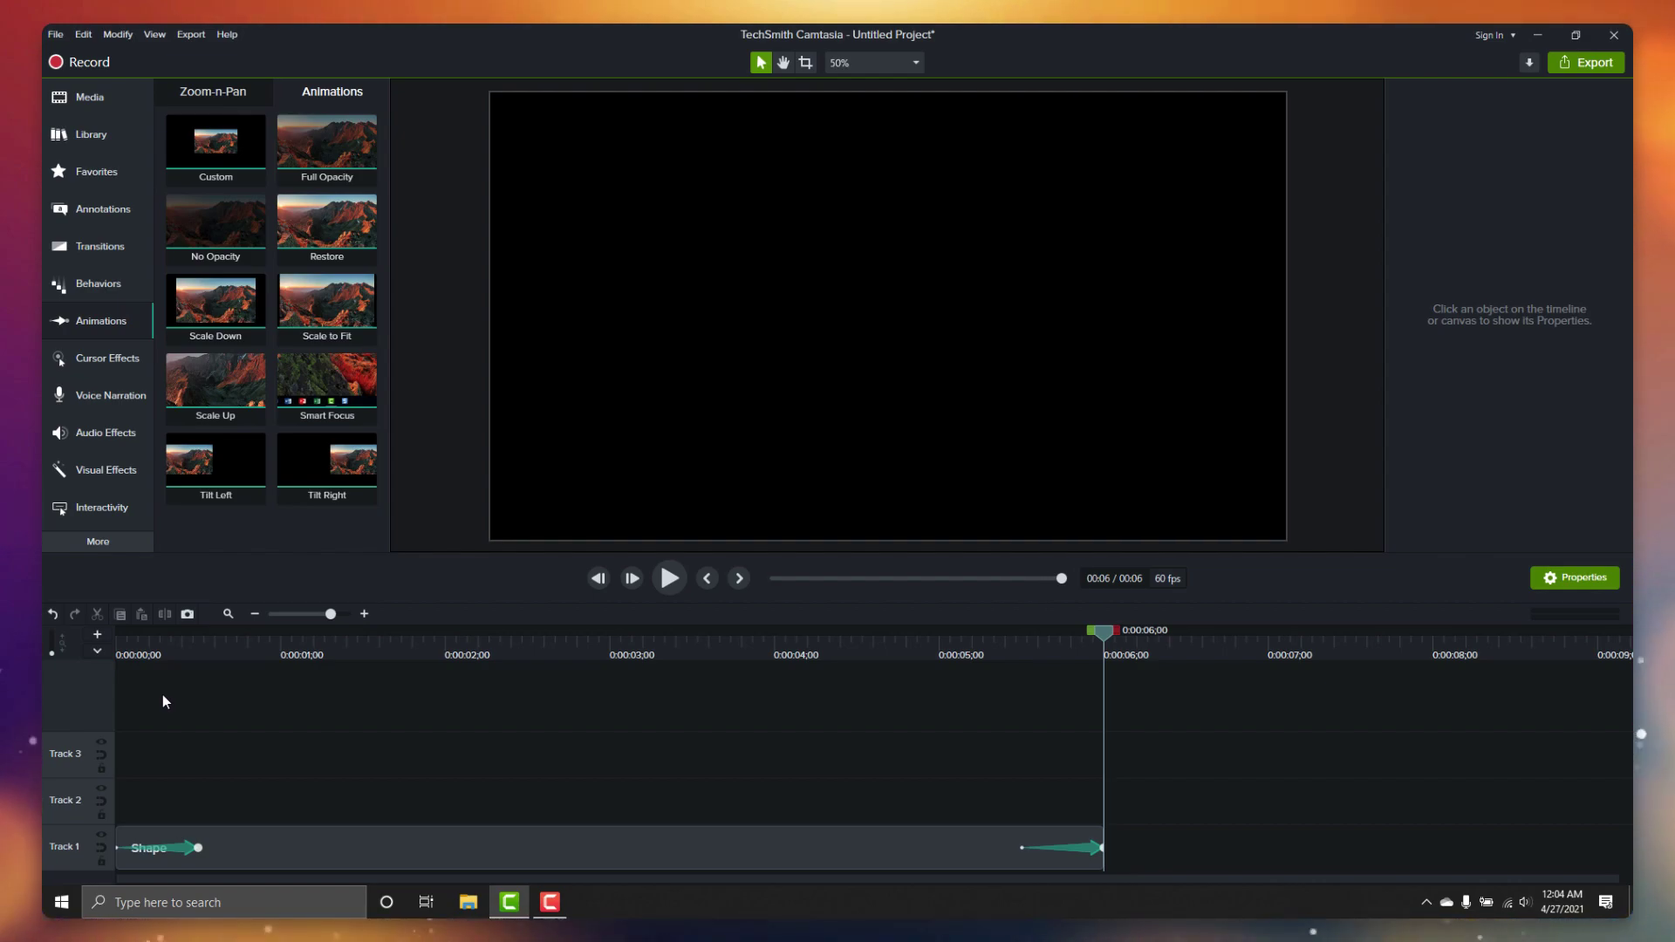
# Step: Add two plain text callouts on separate tracks at the 0:00;30 playhead
pyautogui.click(196, 847)
pyautogui.click(196, 645)
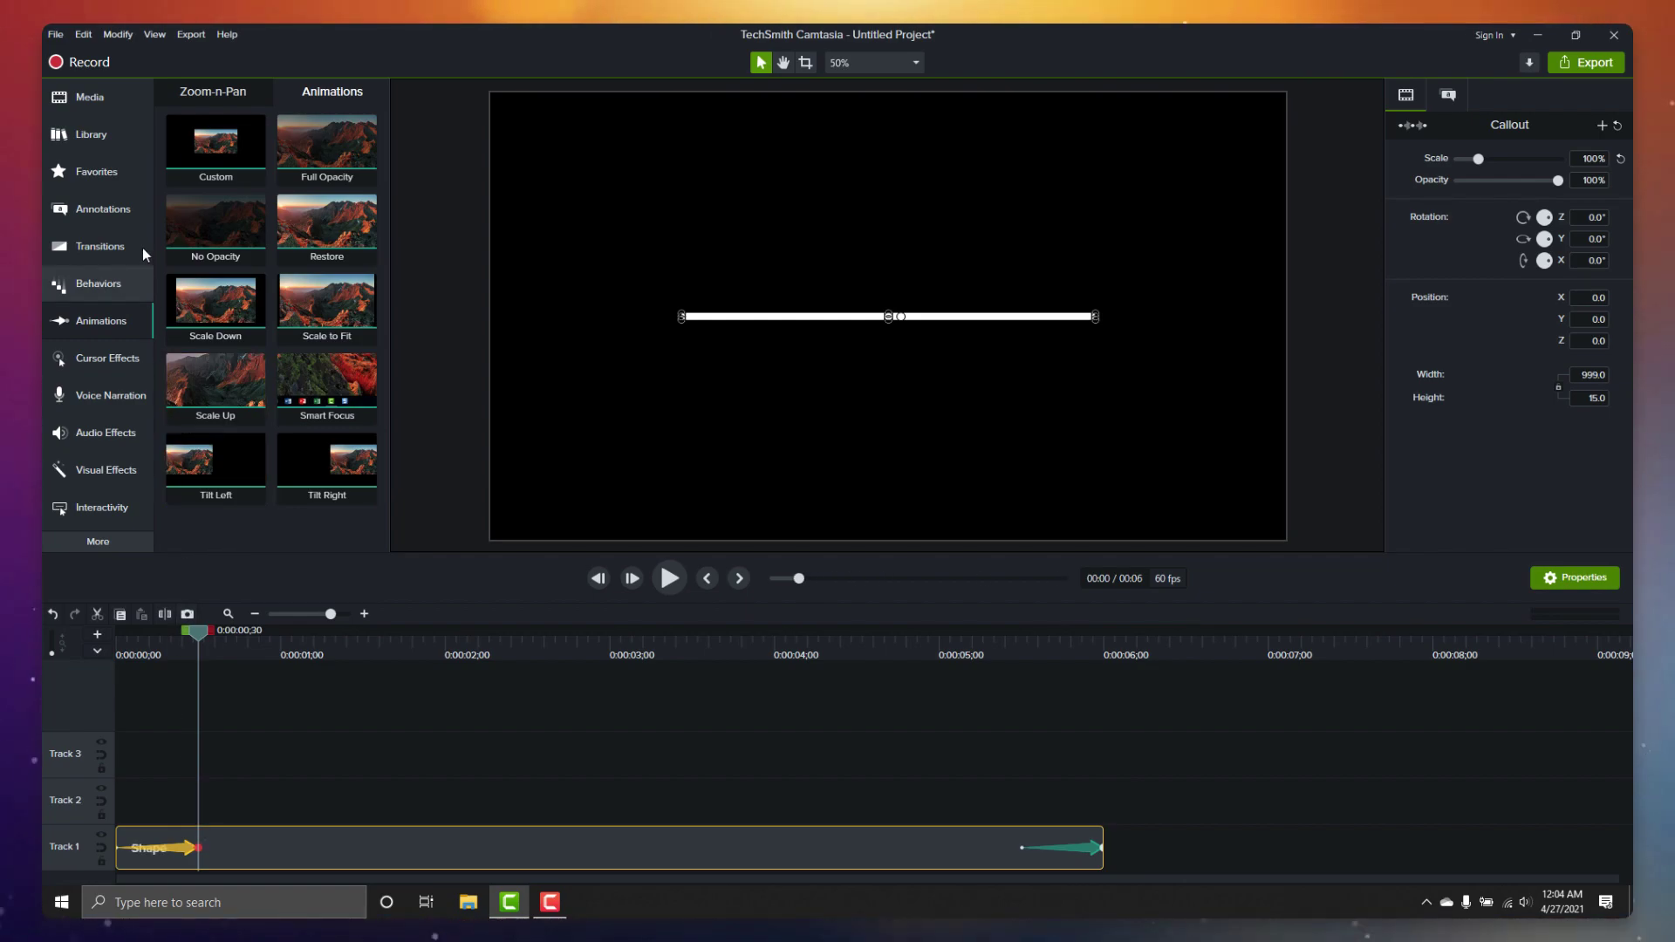
pyautogui.click(123, 206)
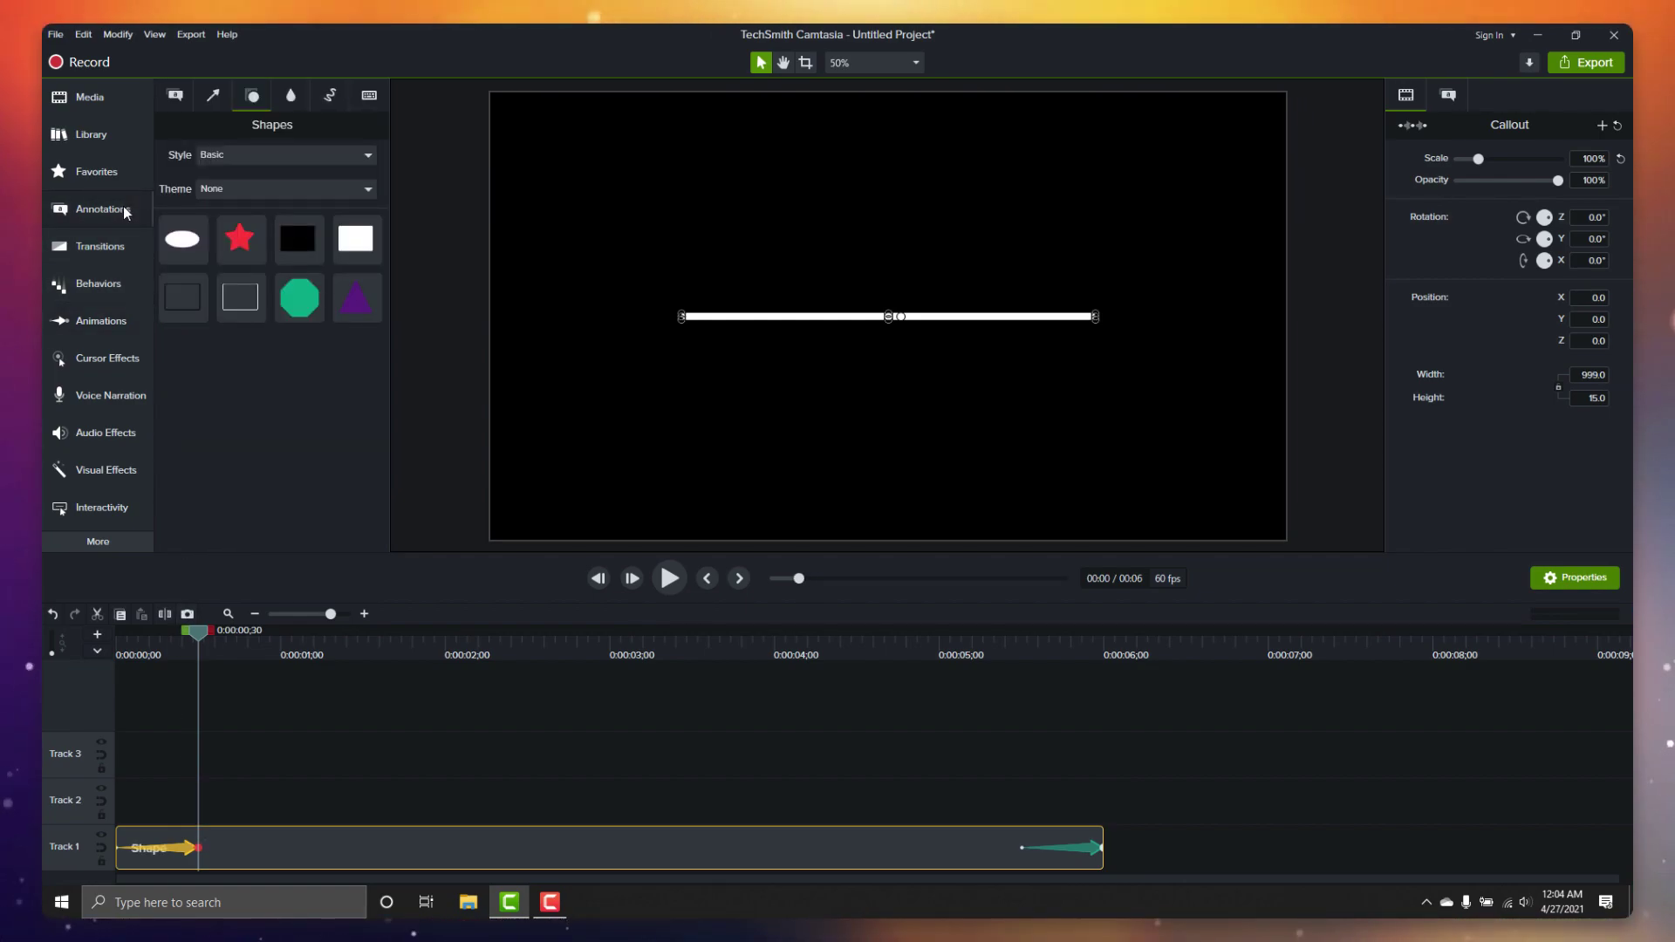
pyautogui.click(179, 97)
pyautogui.rightClick(353, 295)
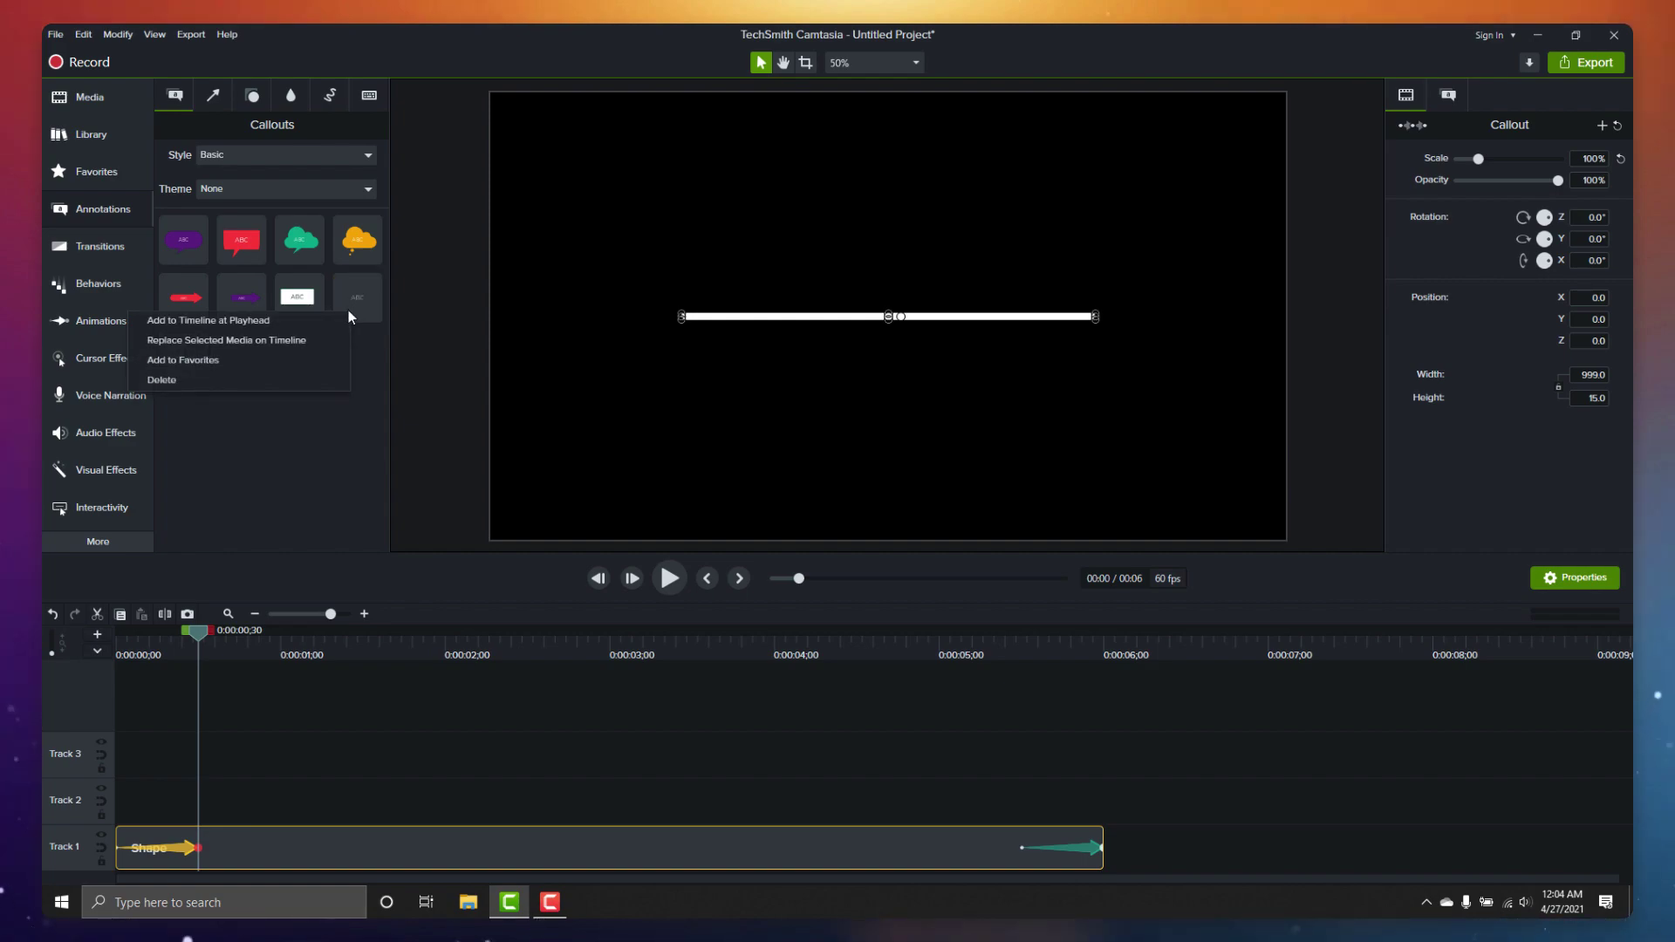
pyautogui.click(208, 321)
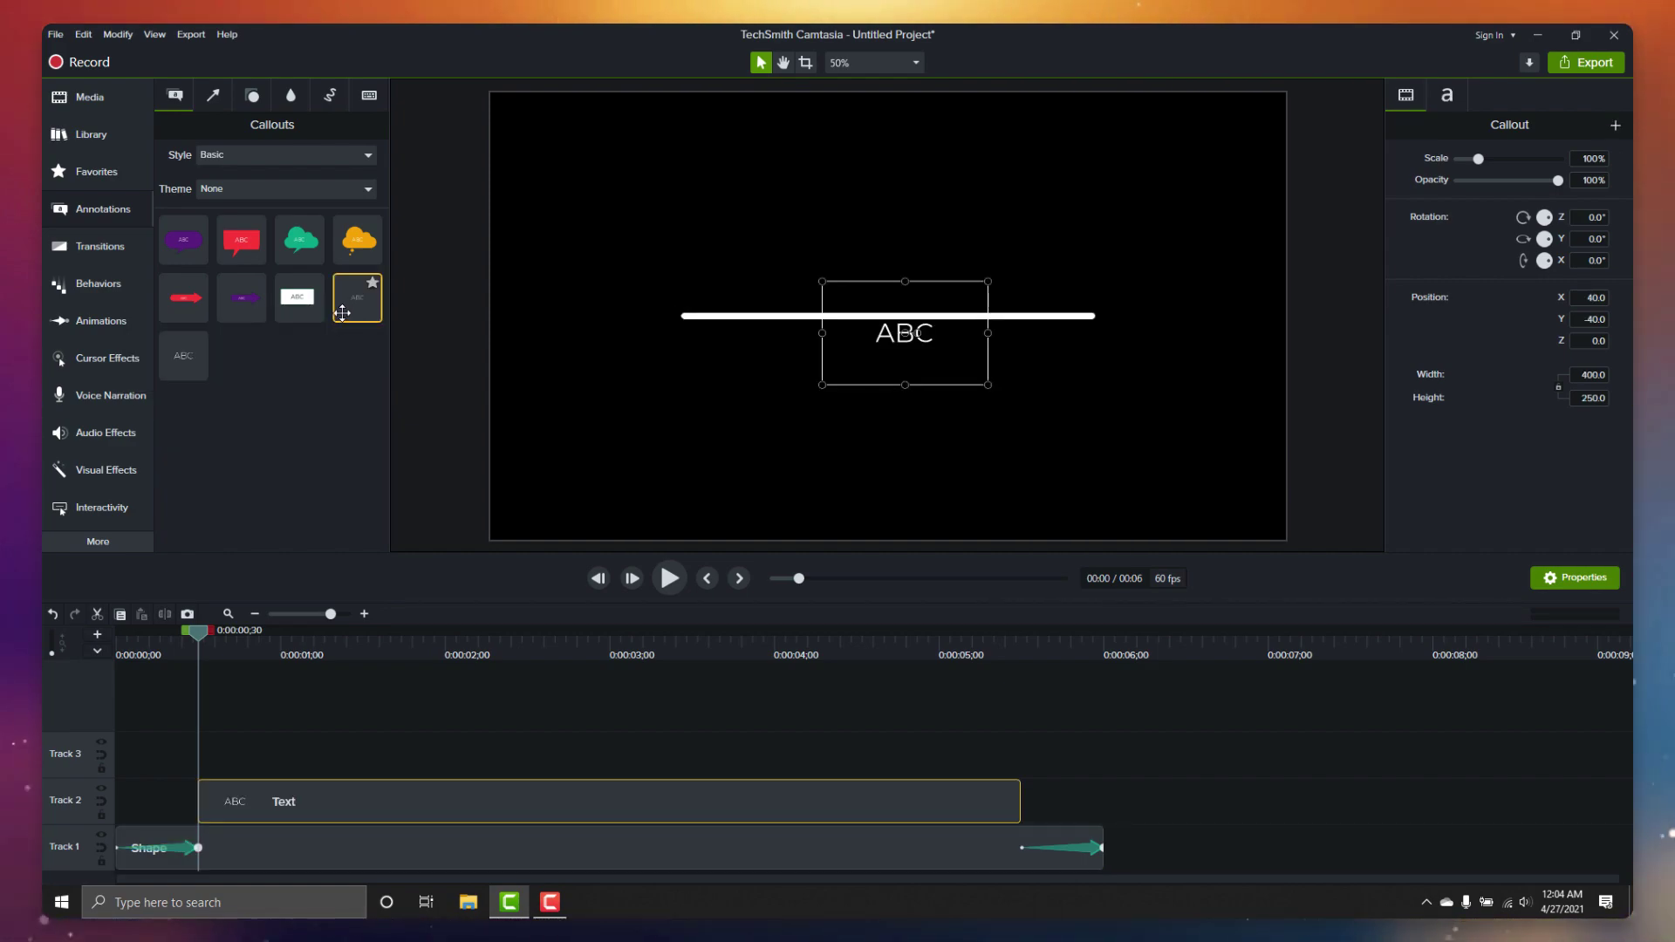
pyautogui.click(205, 321)
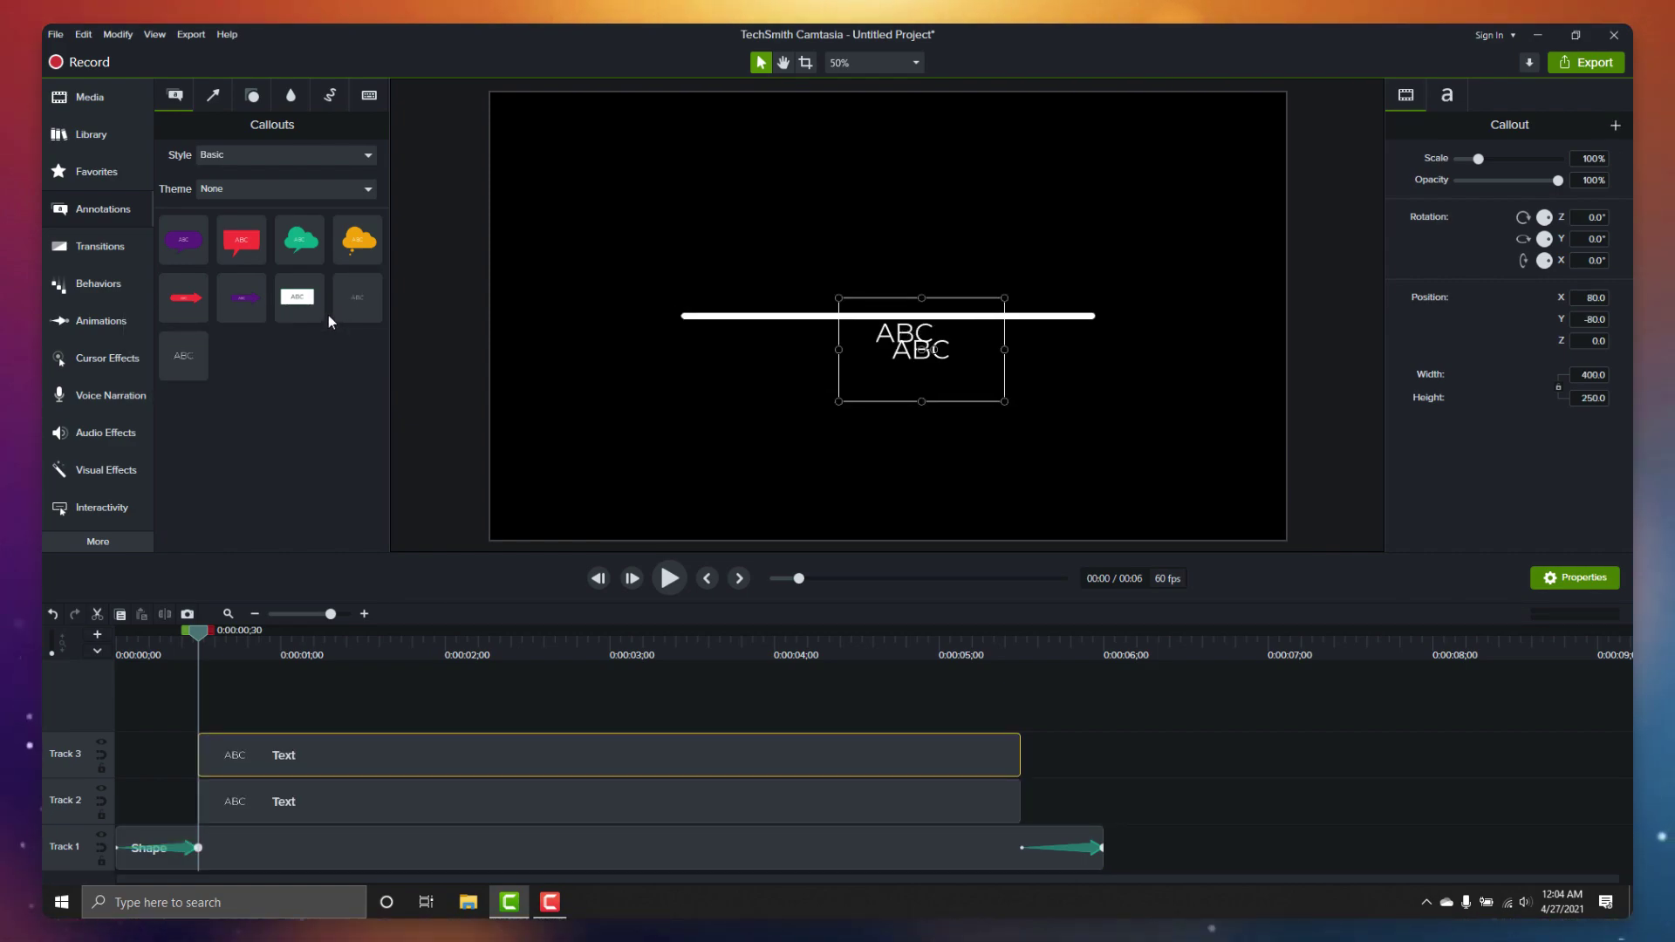
pyautogui.write('975')
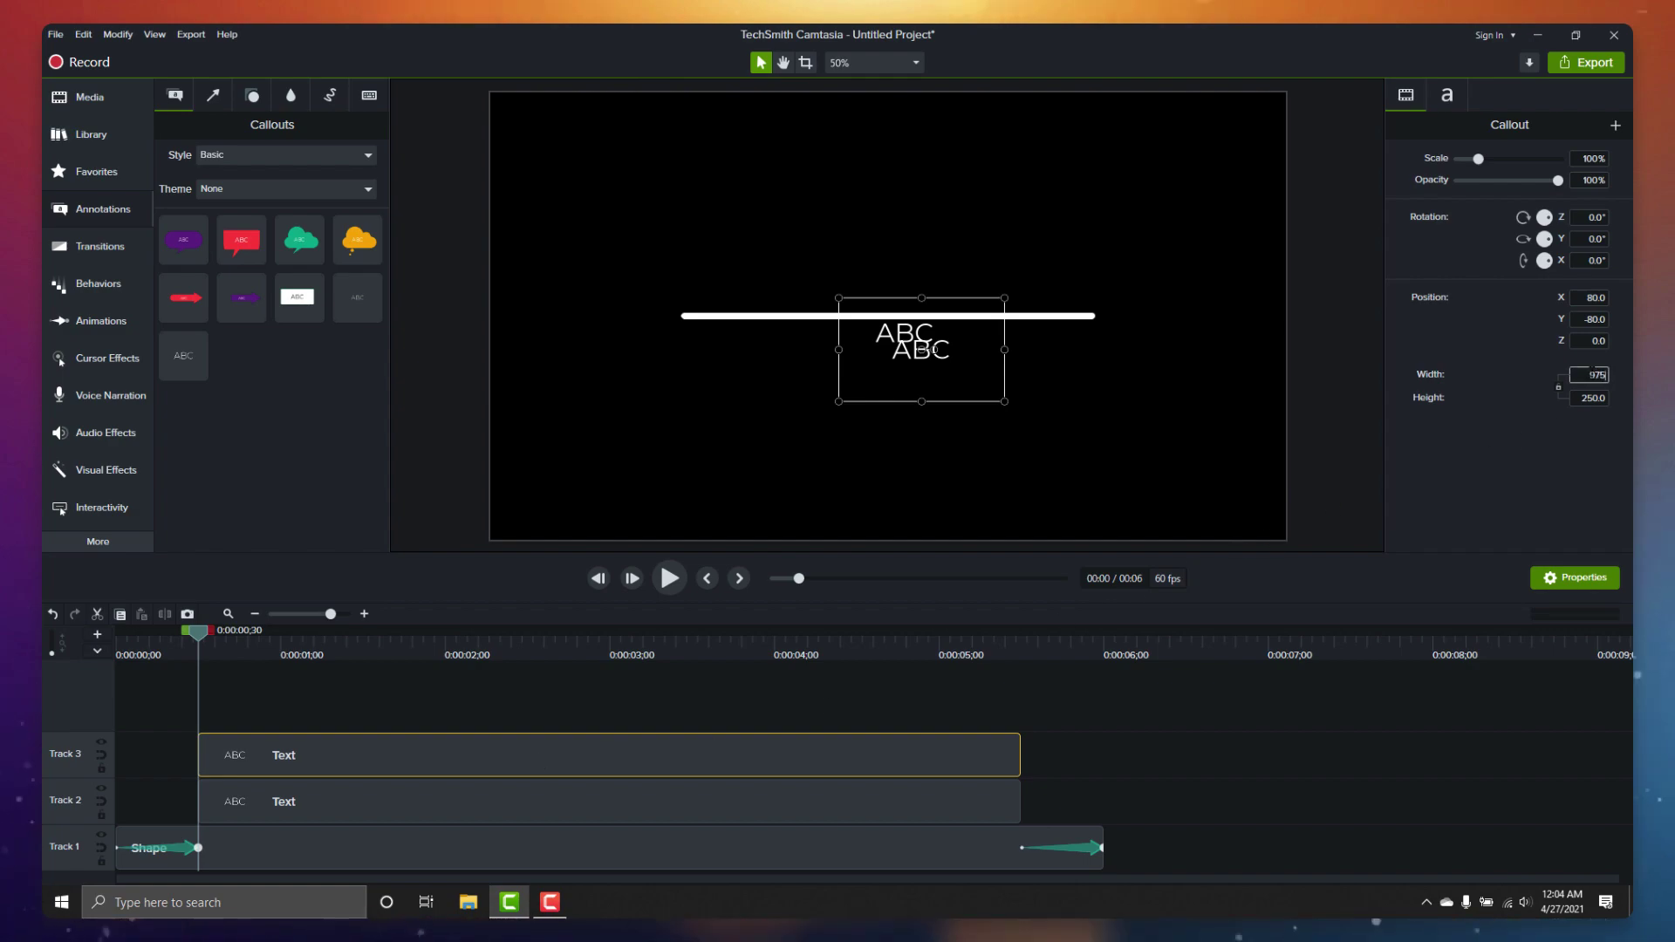
# Step: Widen both callouts to 975, label them TOP TEXT and BOTTOM TEXT, and set bottom Y to -70
pyautogui.press('Tab')
pyautogui.write('70')
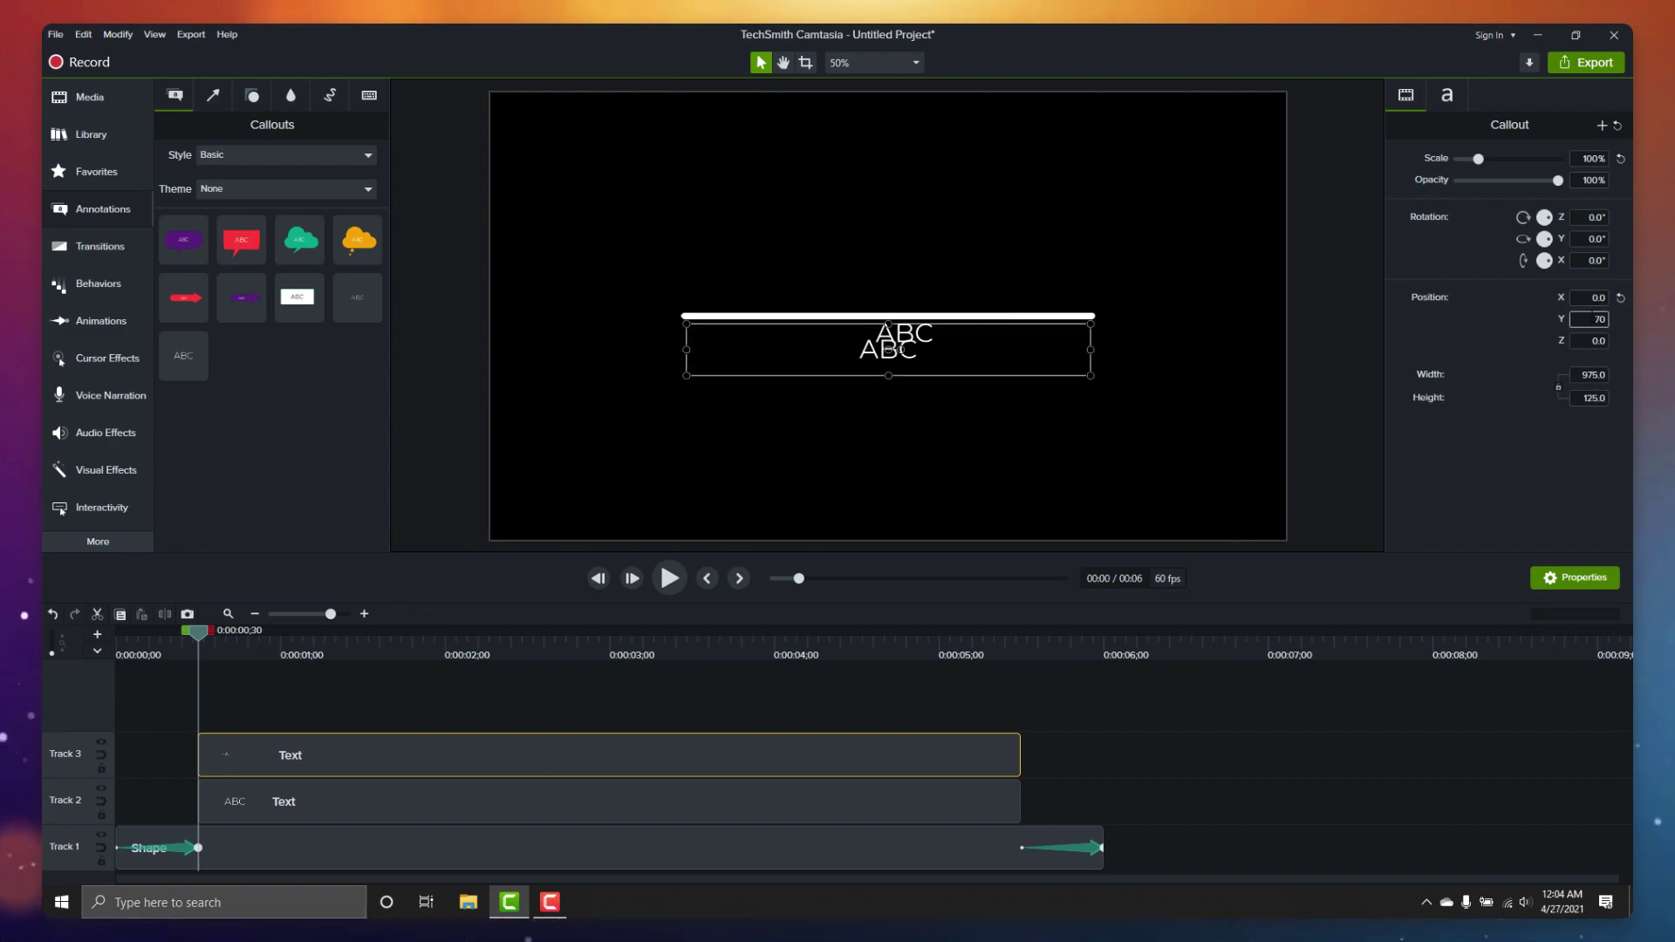
pyautogui.doubleClick(889, 288)
pyautogui.write('TOP TEXT')
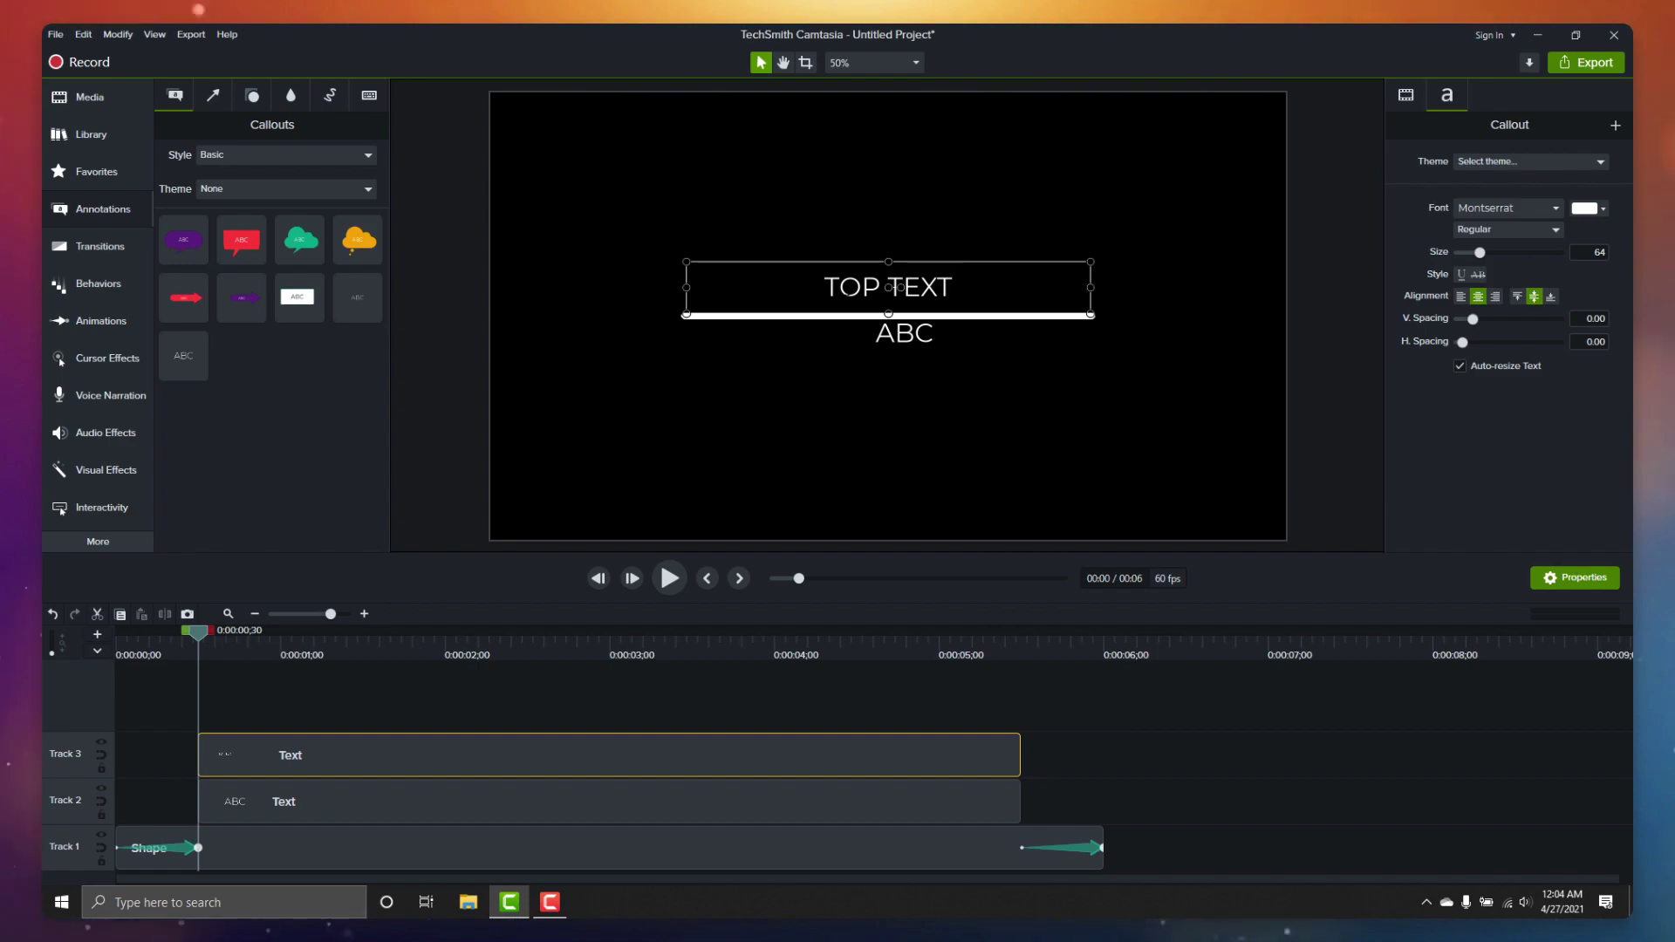
pyautogui.click(751, 805)
pyautogui.write('975')
pyautogui.press('Tab')
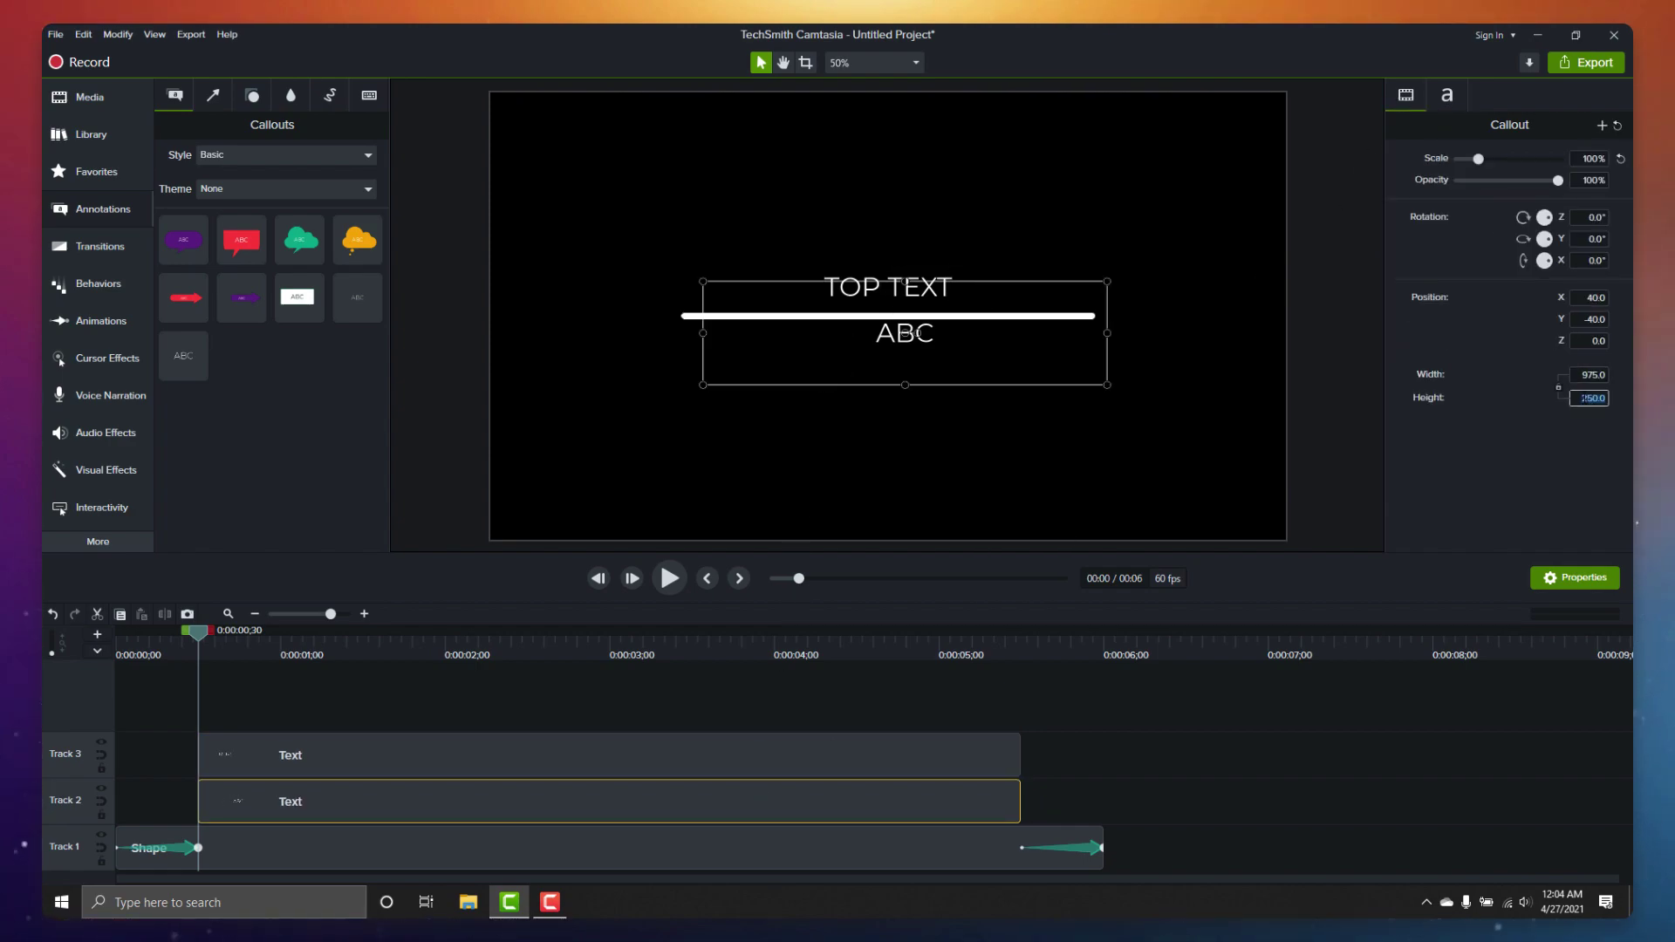
pyautogui.write('0')
pyautogui.press('Tab')
pyautogui.write('-70')
pyautogui.press('Tab')
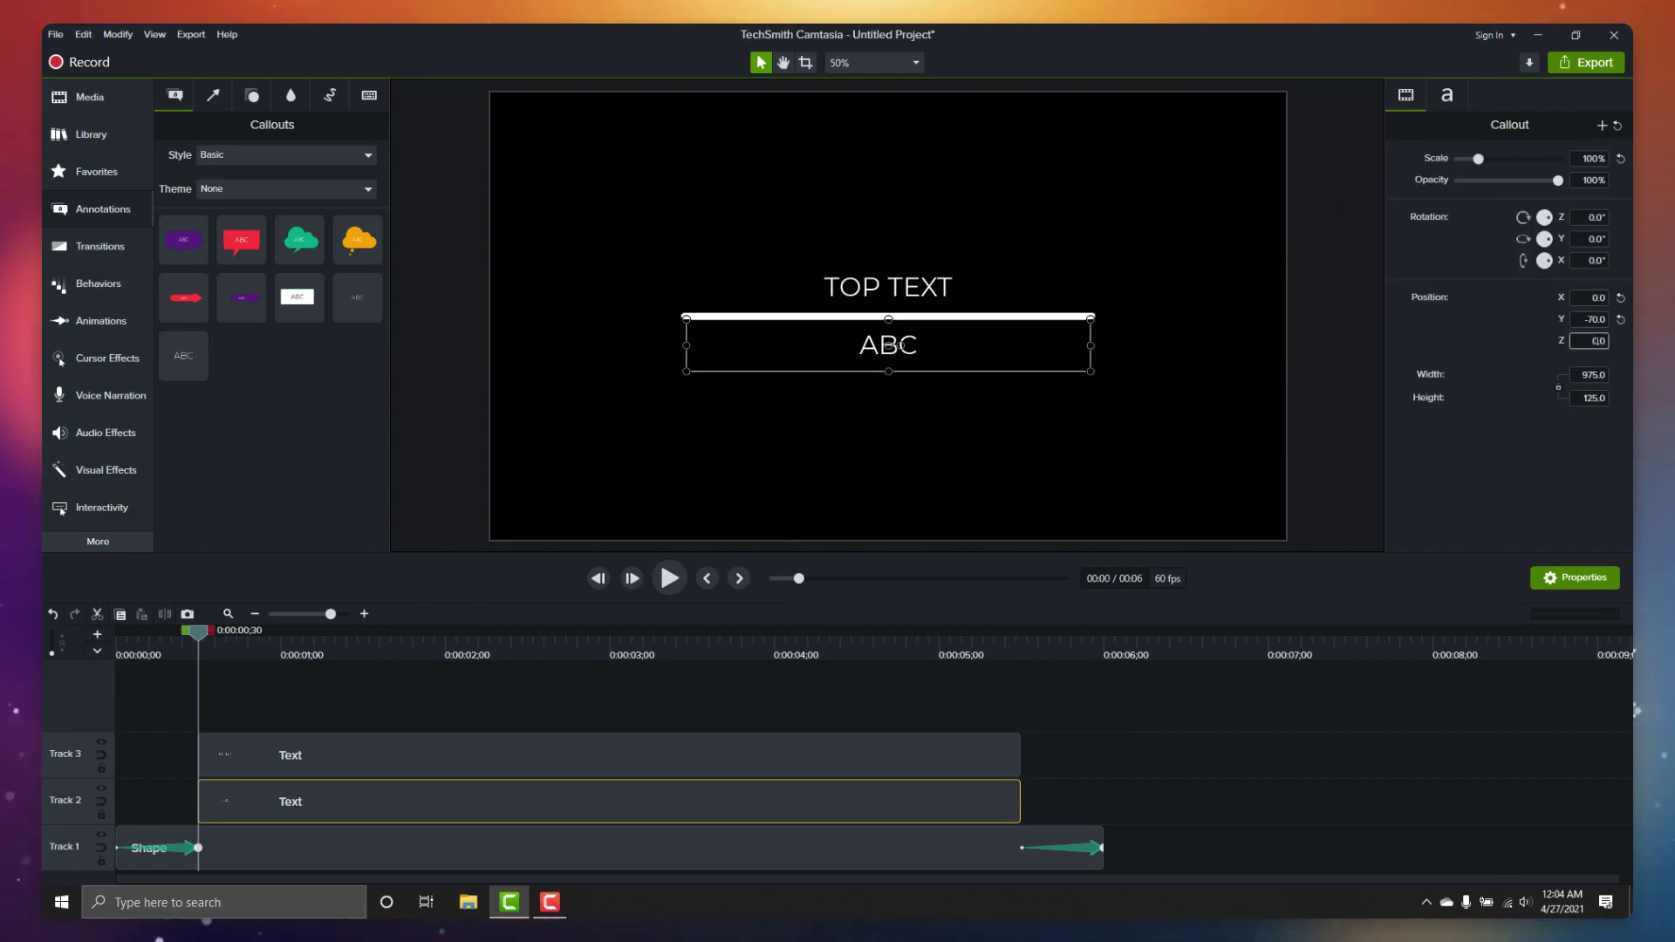
pyautogui.write('BOTTOM TEXT')
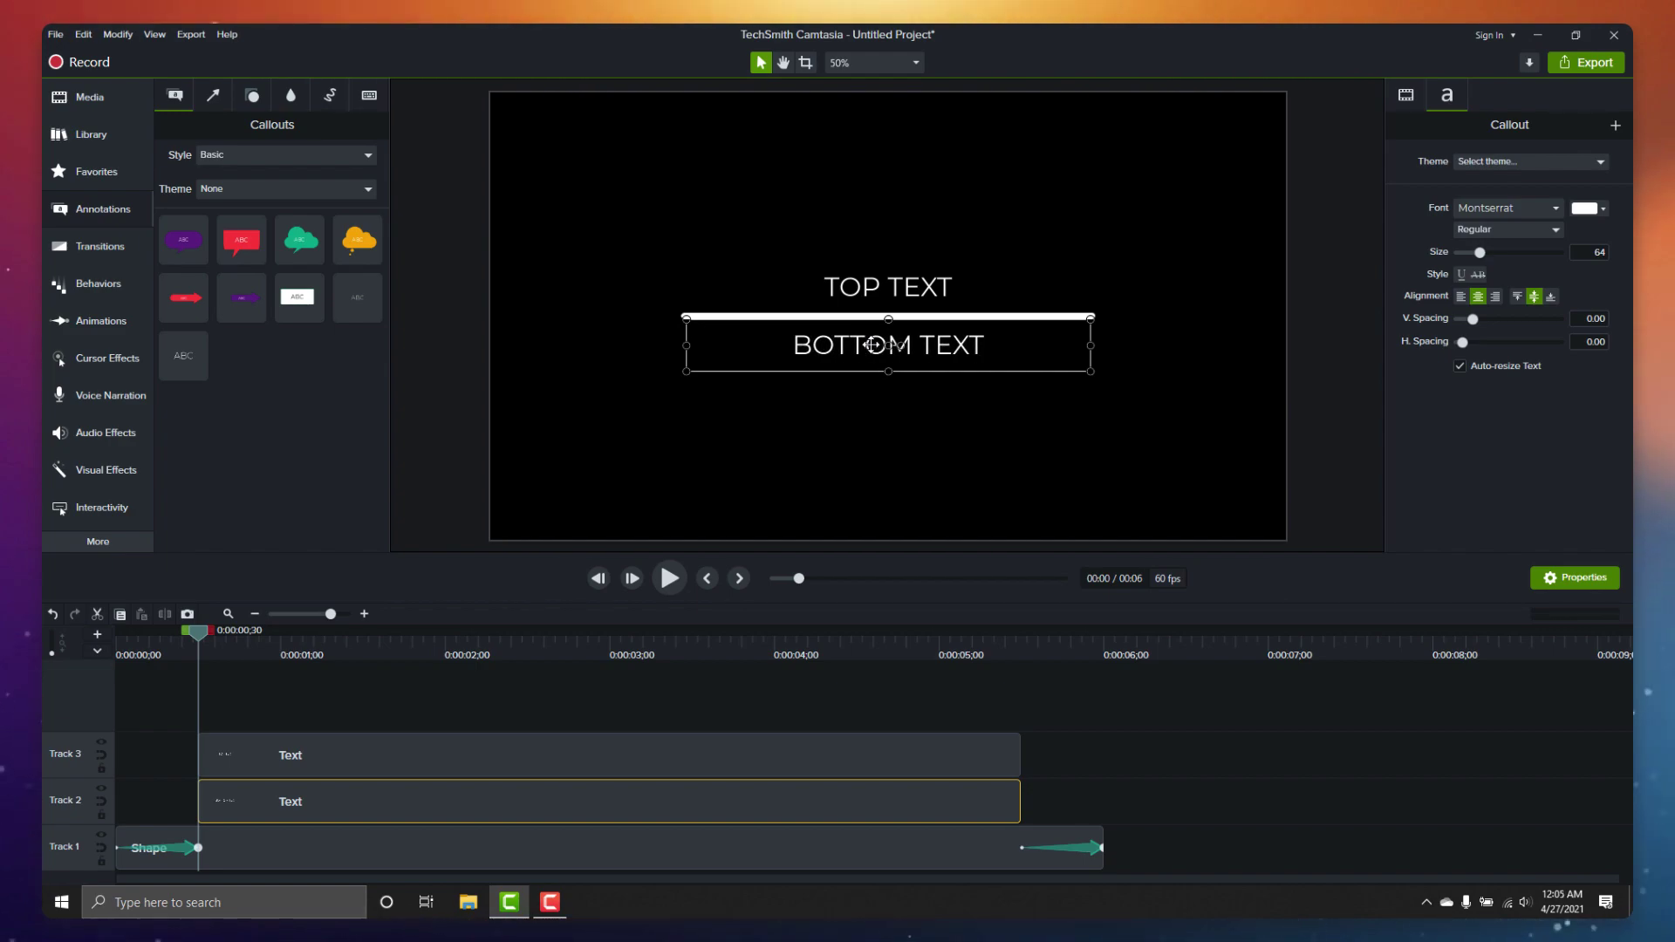
# Step: Add Custom animations to the start and end of the top text clip
pyautogui.click(743, 684)
pyautogui.click(105, 322)
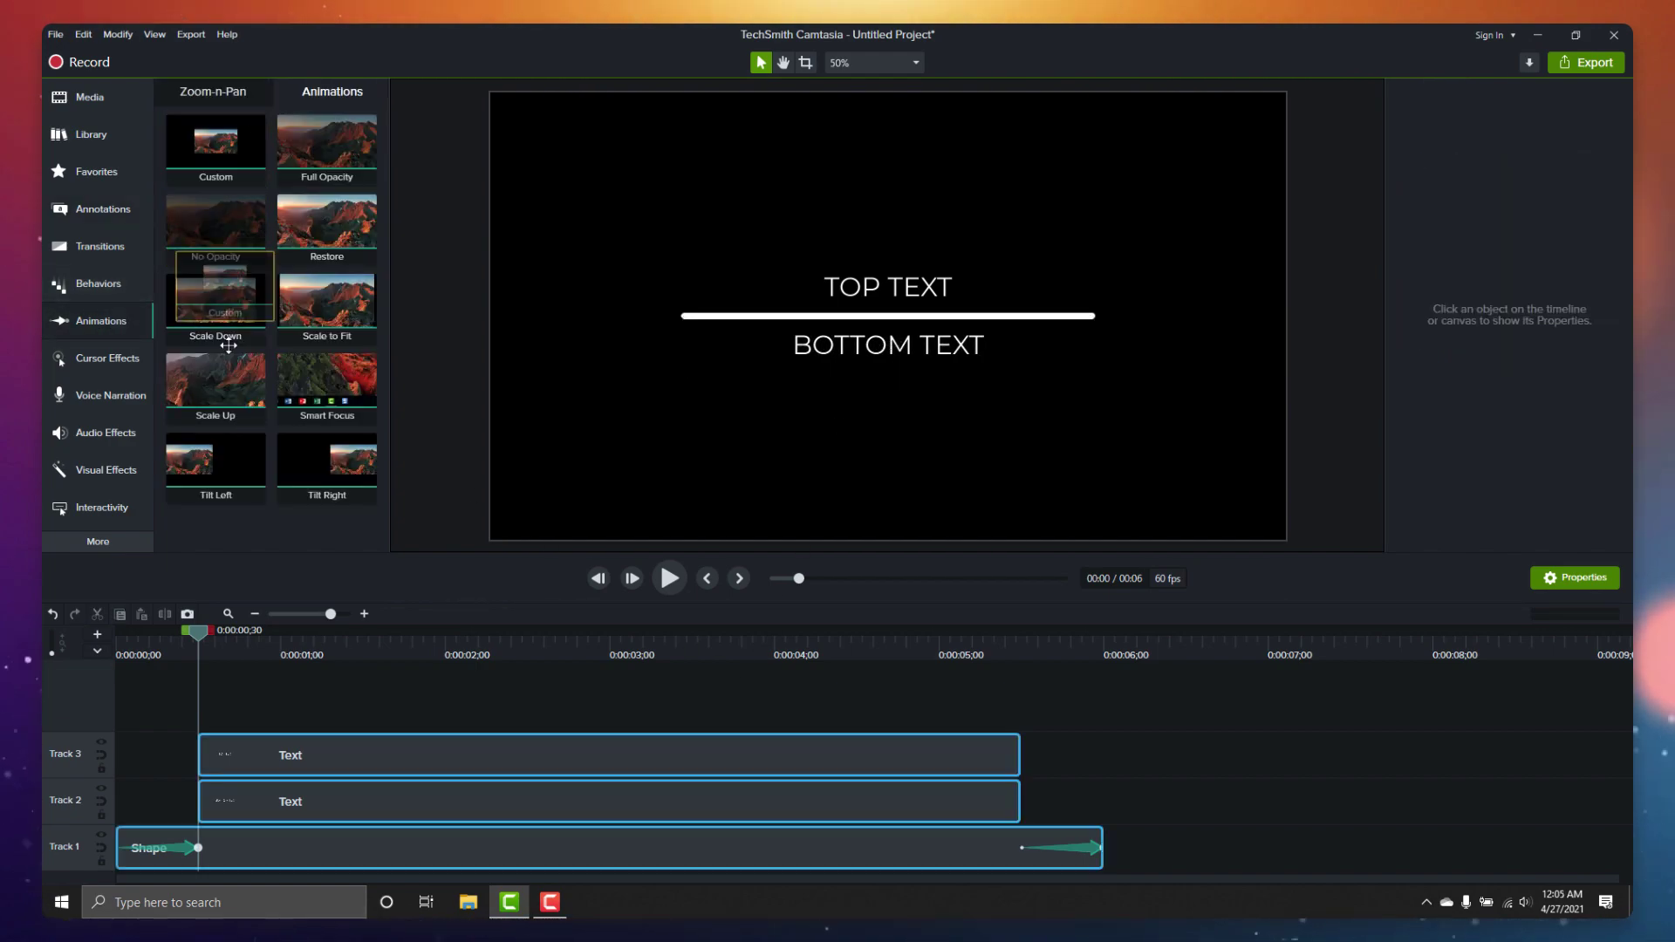
pyautogui.moveTo(215, 143); pyautogui.dragTo(243, 756)
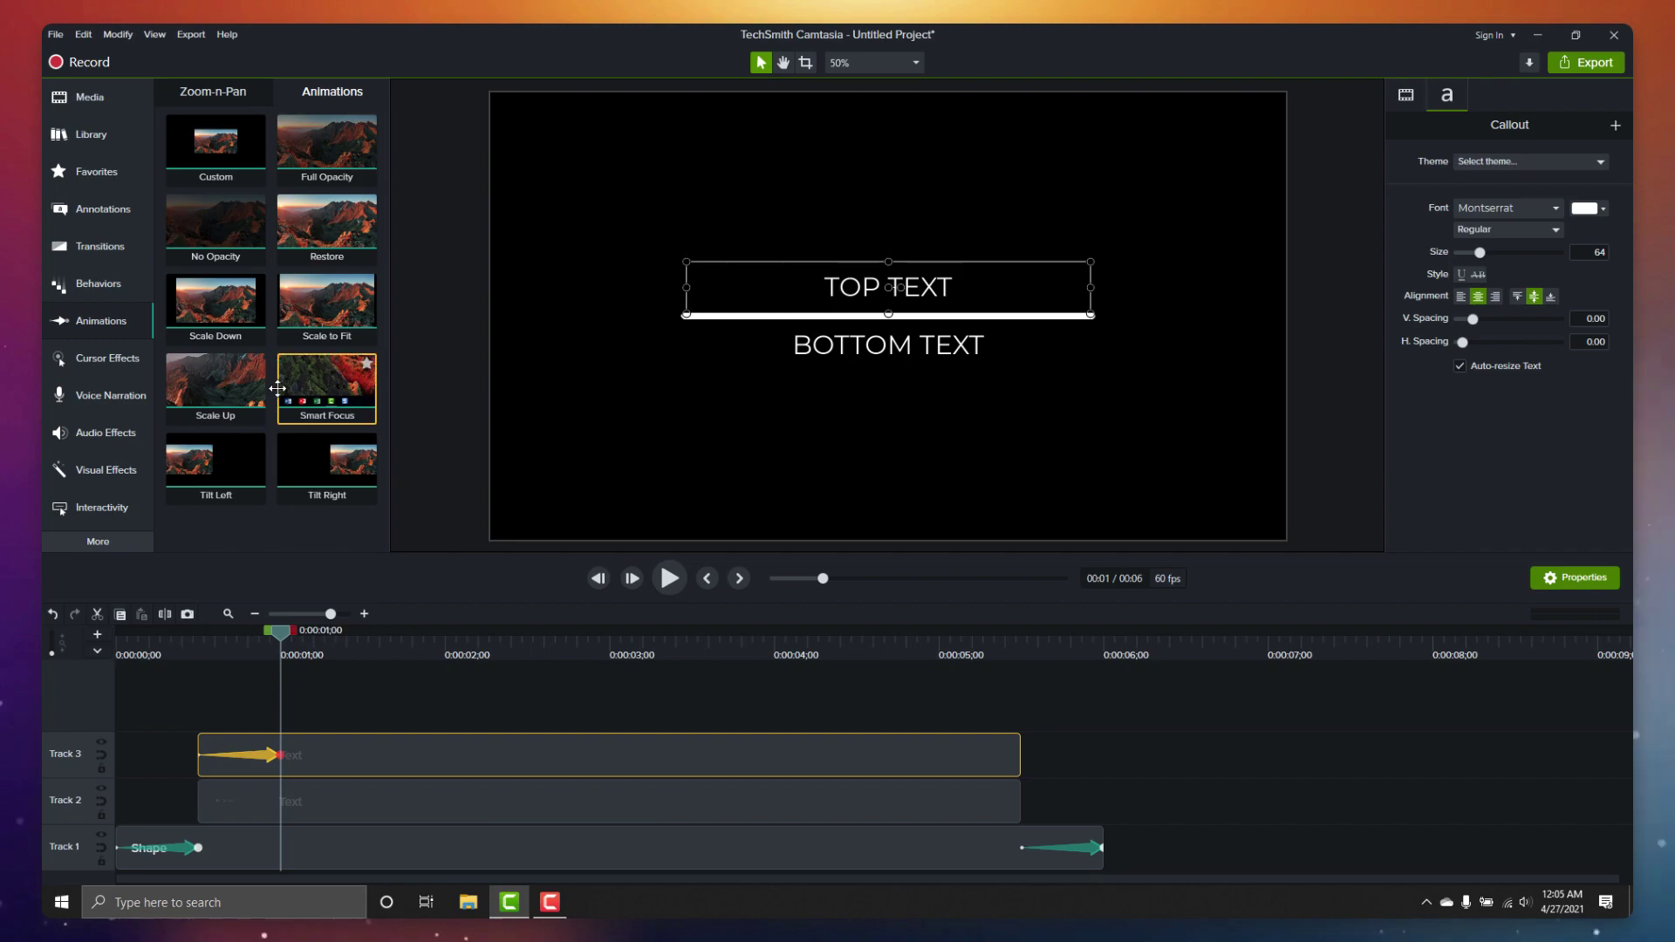
pyautogui.moveTo(216, 141)
pyautogui.mouseDown()
pyautogui.moveTo(975, 756)
pyautogui.moveTo(940, 758)
pyautogui.mouseUp()
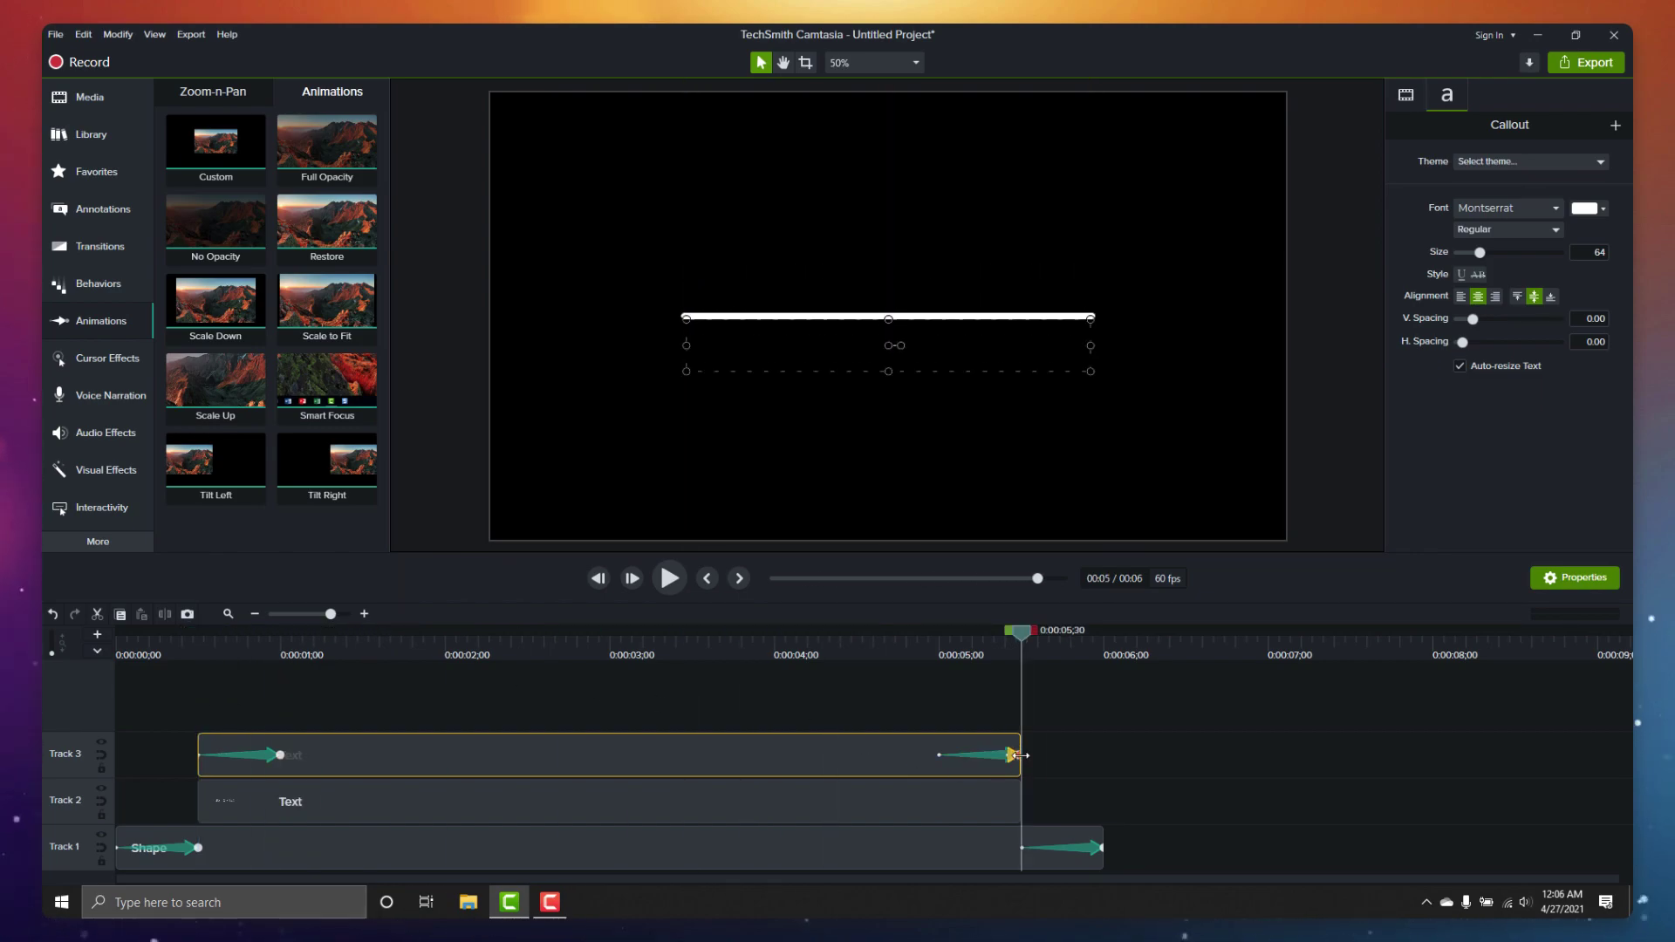
# Step: Animate the bottom text in and out, starting and ending above the line
pyautogui.moveTo(216, 222); pyautogui.dragTo(269, 801)
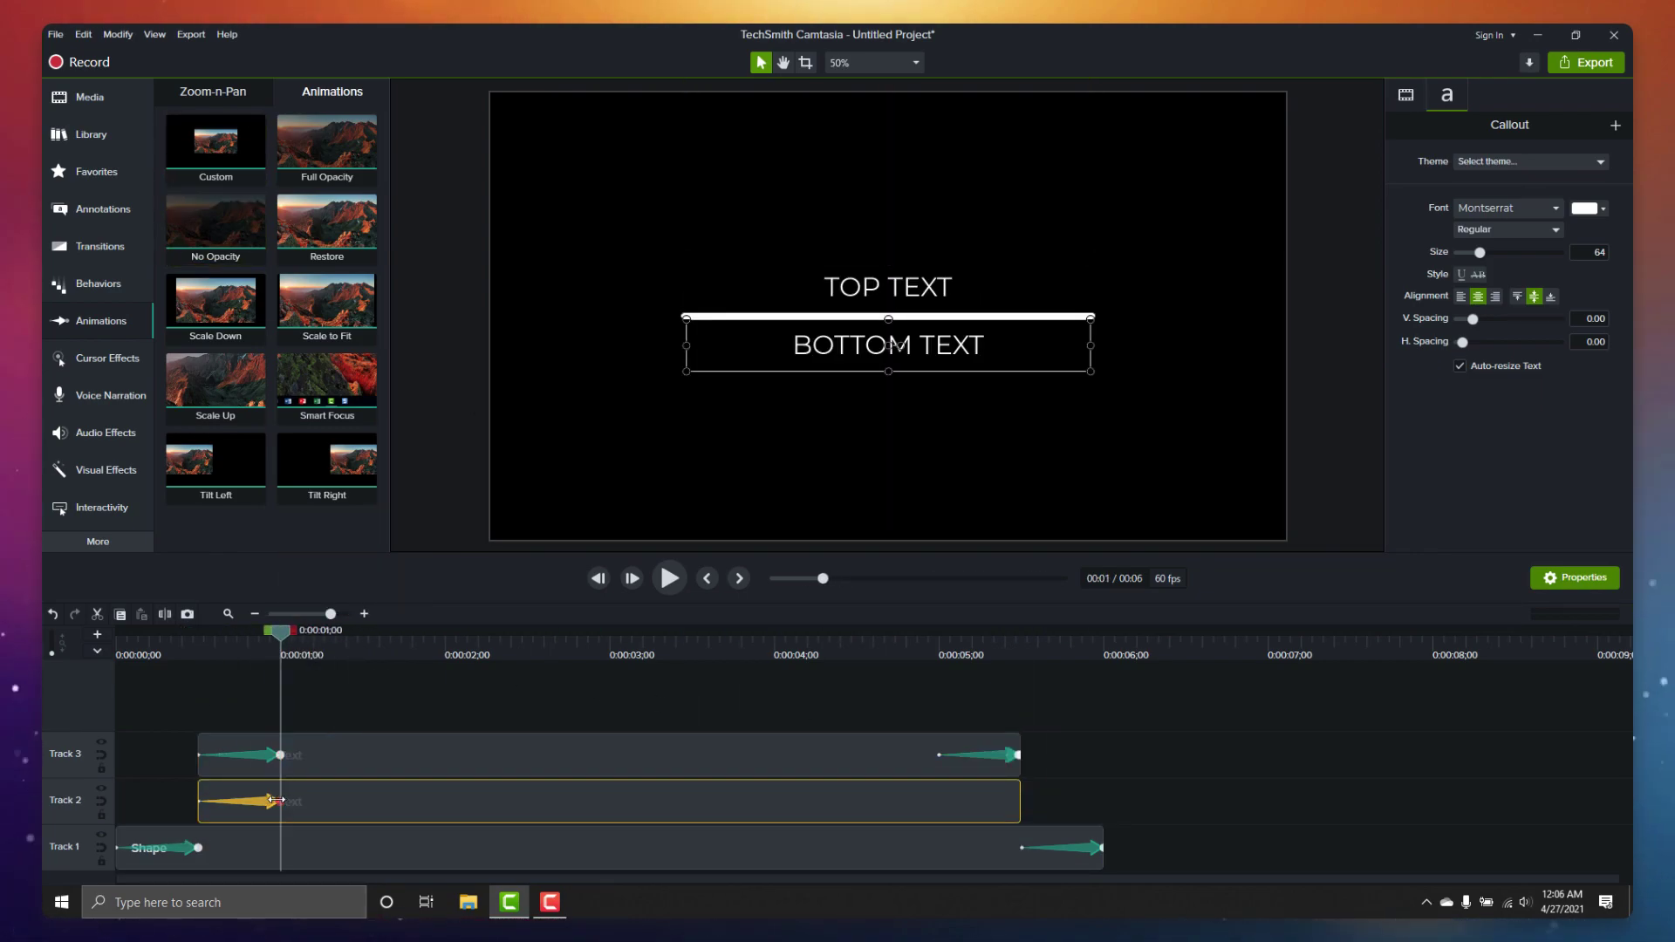
pyautogui.moveTo(895, 343); pyautogui.dragTo(899, 301)
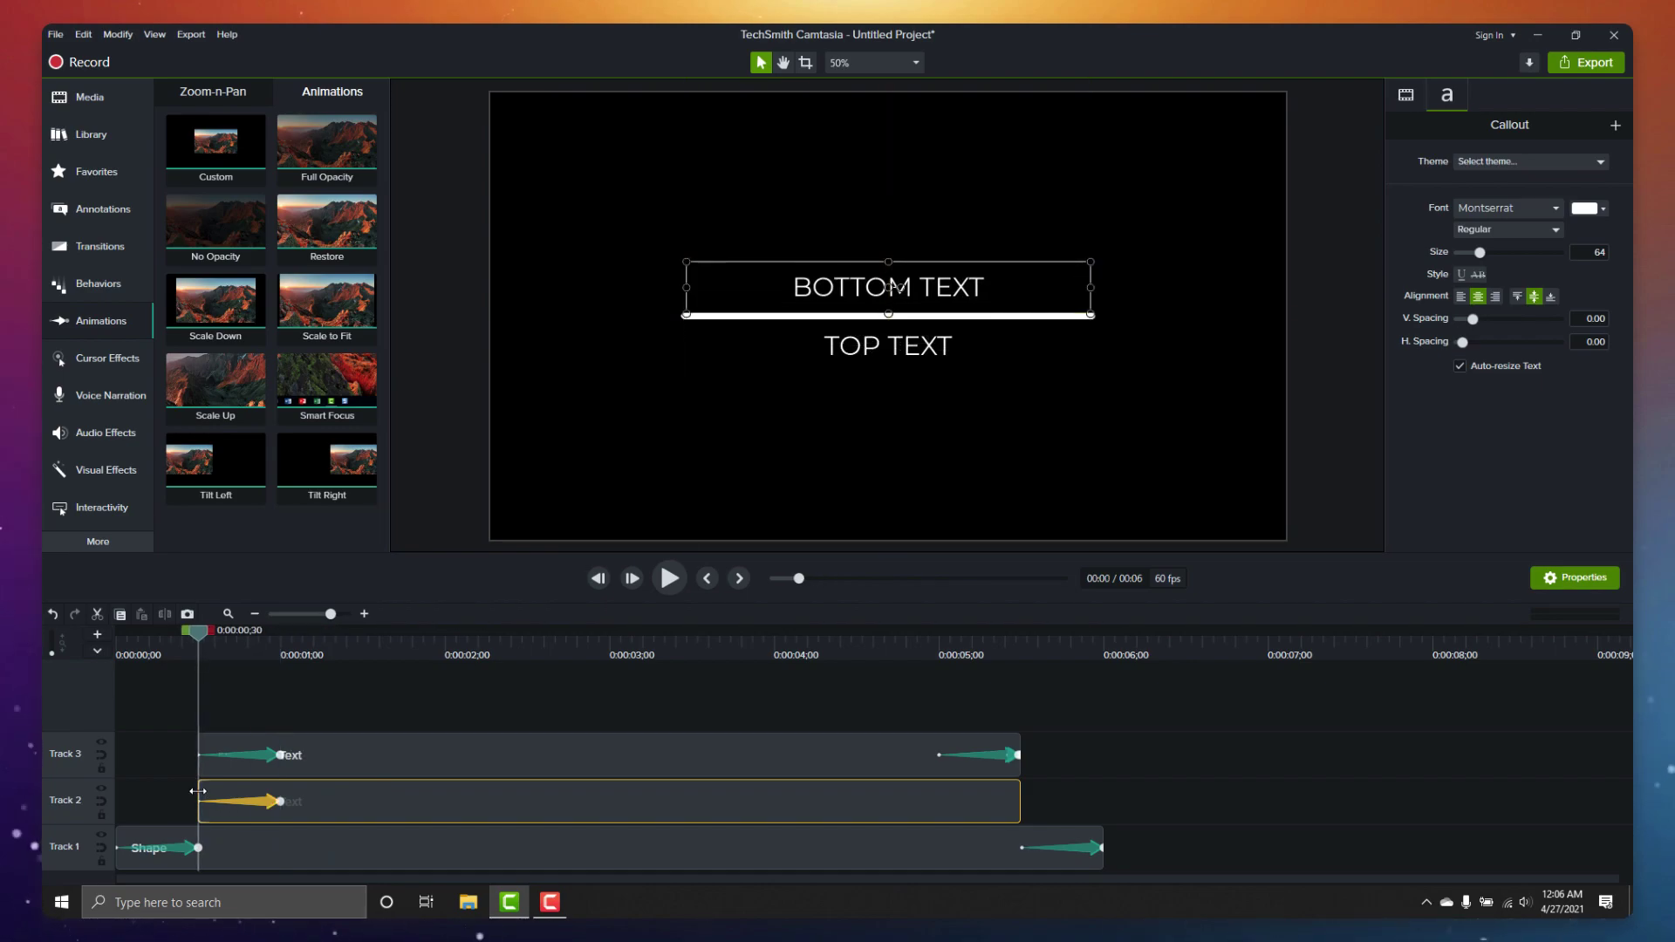
pyautogui.moveTo(200, 793); pyautogui.dragTo(1022, 803)
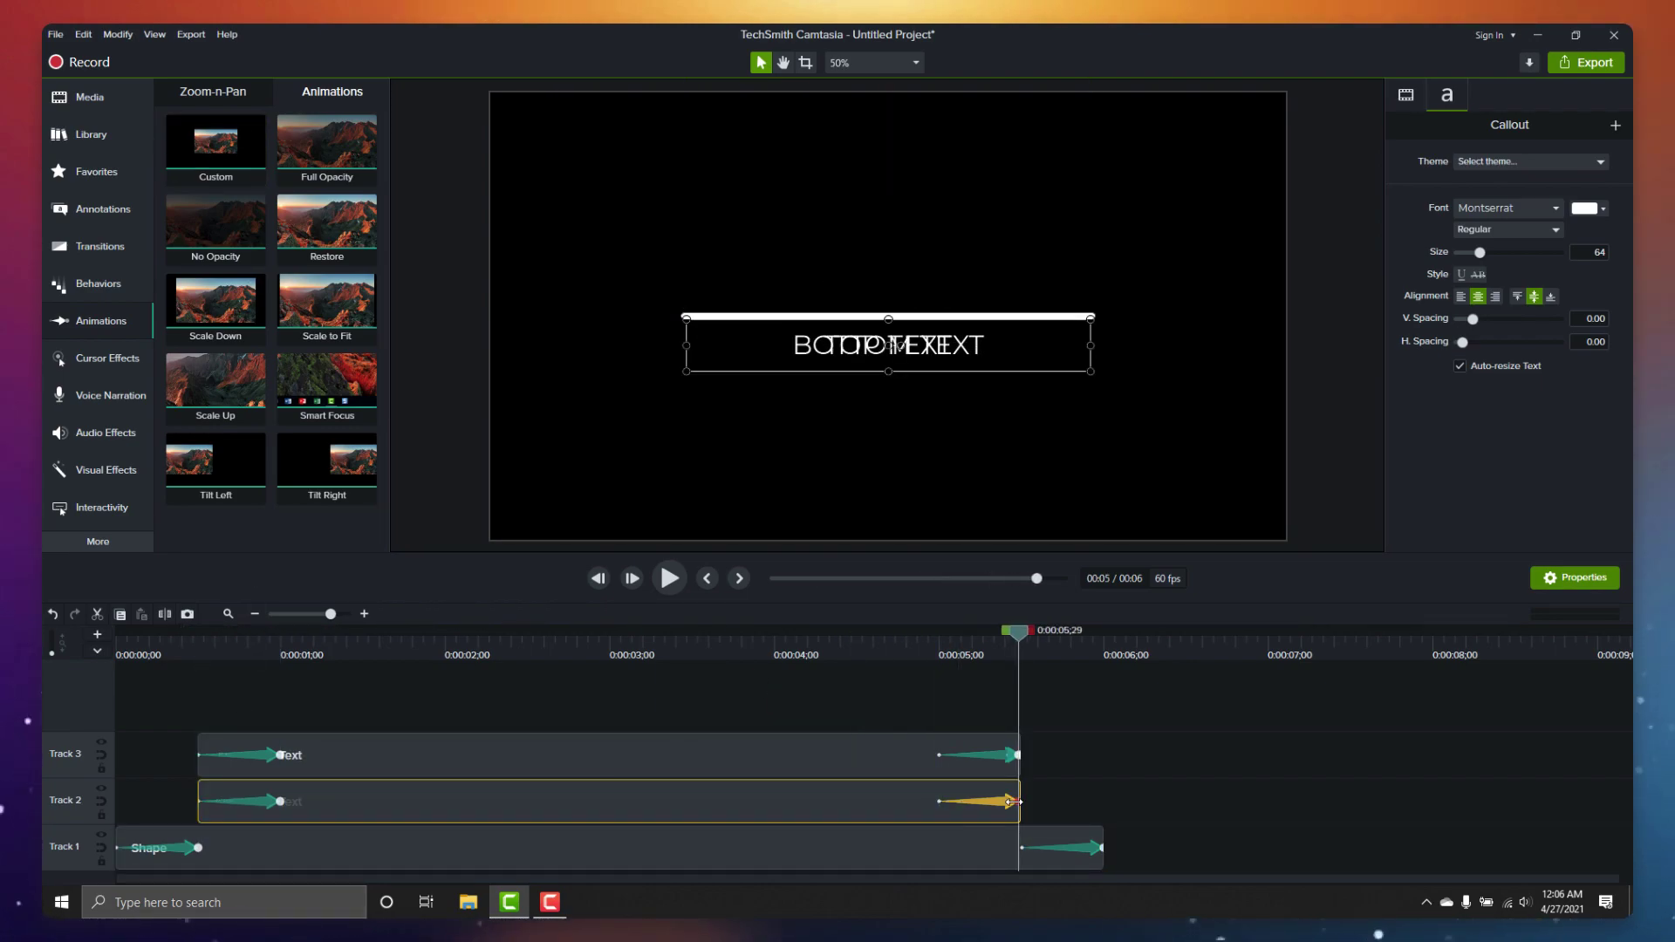
pyautogui.moveTo(894, 344); pyautogui.dragTo(894, 284)
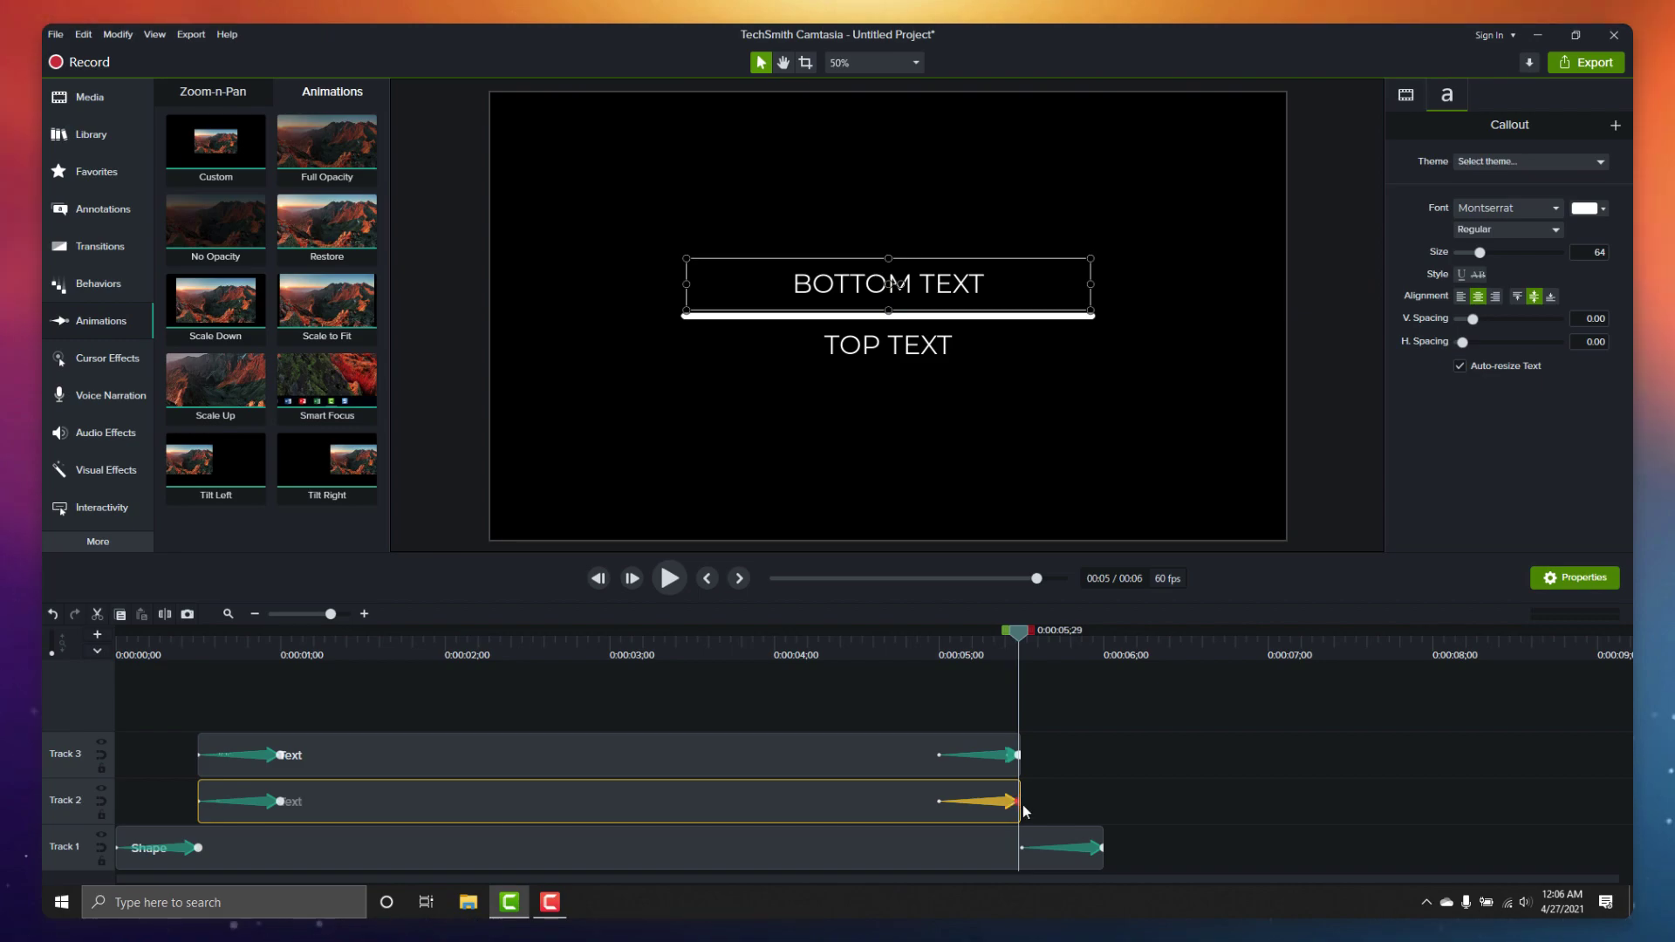
# Step: Preview the text animation, then move the top text clip up to Track 4
pyautogui.click(196, 651)
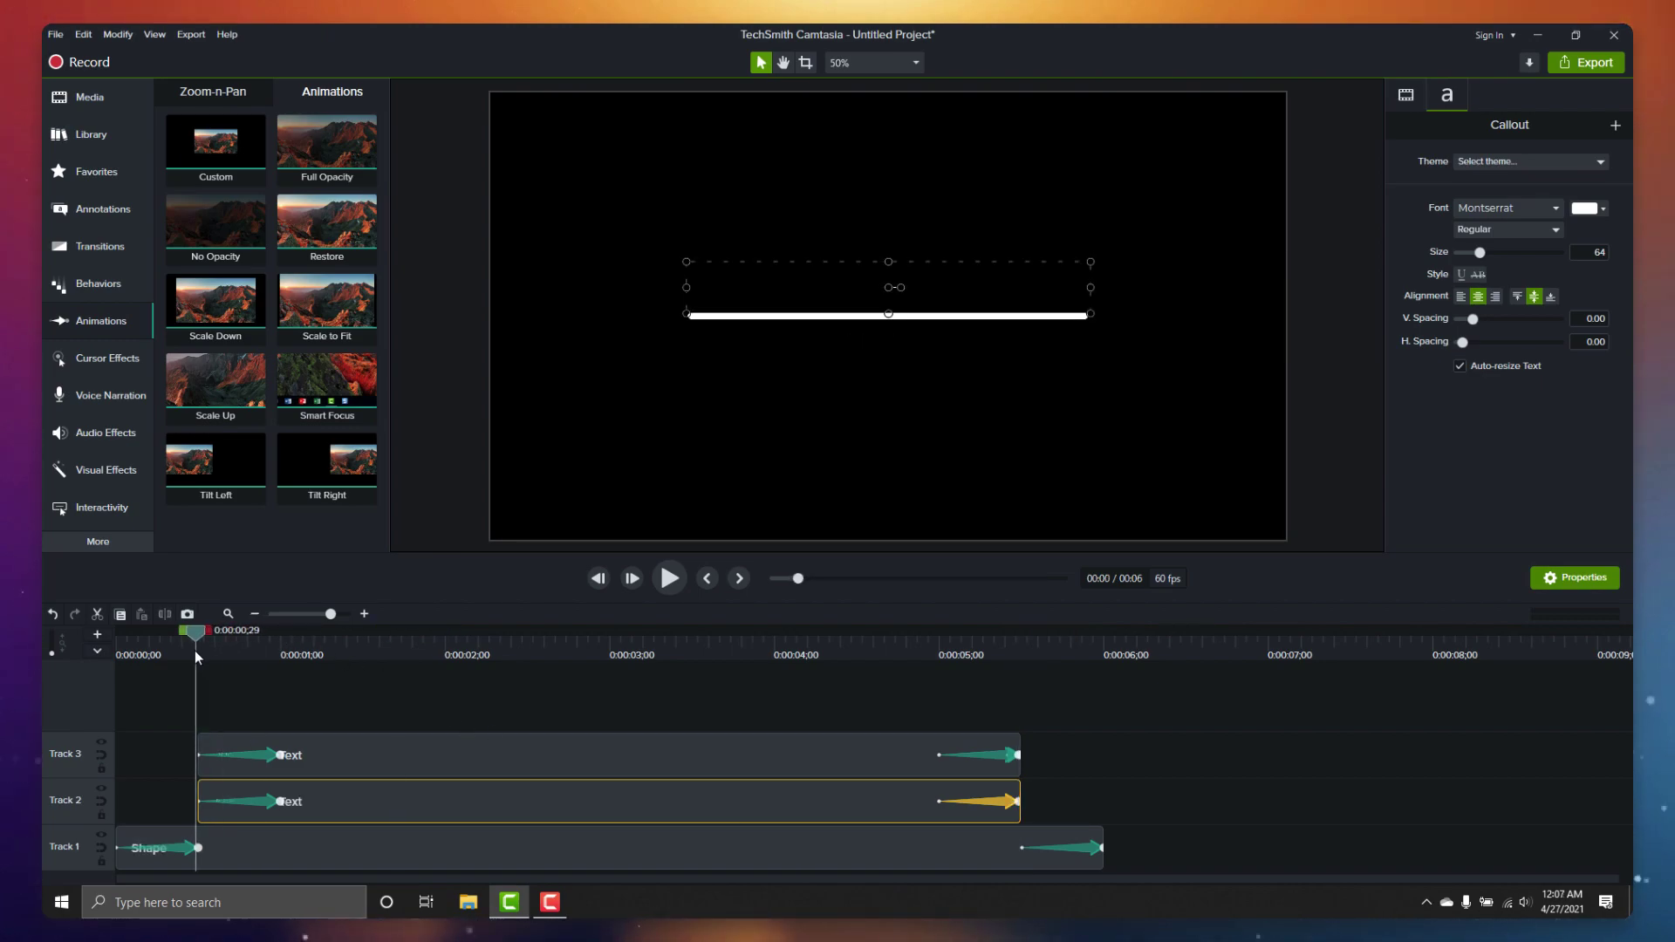
pyautogui.click(242, 712)
pyautogui.press('space')
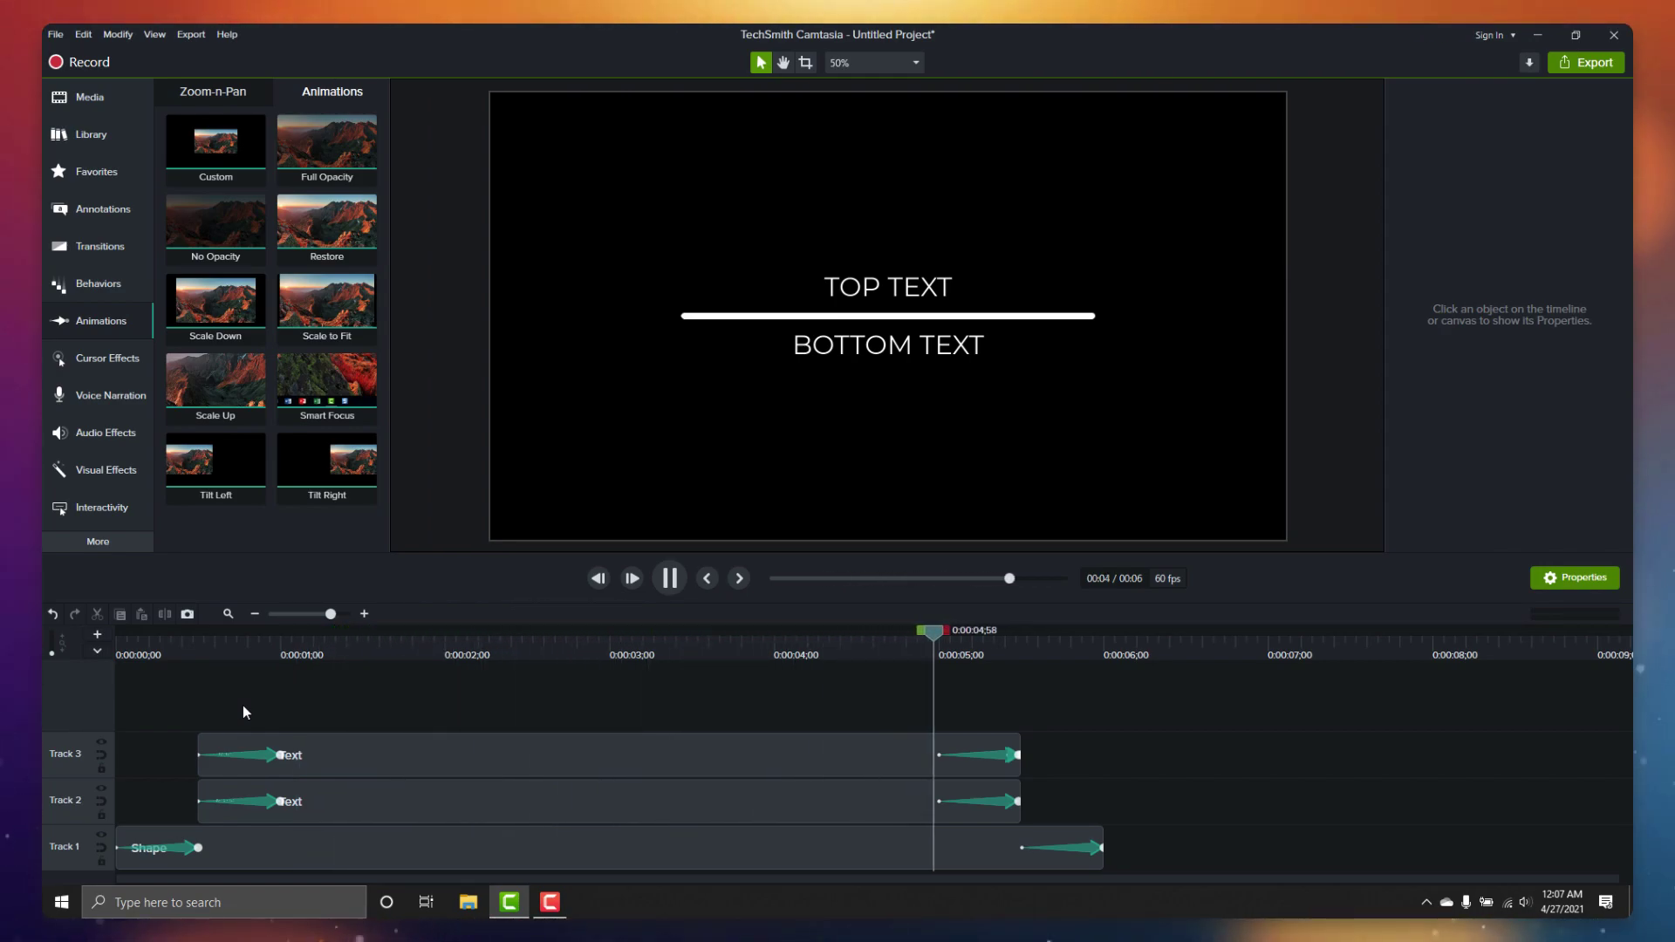
pyautogui.moveTo(356, 754); pyautogui.dragTo(355, 711)
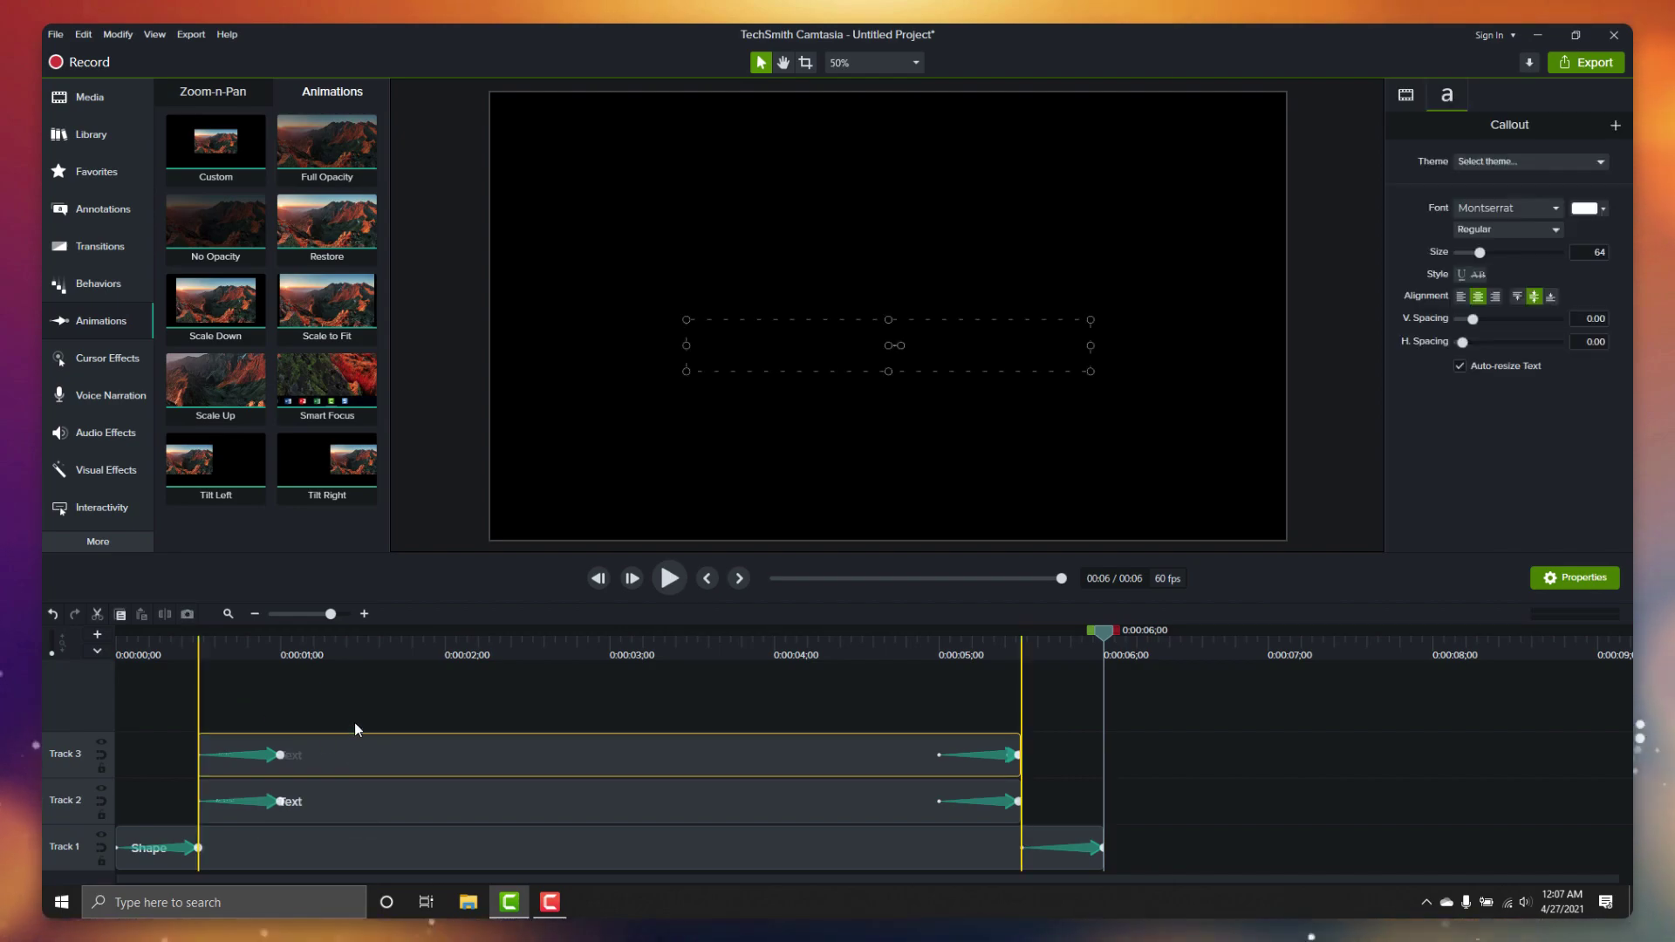
pyautogui.click(198, 708)
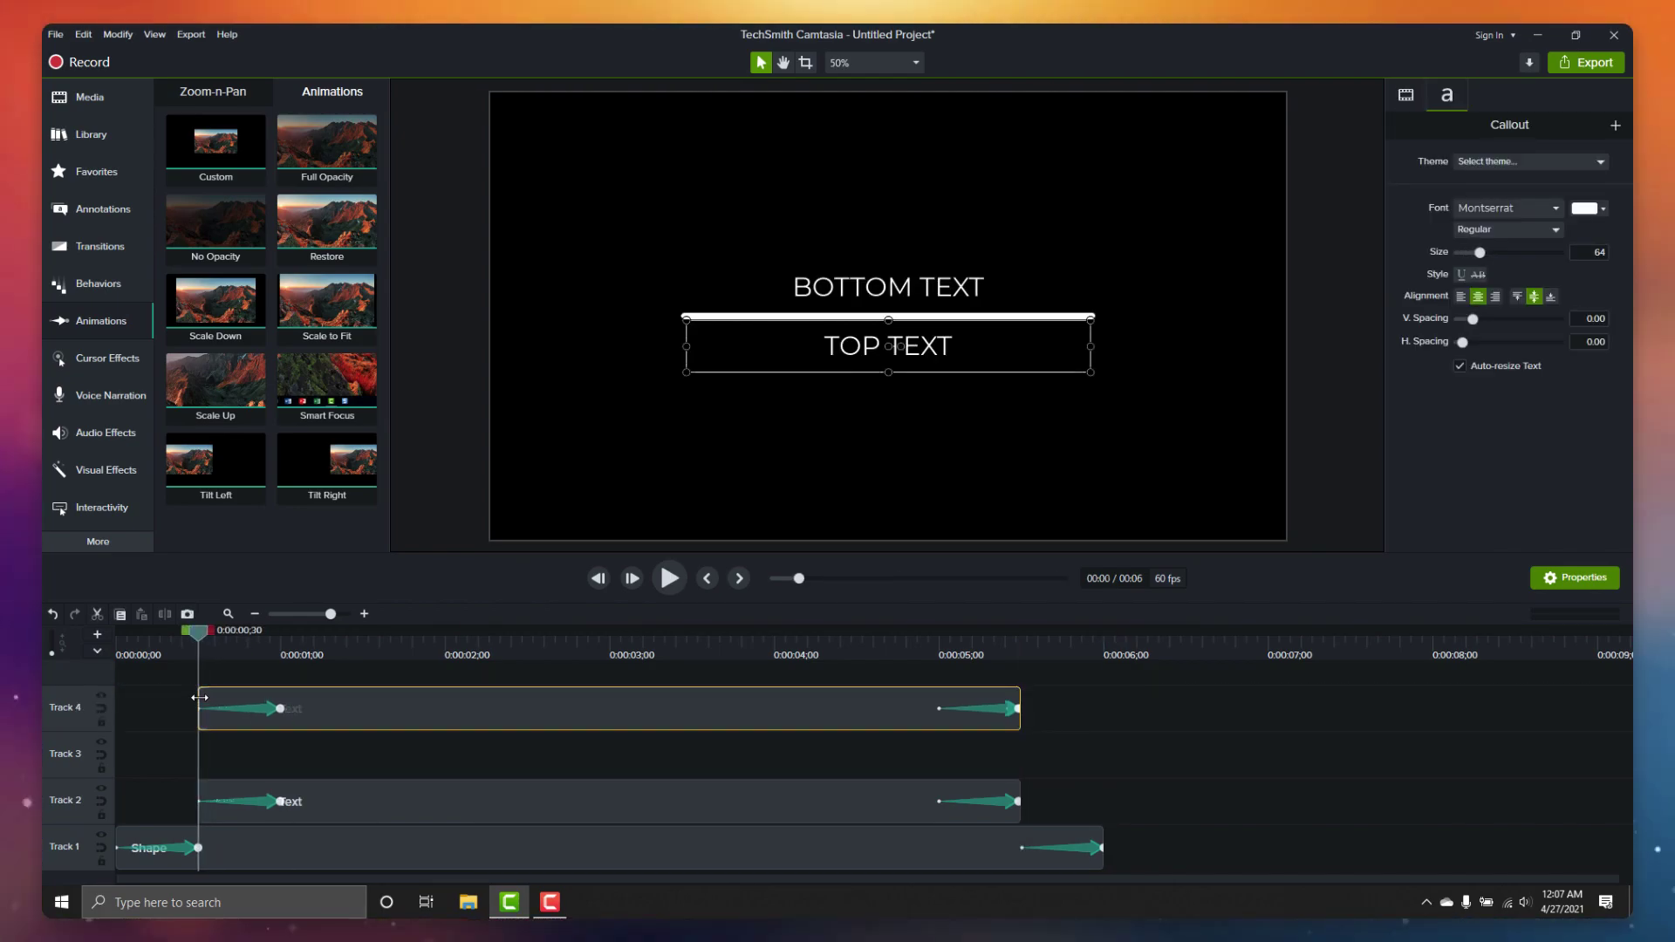
pyautogui.click(105, 210)
# Step: Add two white rectangles to the timeline and move one down to Track 3
pyautogui.click(253, 94)
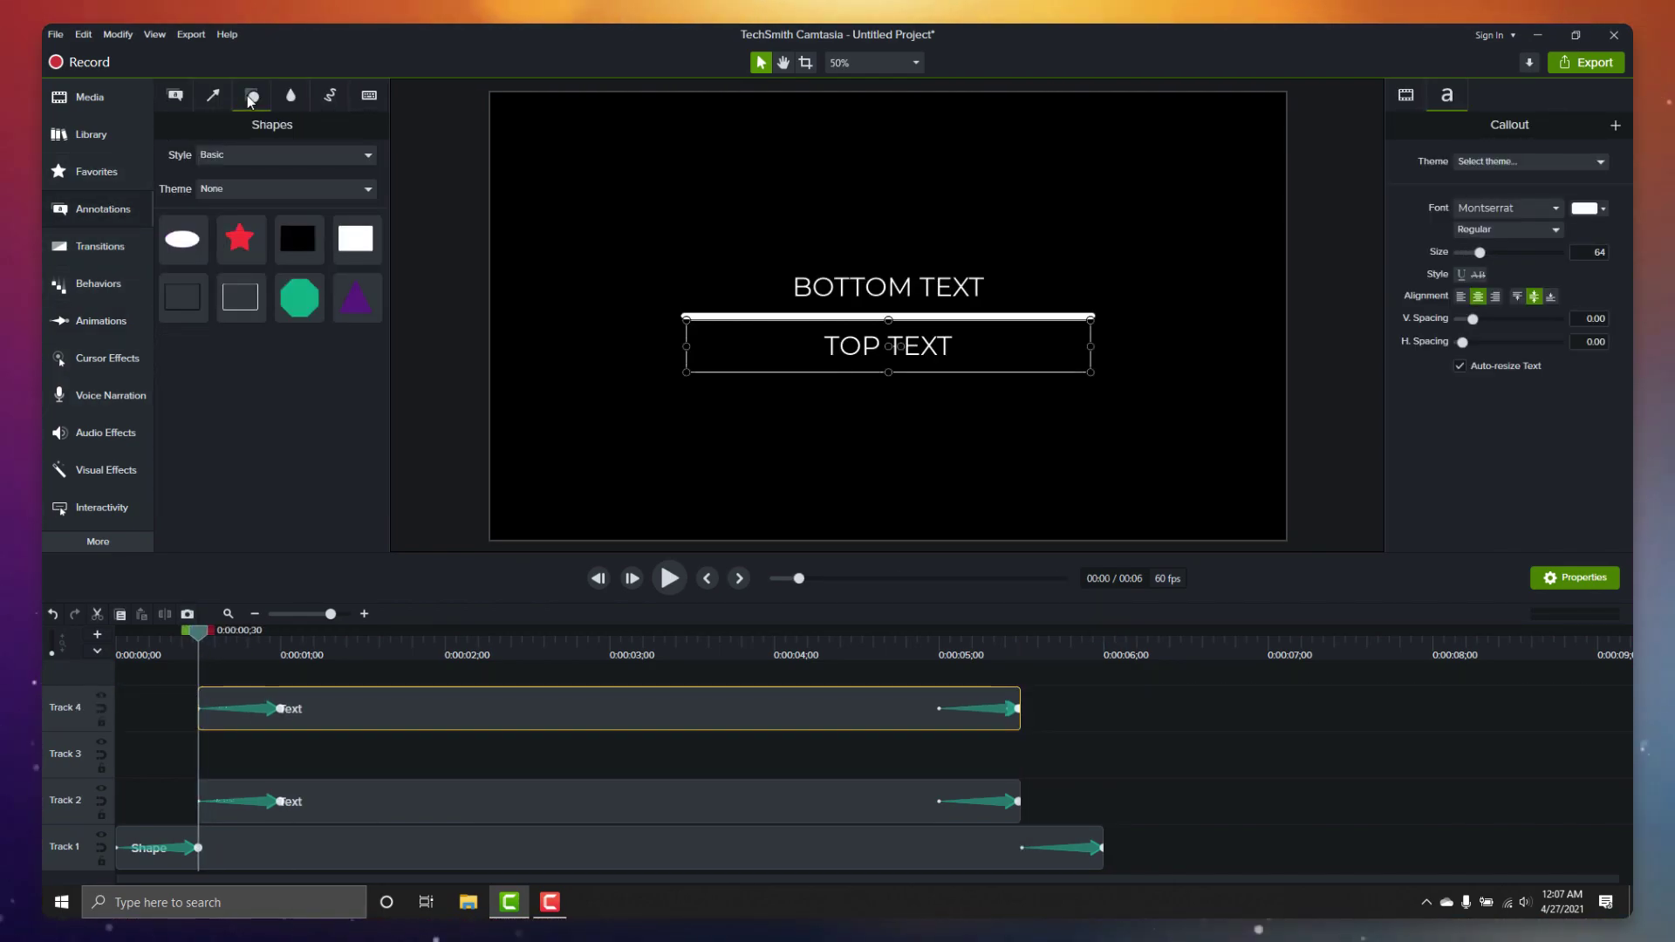
pyautogui.rightClick(305, 248)
pyautogui.click(209, 256)
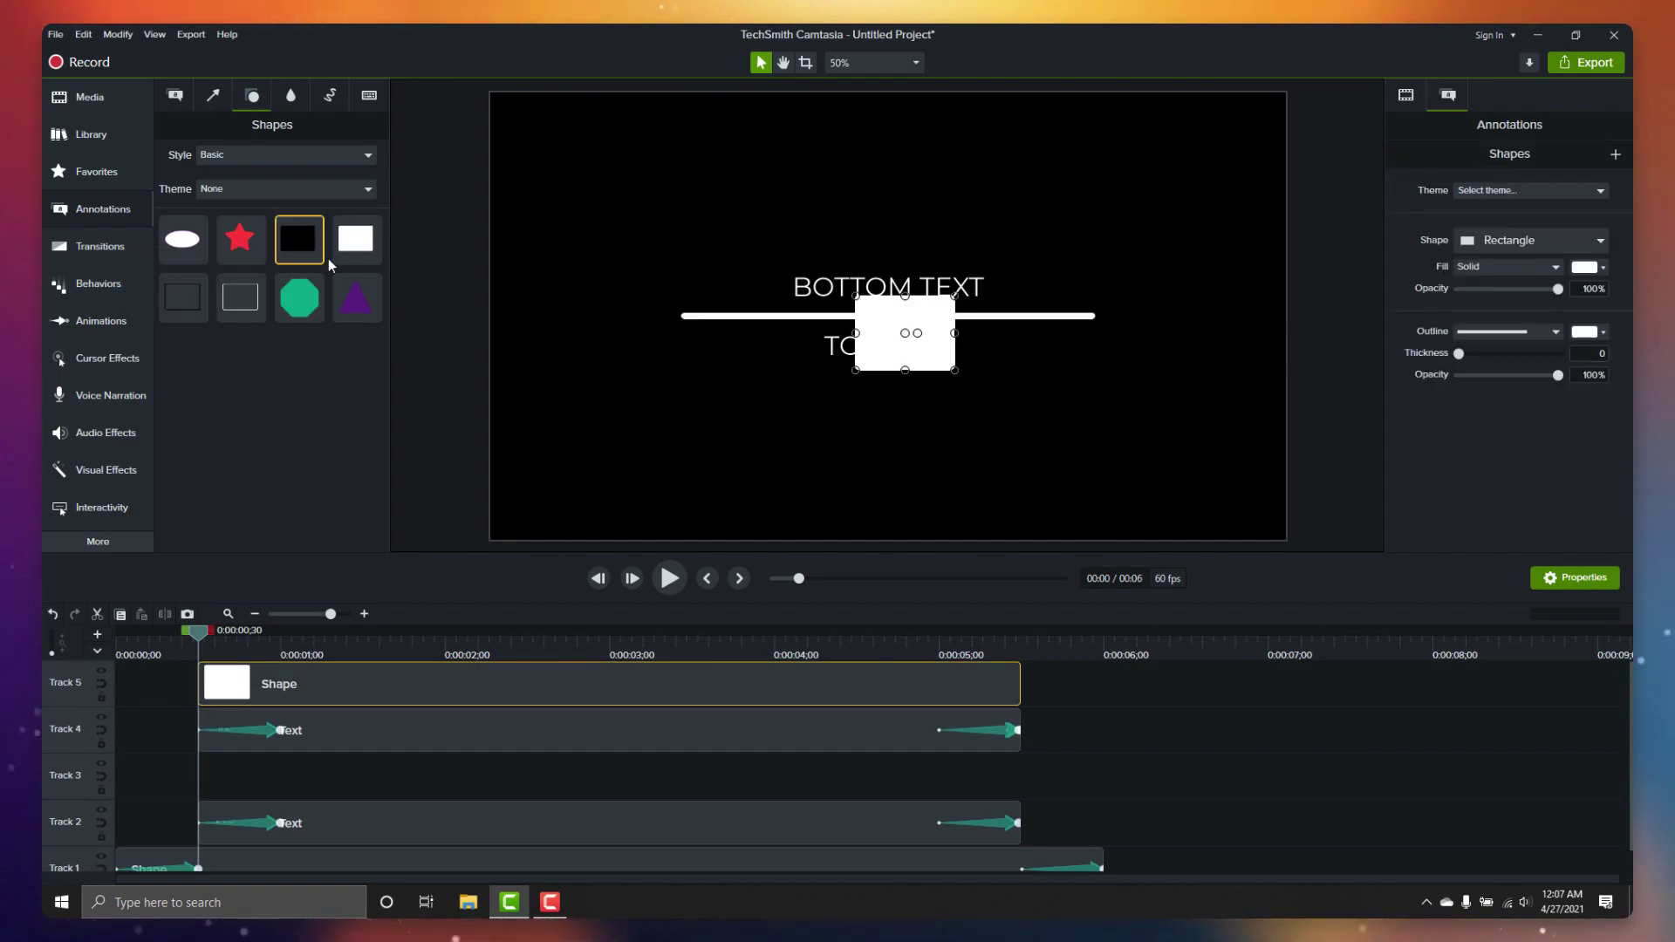
pyautogui.rightClick(305, 262)
pyautogui.click(210, 257)
pyautogui.moveTo(363, 691); pyautogui.dragTo(364, 824)
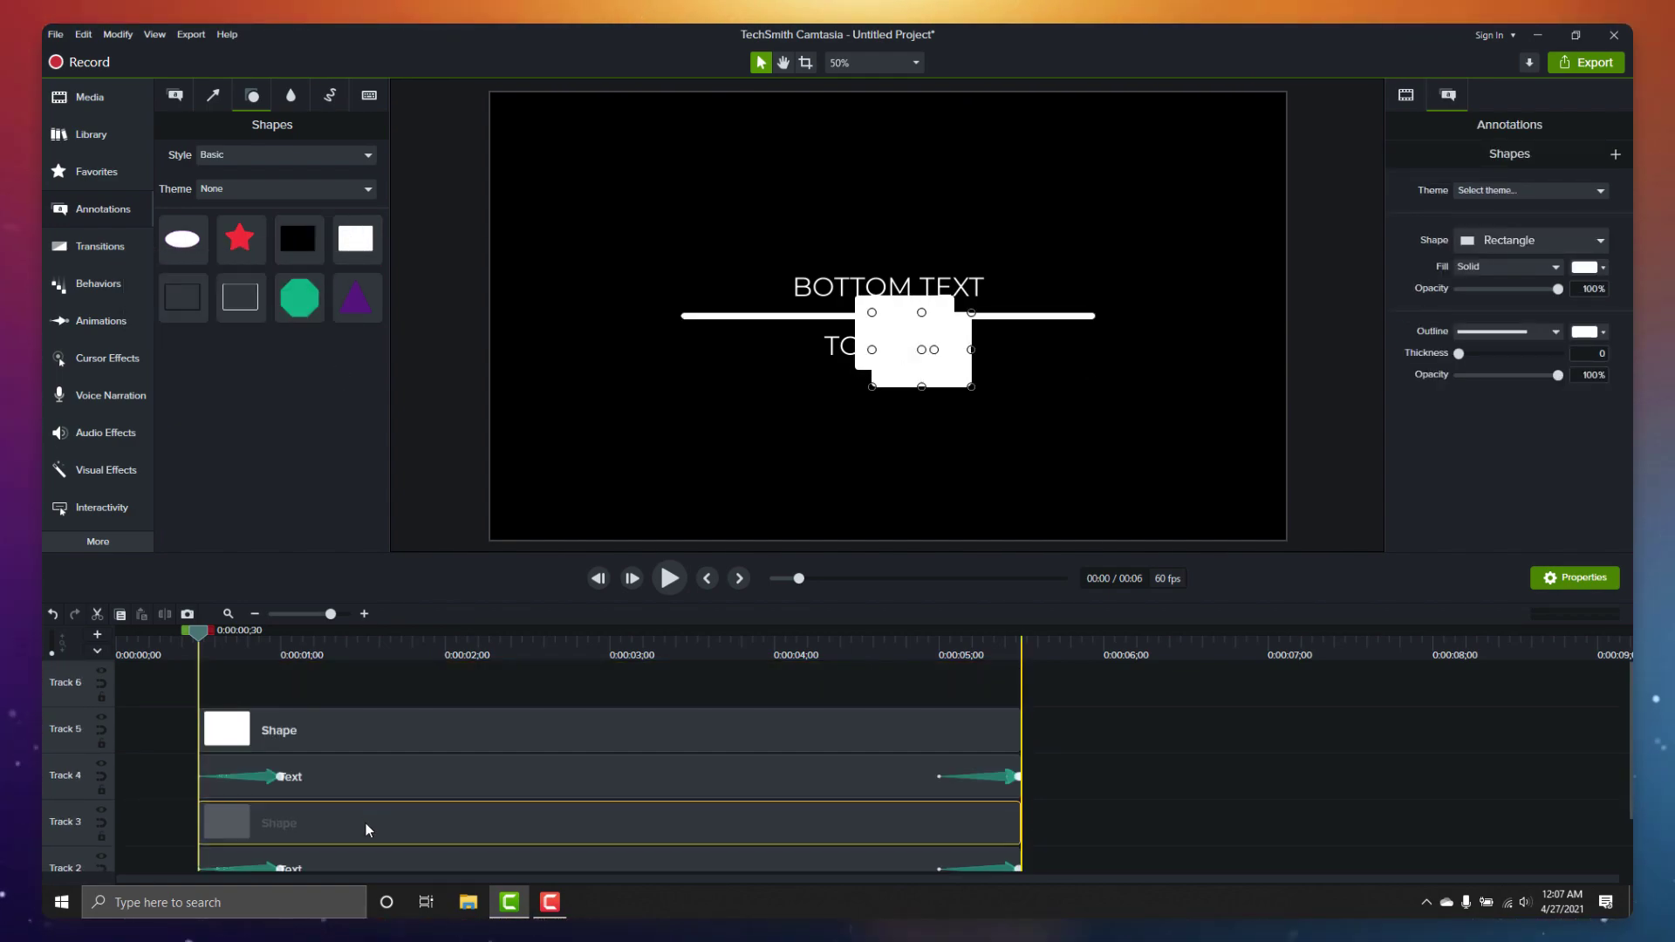
# Step: Resize both rectangles on the canvas to span the line's width above and below it
pyautogui.click(393, 729)
pyautogui.moveTo(870, 350); pyautogui.dragTo(711, 334)
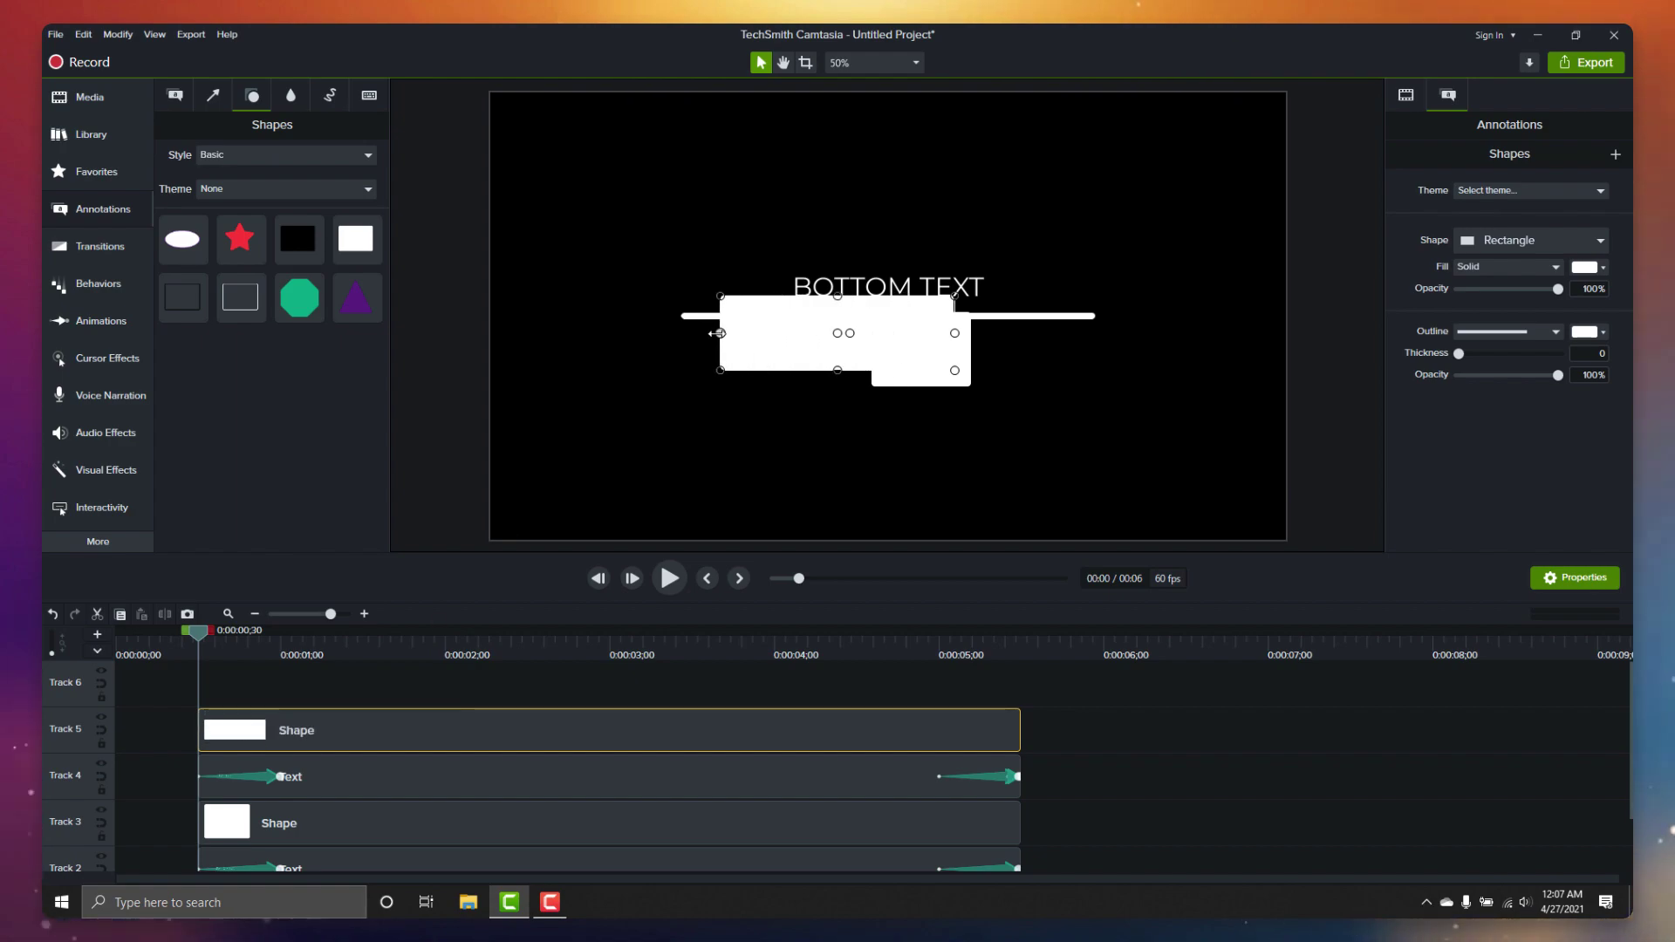
pyautogui.moveTo(889, 371); pyautogui.dragTo(889, 539)
pyautogui.moveTo(888, 299); pyautogui.dragTo(942, 105)
pyautogui.click(591, 831)
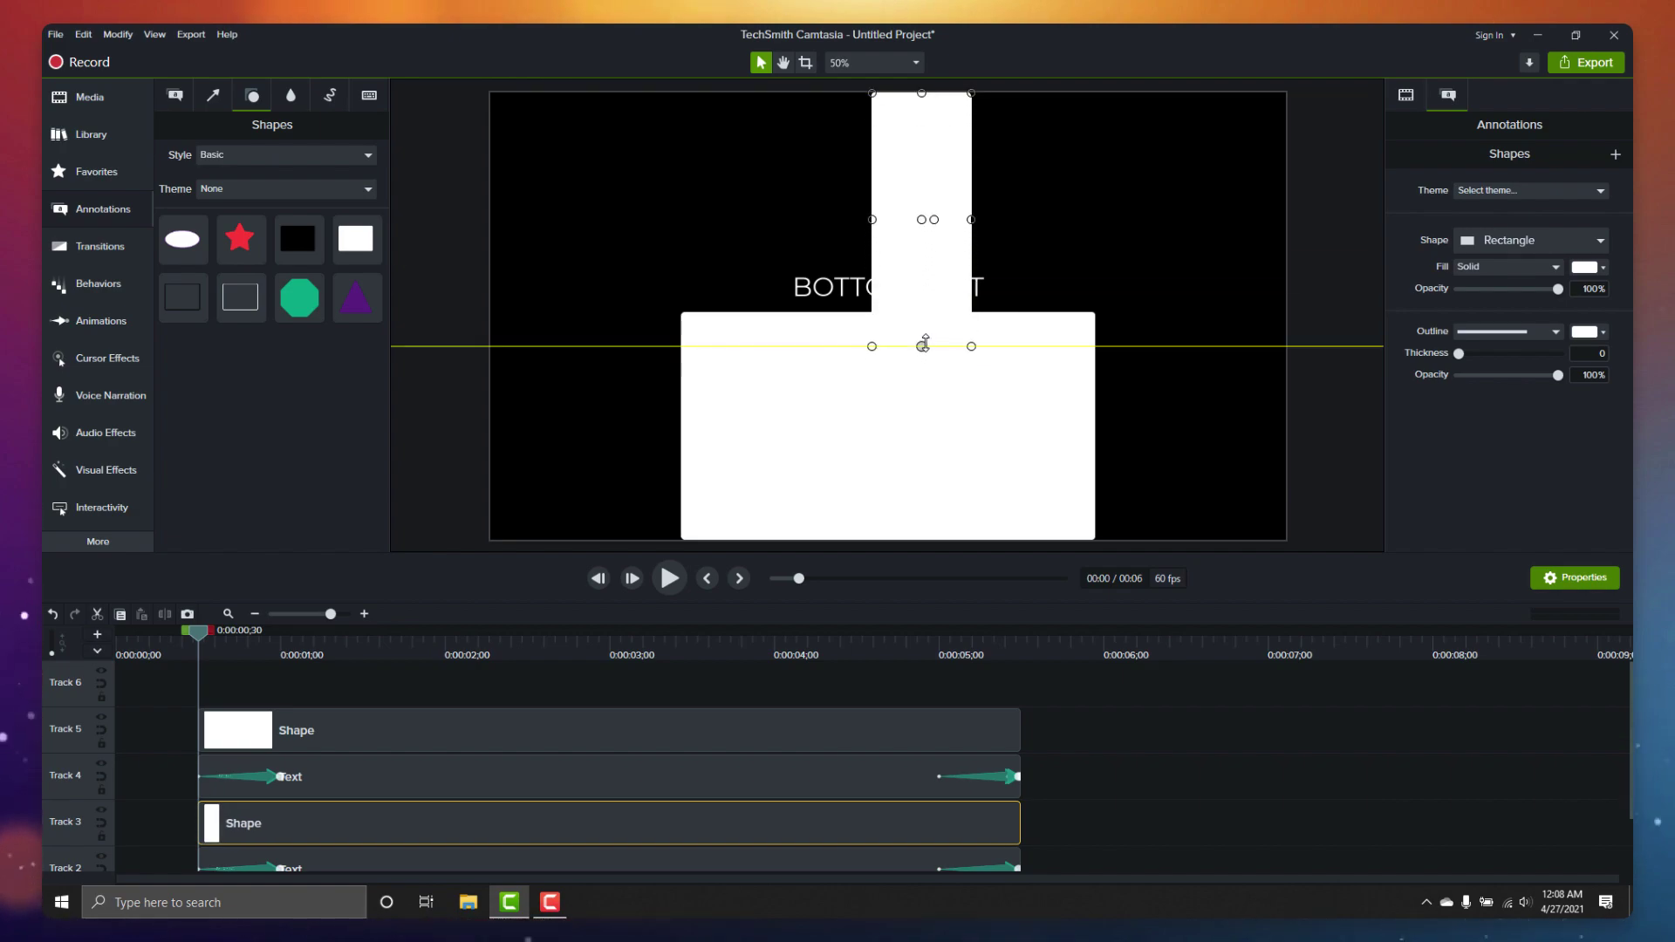
pyautogui.moveTo(871, 207); pyautogui.dragTo(681, 207)
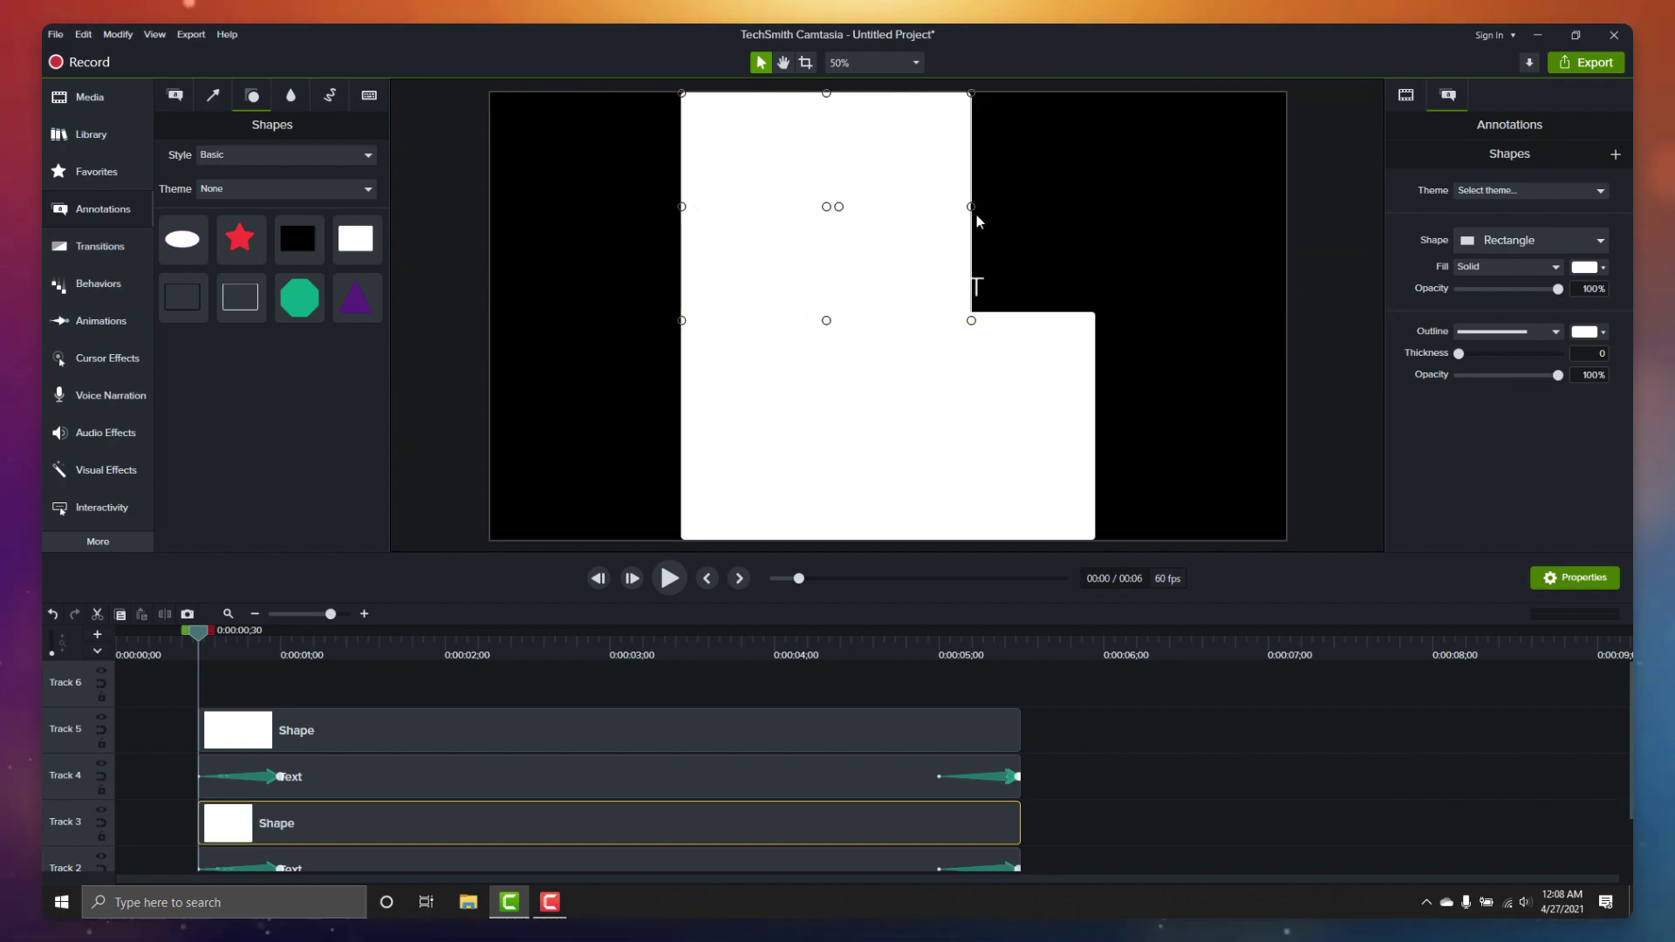
pyautogui.moveTo(971, 207); pyautogui.dragTo(1097, 211)
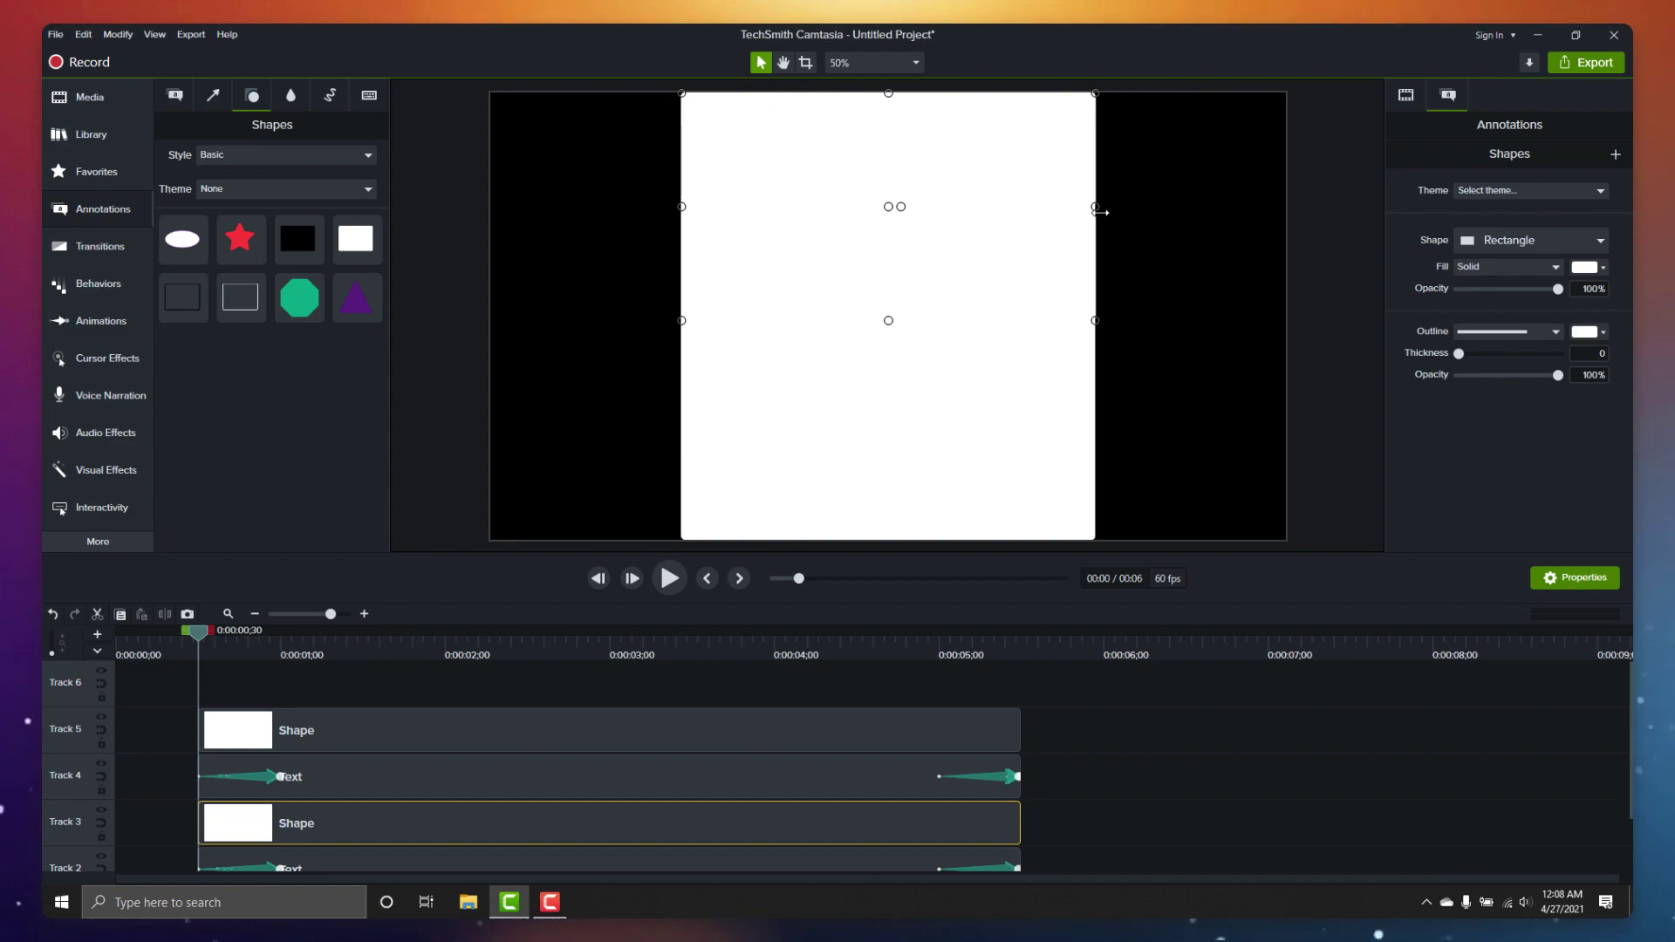
# Step: Group each text clip with its rectangle into two separate groups
pyautogui.moveTo(1009, 733); pyautogui.dragTo(927, 775)
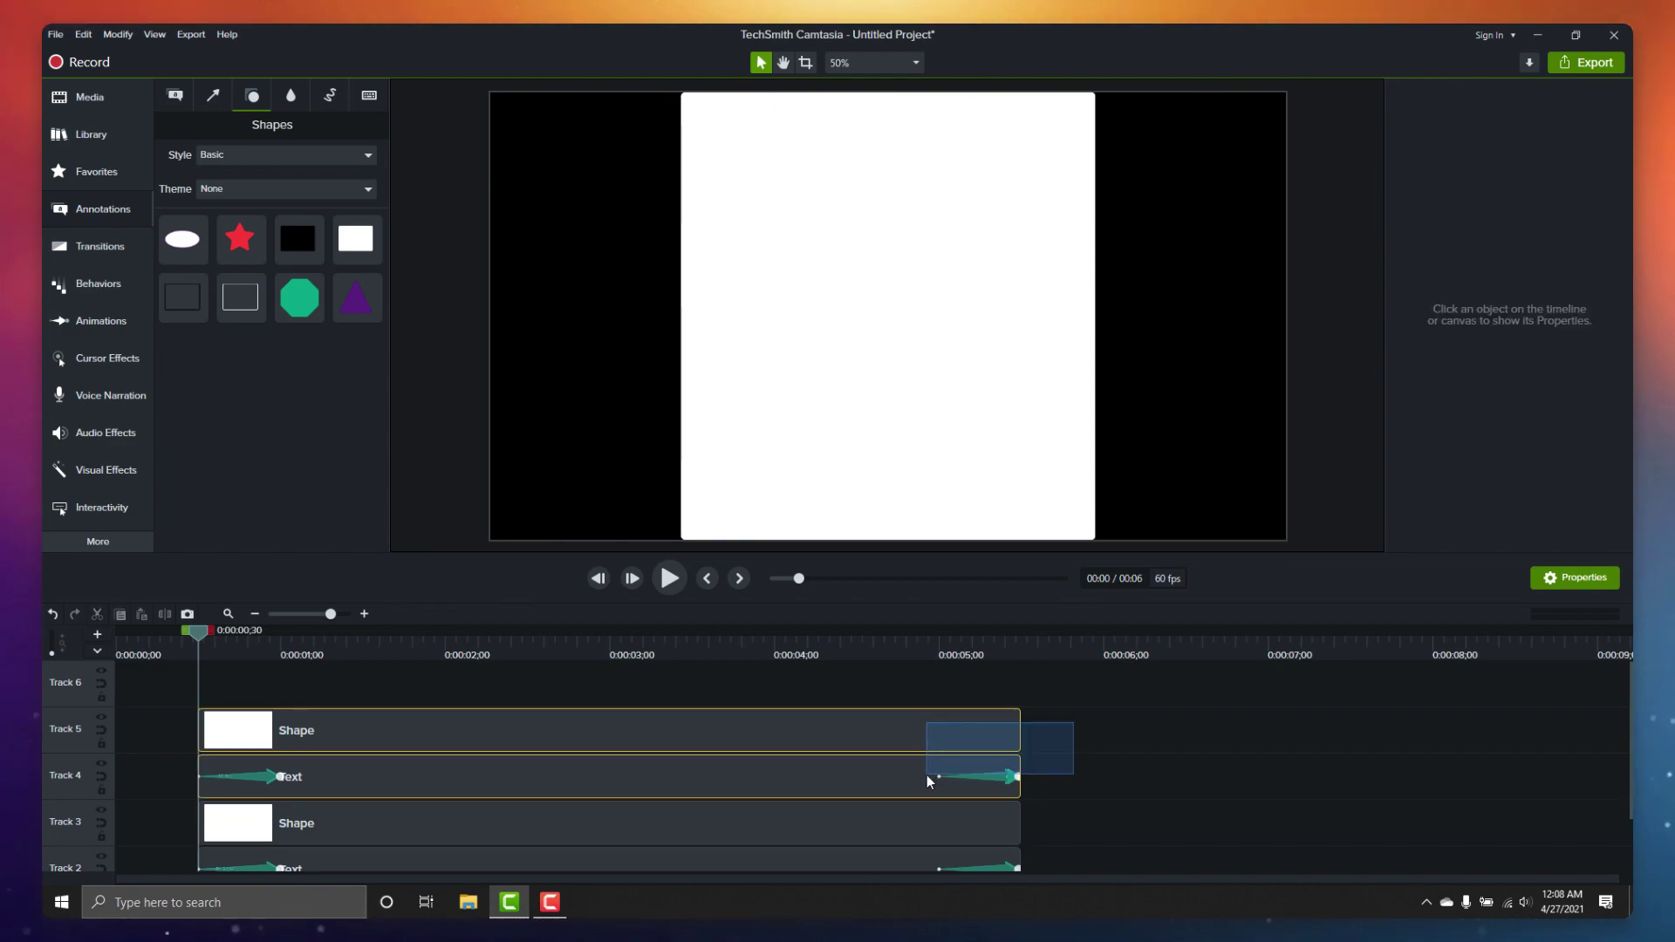
pyautogui.rightClick(856, 765)
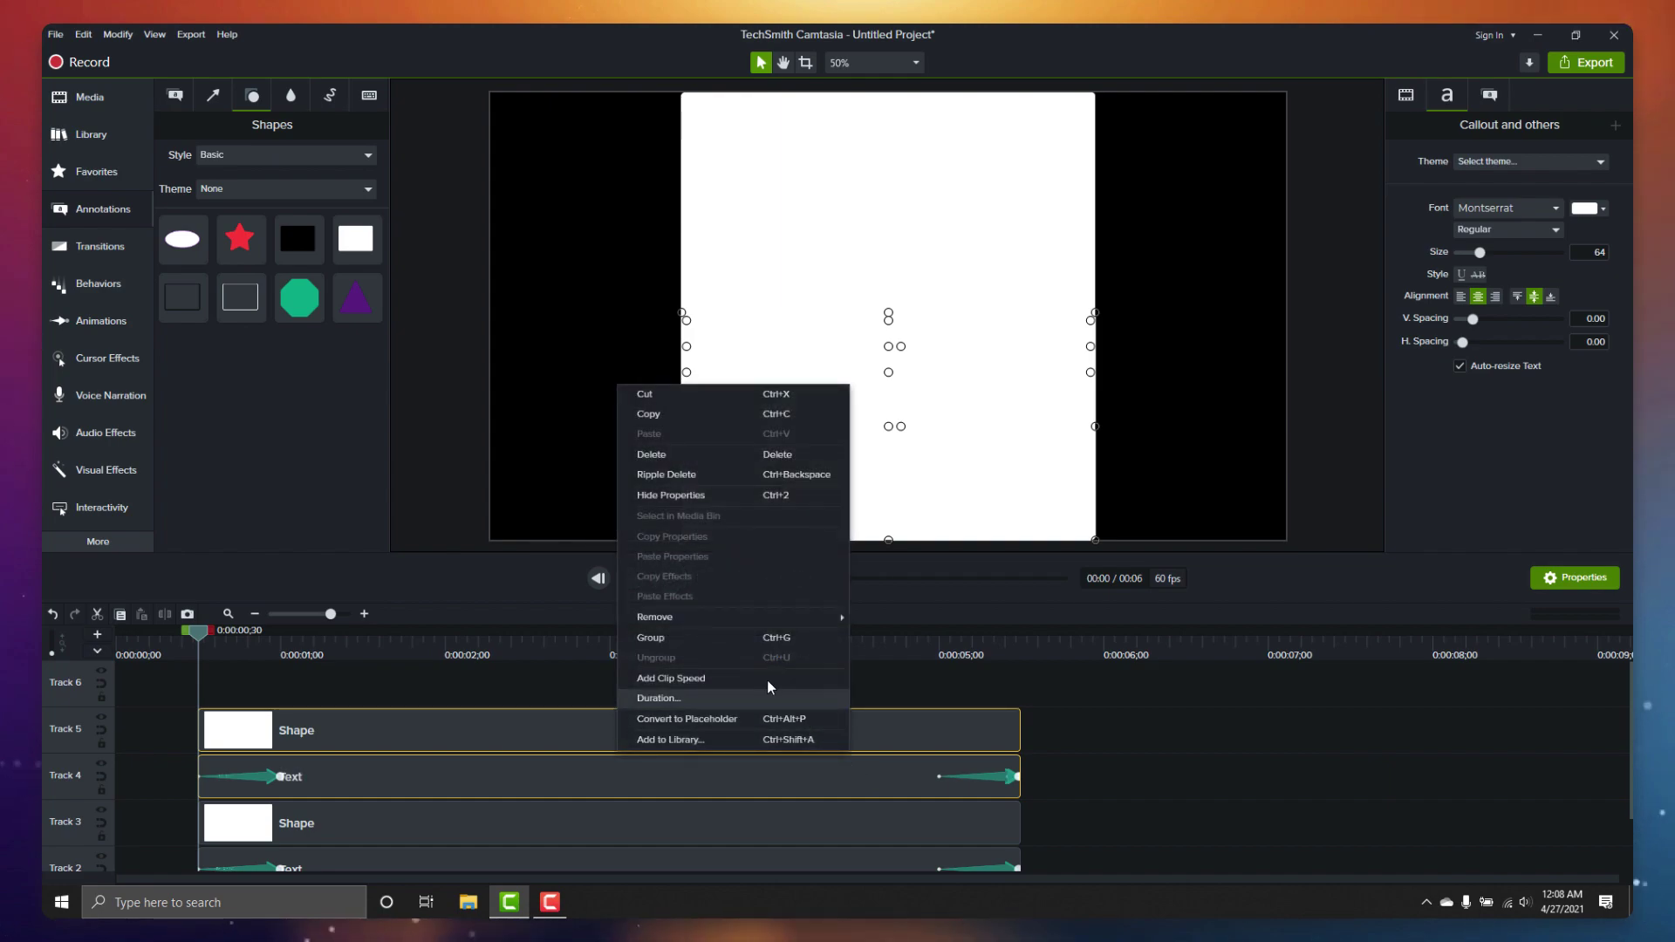
pyautogui.click(743, 635)
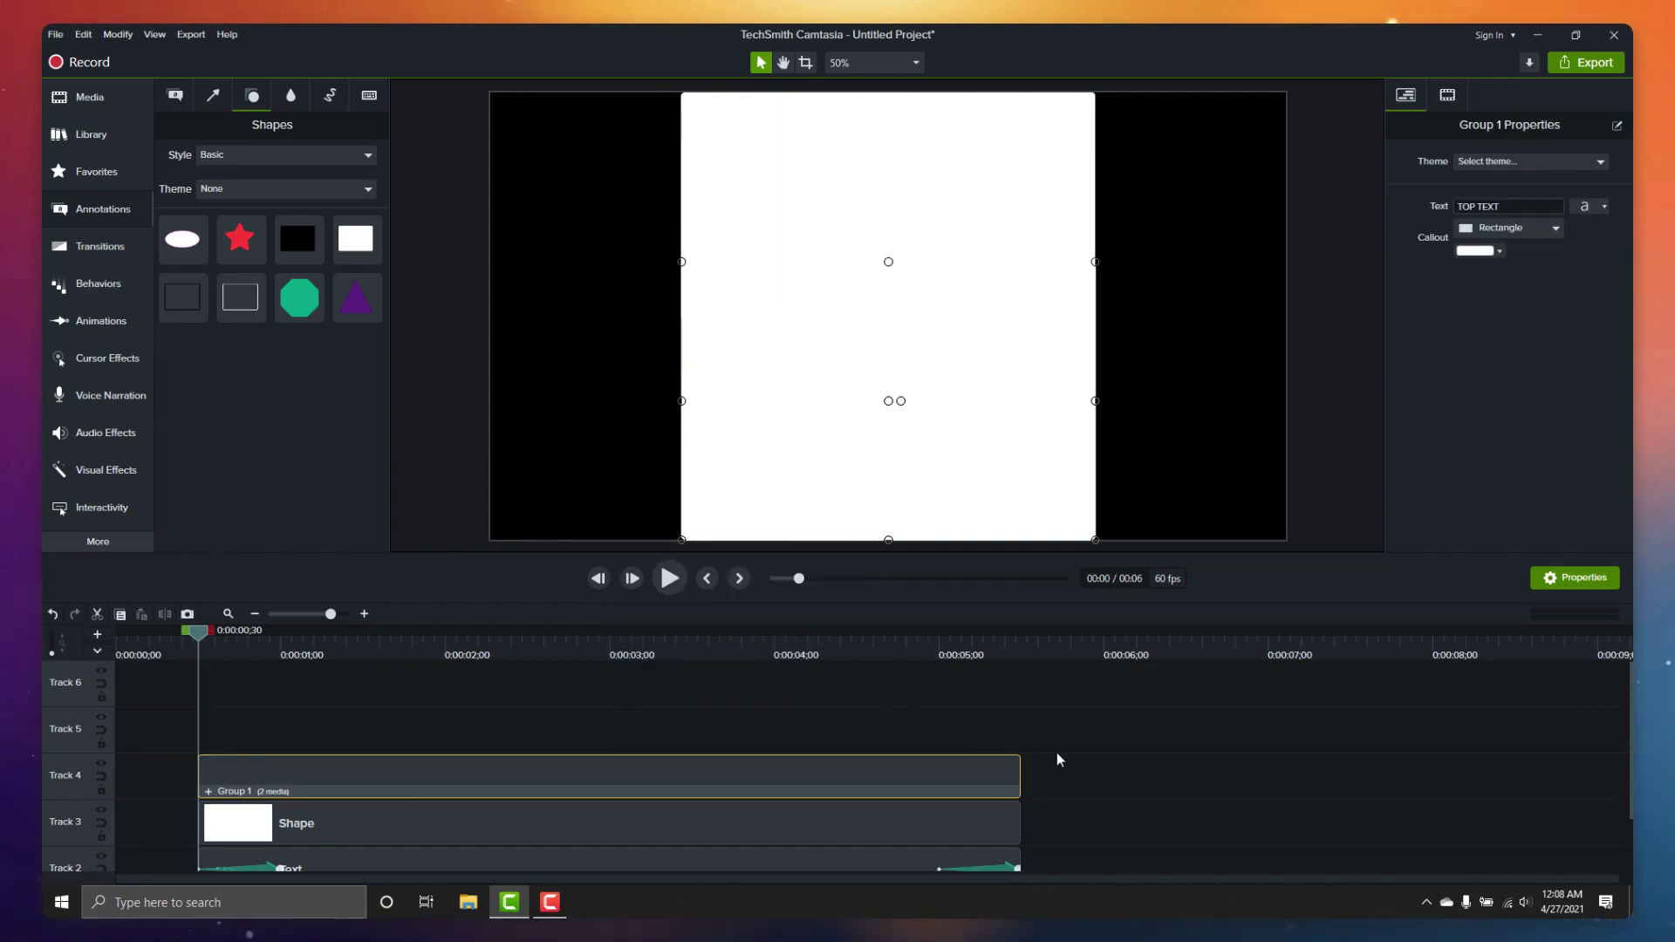
pyautogui.moveTo(1063, 769); pyautogui.dragTo(910, 795)
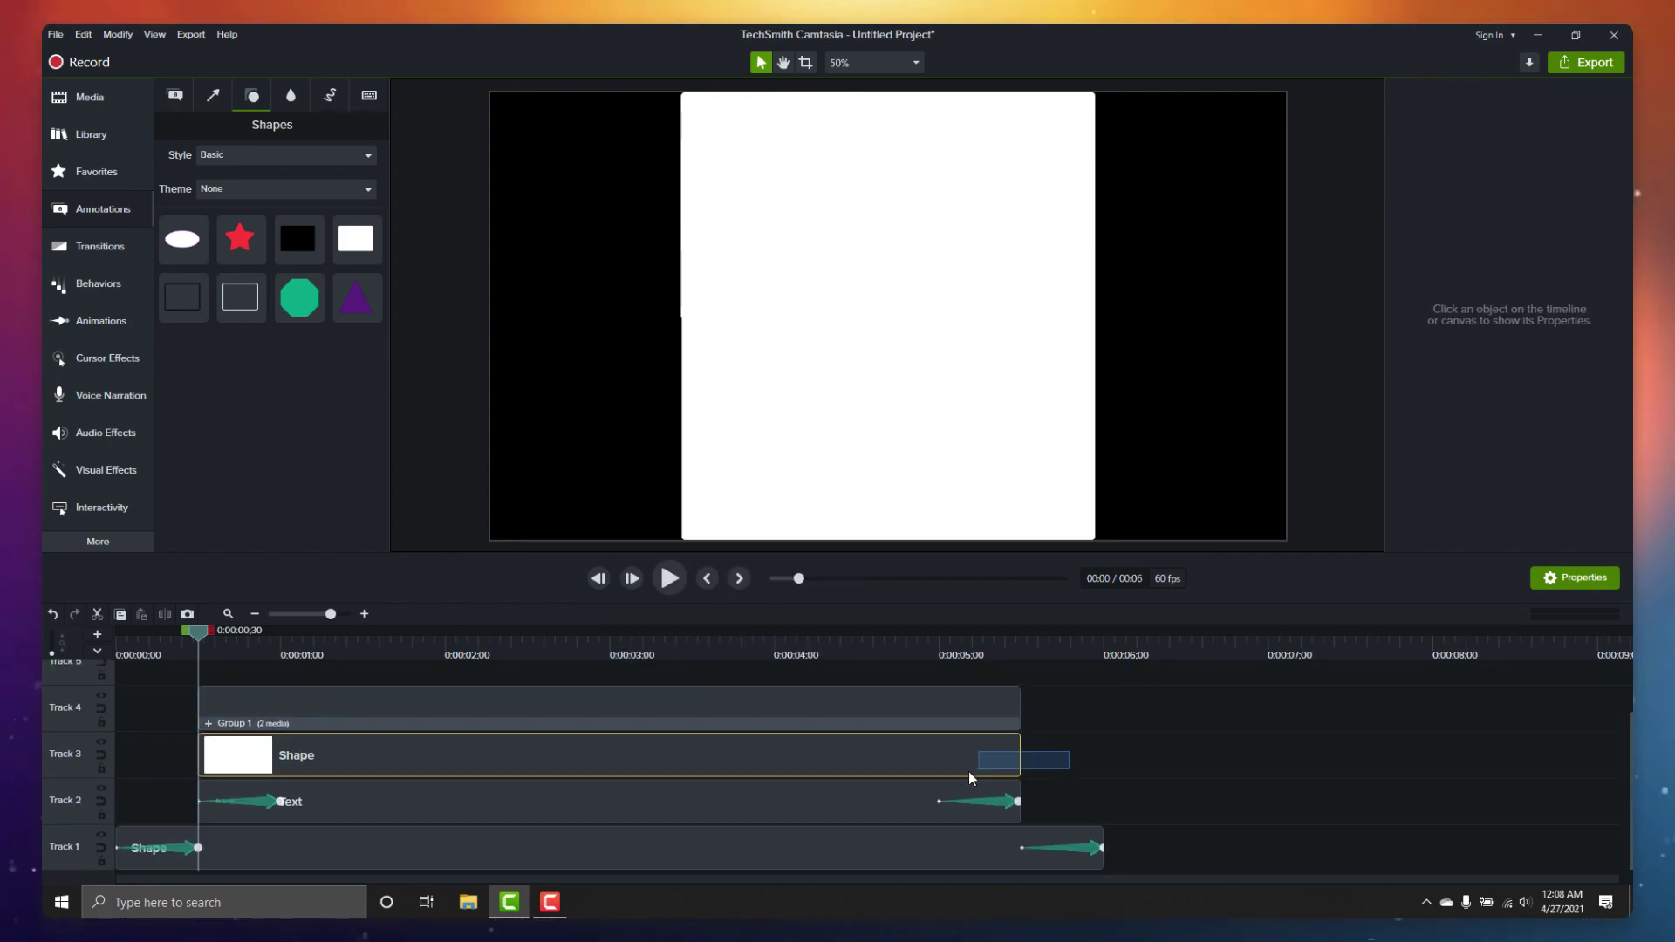
pyautogui.rightClick(875, 799)
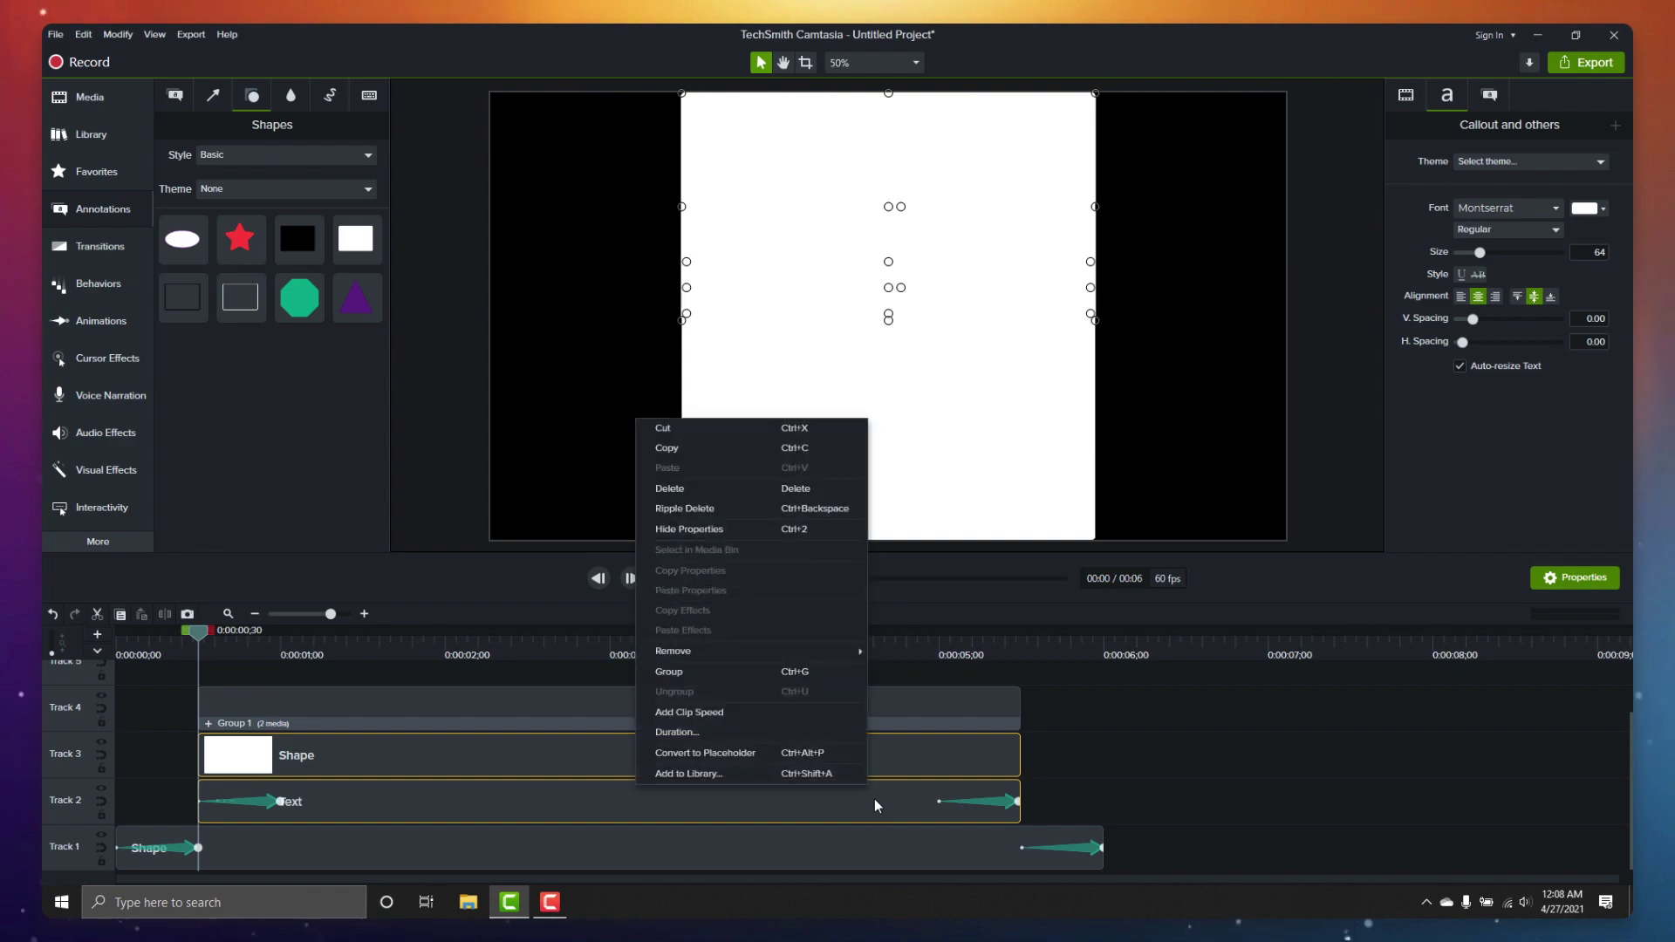
pyautogui.click(742, 670)
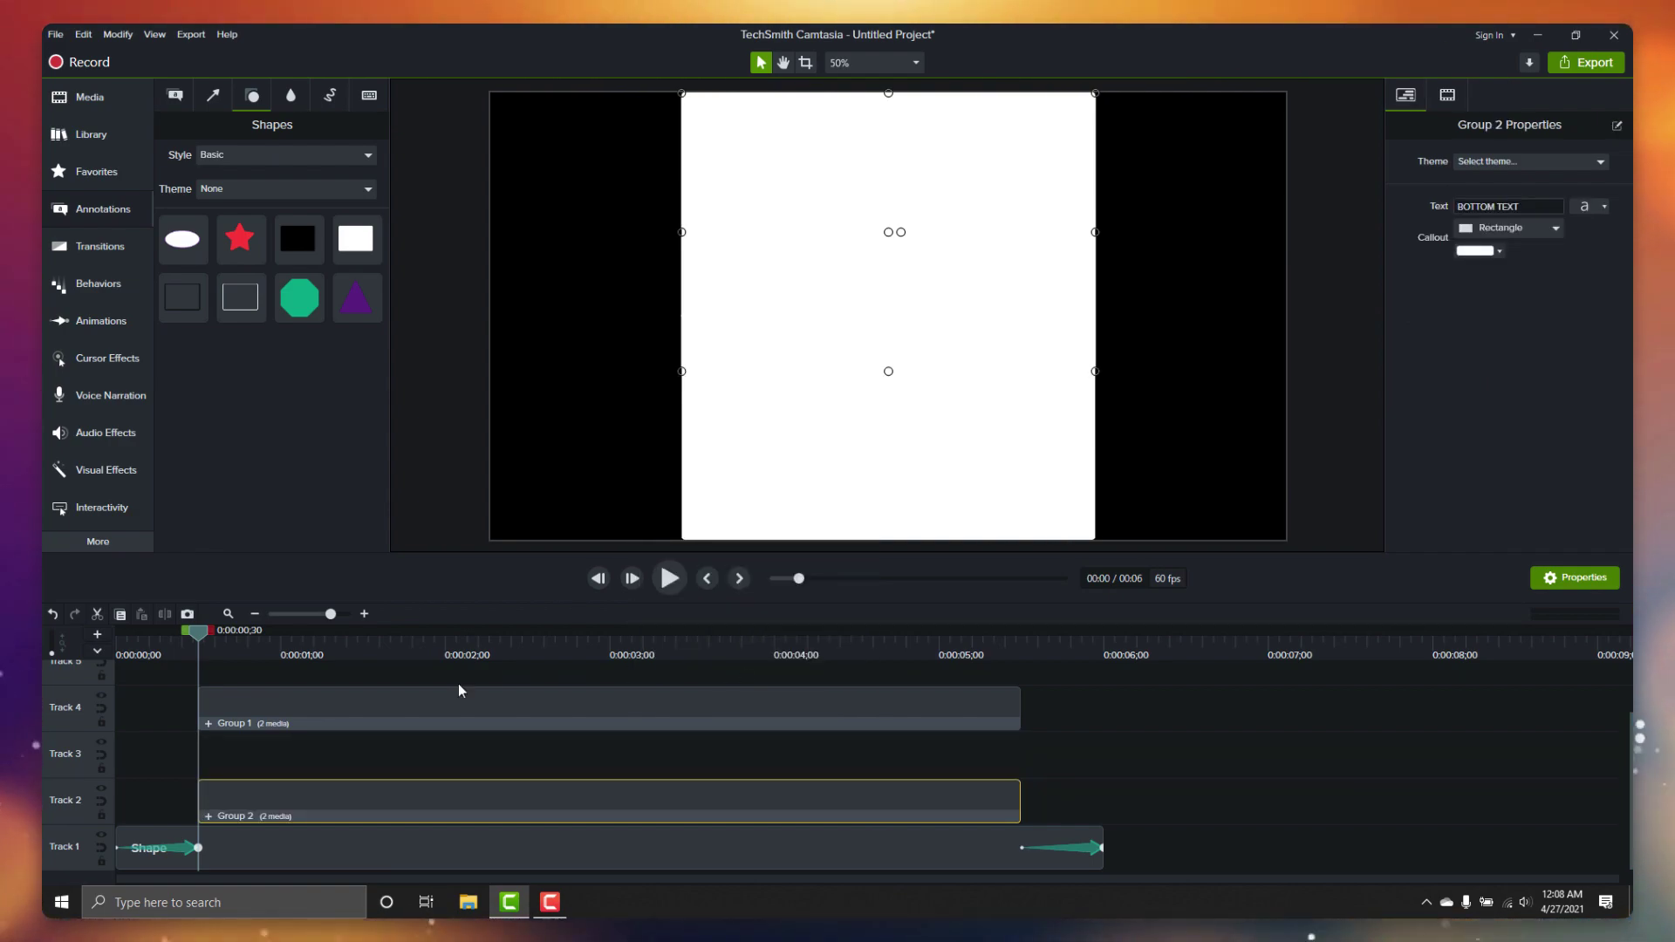
# Step: Rename the groups TOP TEXT and BOTTOM TEXT, then open the TOP TEXT group
pyautogui.rightClick(237, 720)
pyautogui.click(295, 634)
pyautogui.write('TOP TEXT')
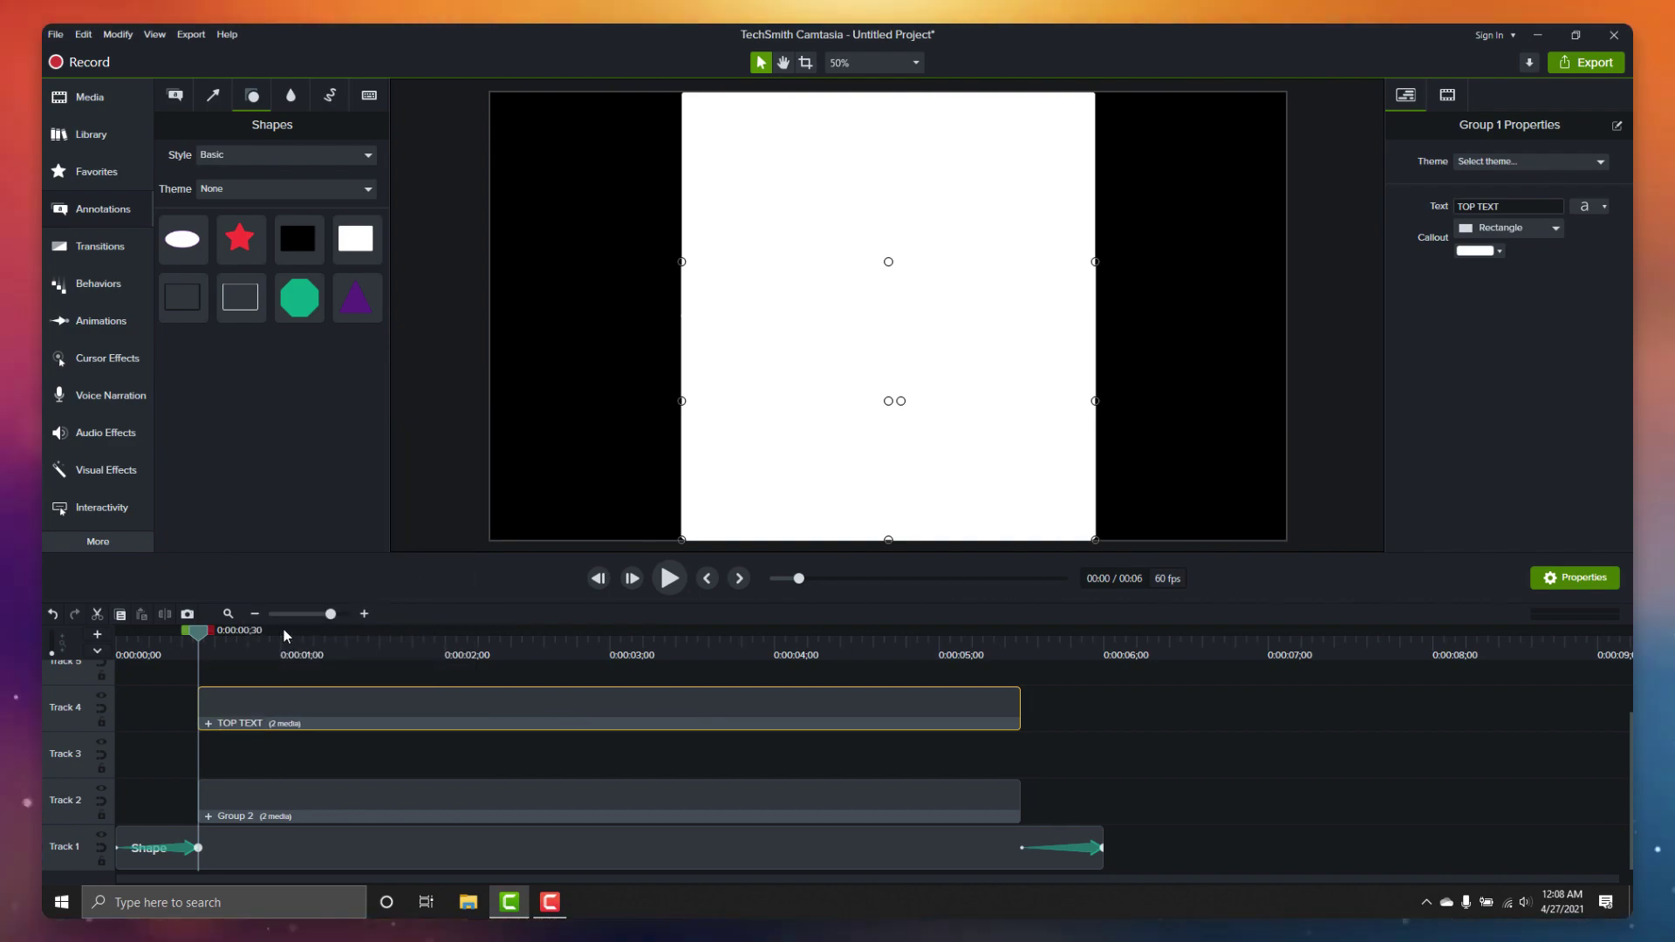
pyautogui.press('Return')
pyautogui.rightClick(235, 822)
pyautogui.click(295, 726)
pyautogui.write('BOTTOM TEXT')
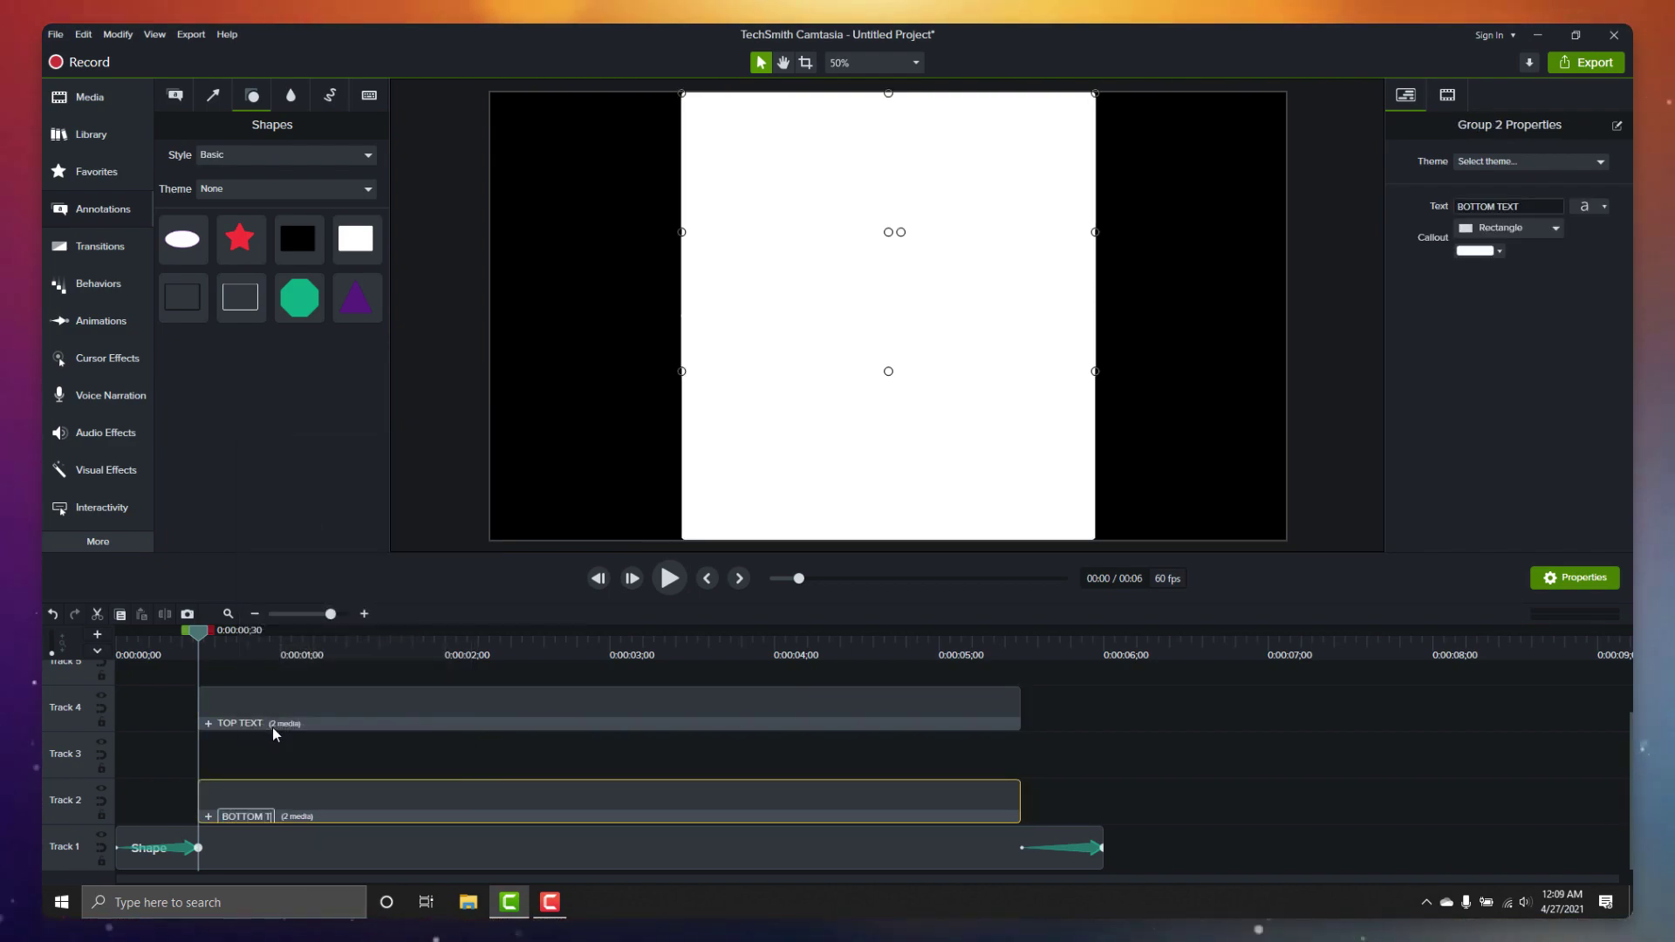
pyautogui.press('Return')
pyautogui.click(208, 722)
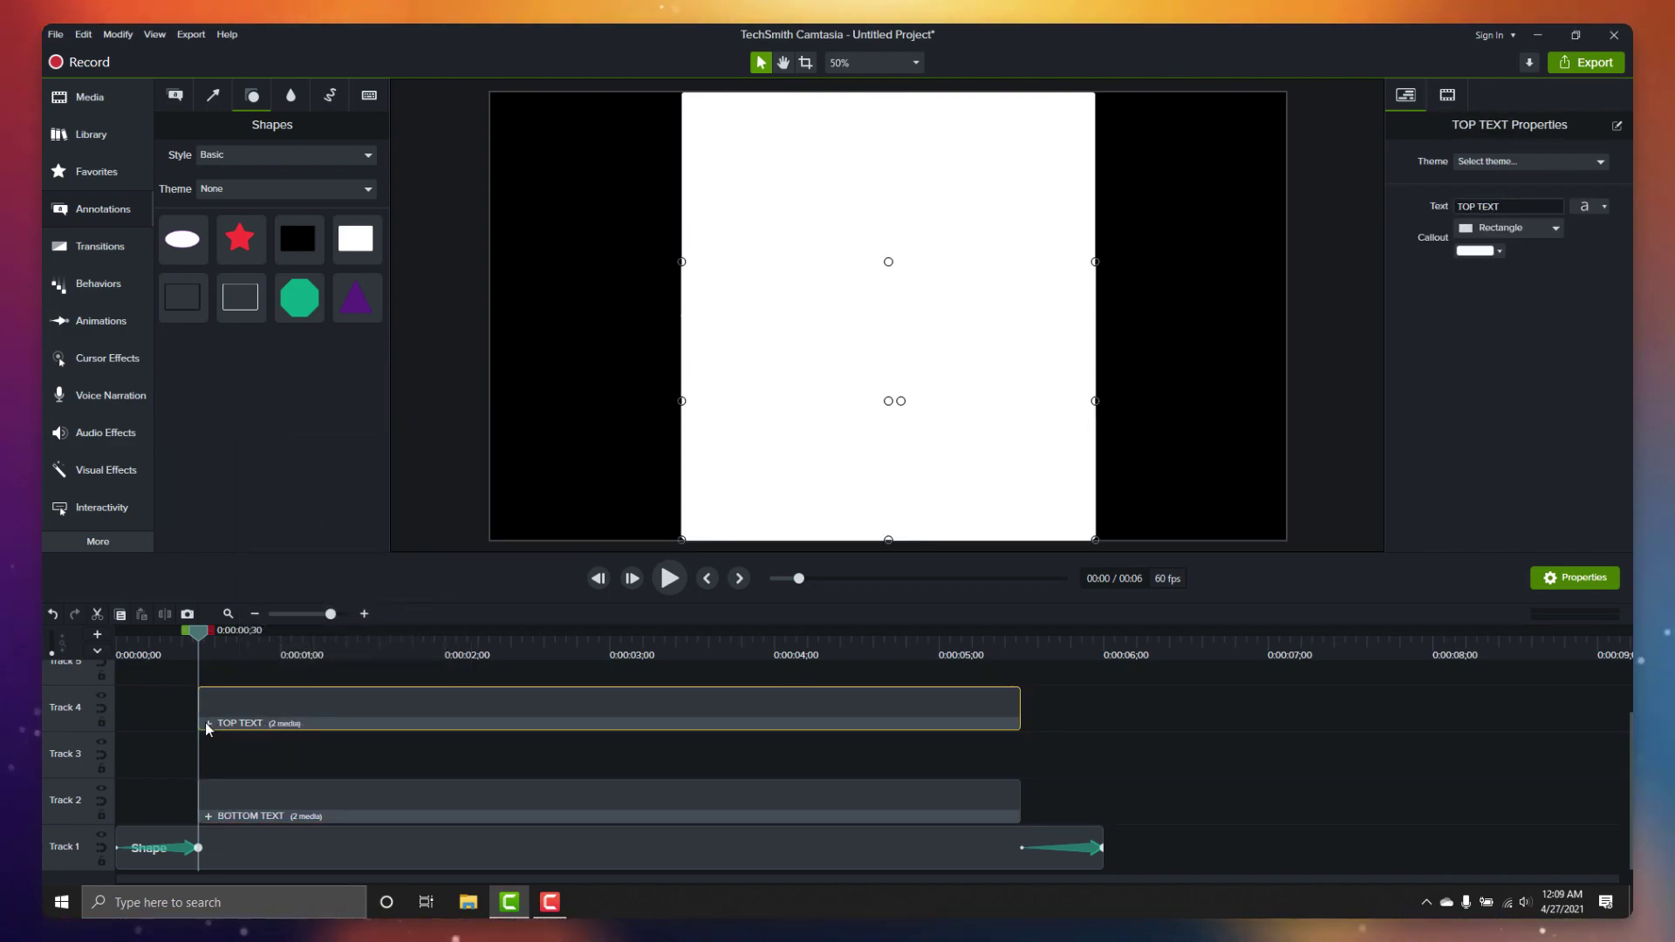
pyautogui.click(208, 725)
# Step: Apply an Alpha Invert media matte to the shape in the TOP TEXT group
pyautogui.click(106, 469)
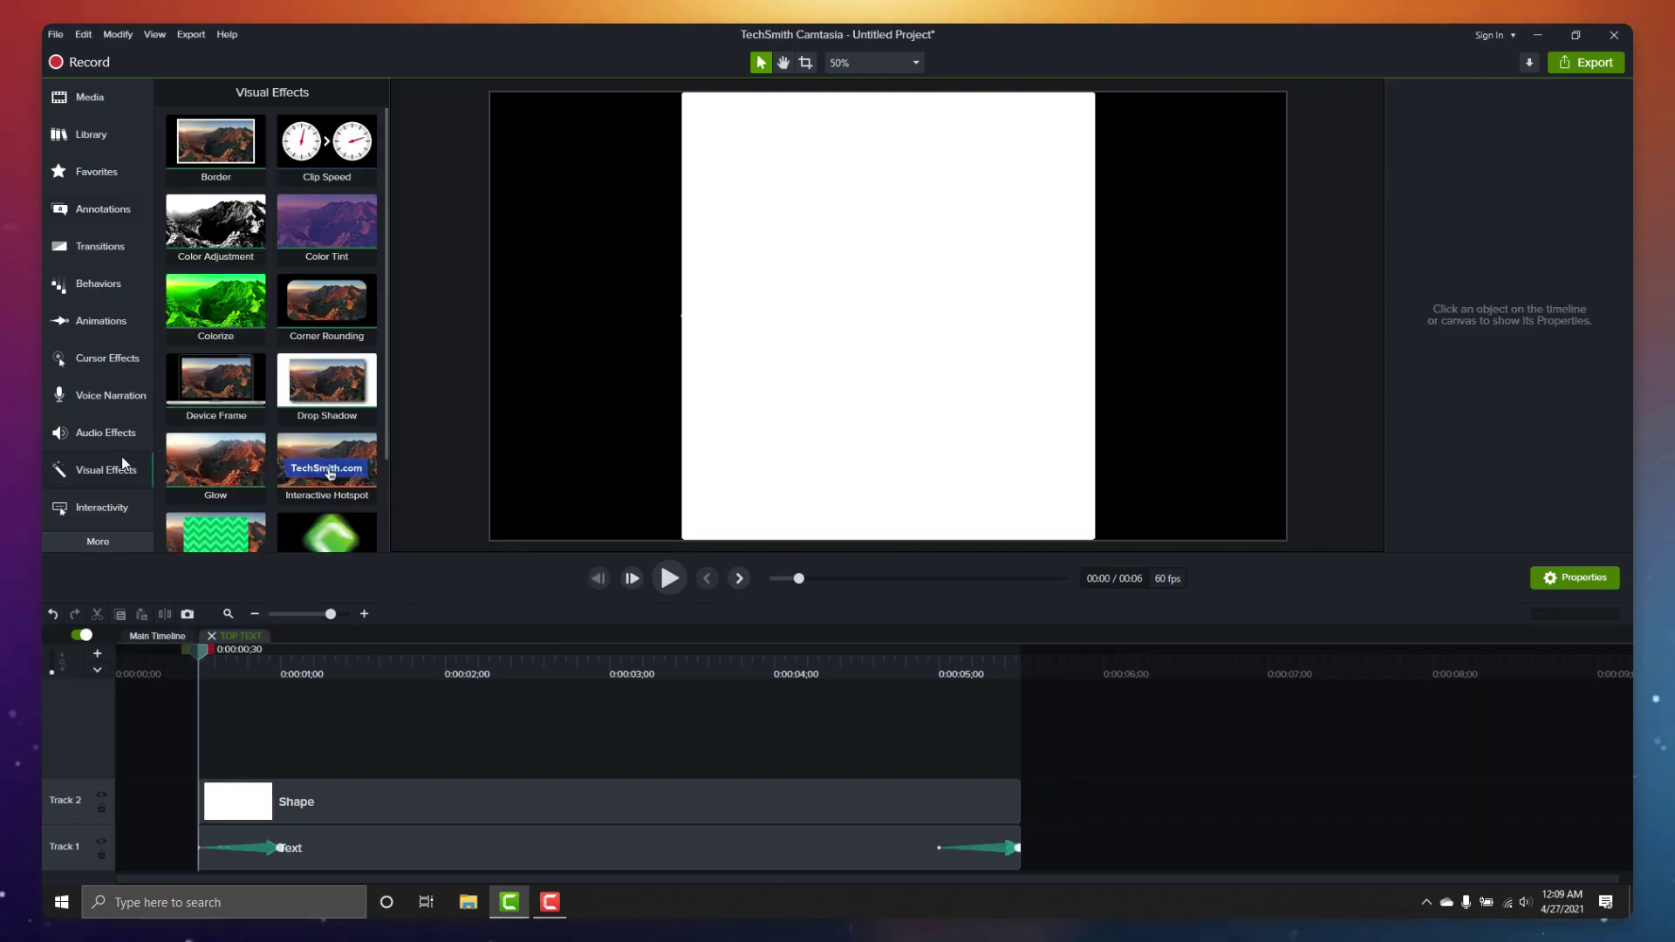
pyautogui.scroll(-2, 227, 429)
pyautogui.moveTo(228, 428); pyautogui.dragTo(497, 802)
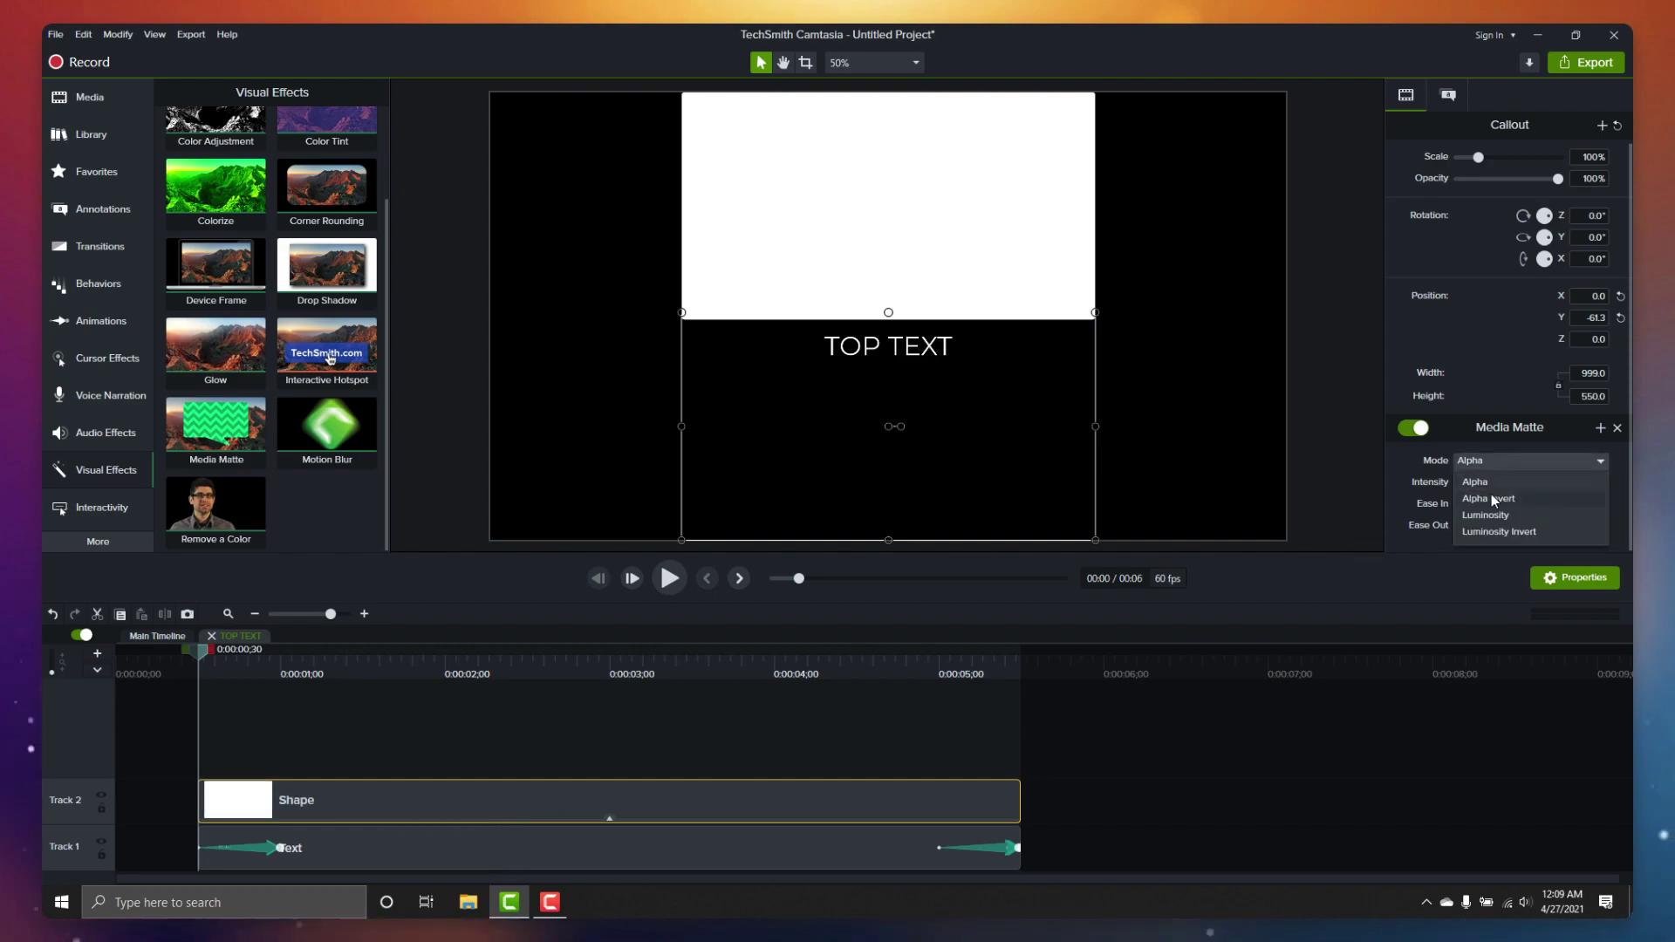
pyautogui.click(1494, 499)
pyautogui.click(146, 638)
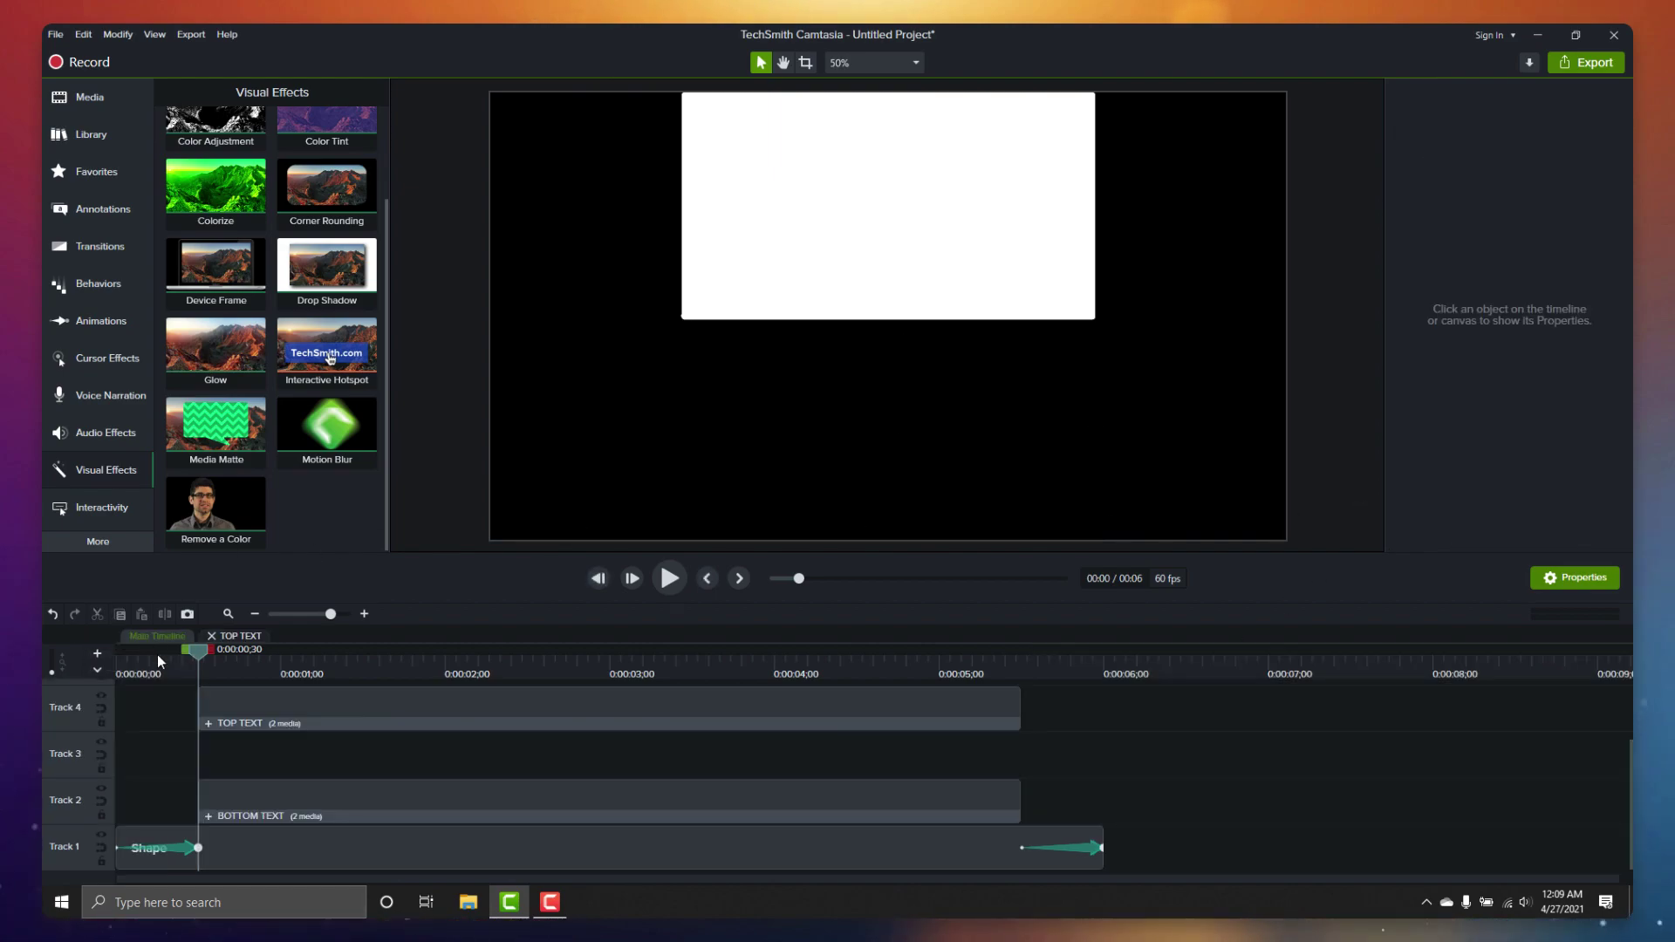
# Step: Give the BOTTOM TEXT group's shape an Alpha Invert matte, then preview on the main timeline
pyautogui.doubleClick(206, 815)
pyautogui.moveTo(223, 422); pyautogui.dragTo(393, 801)
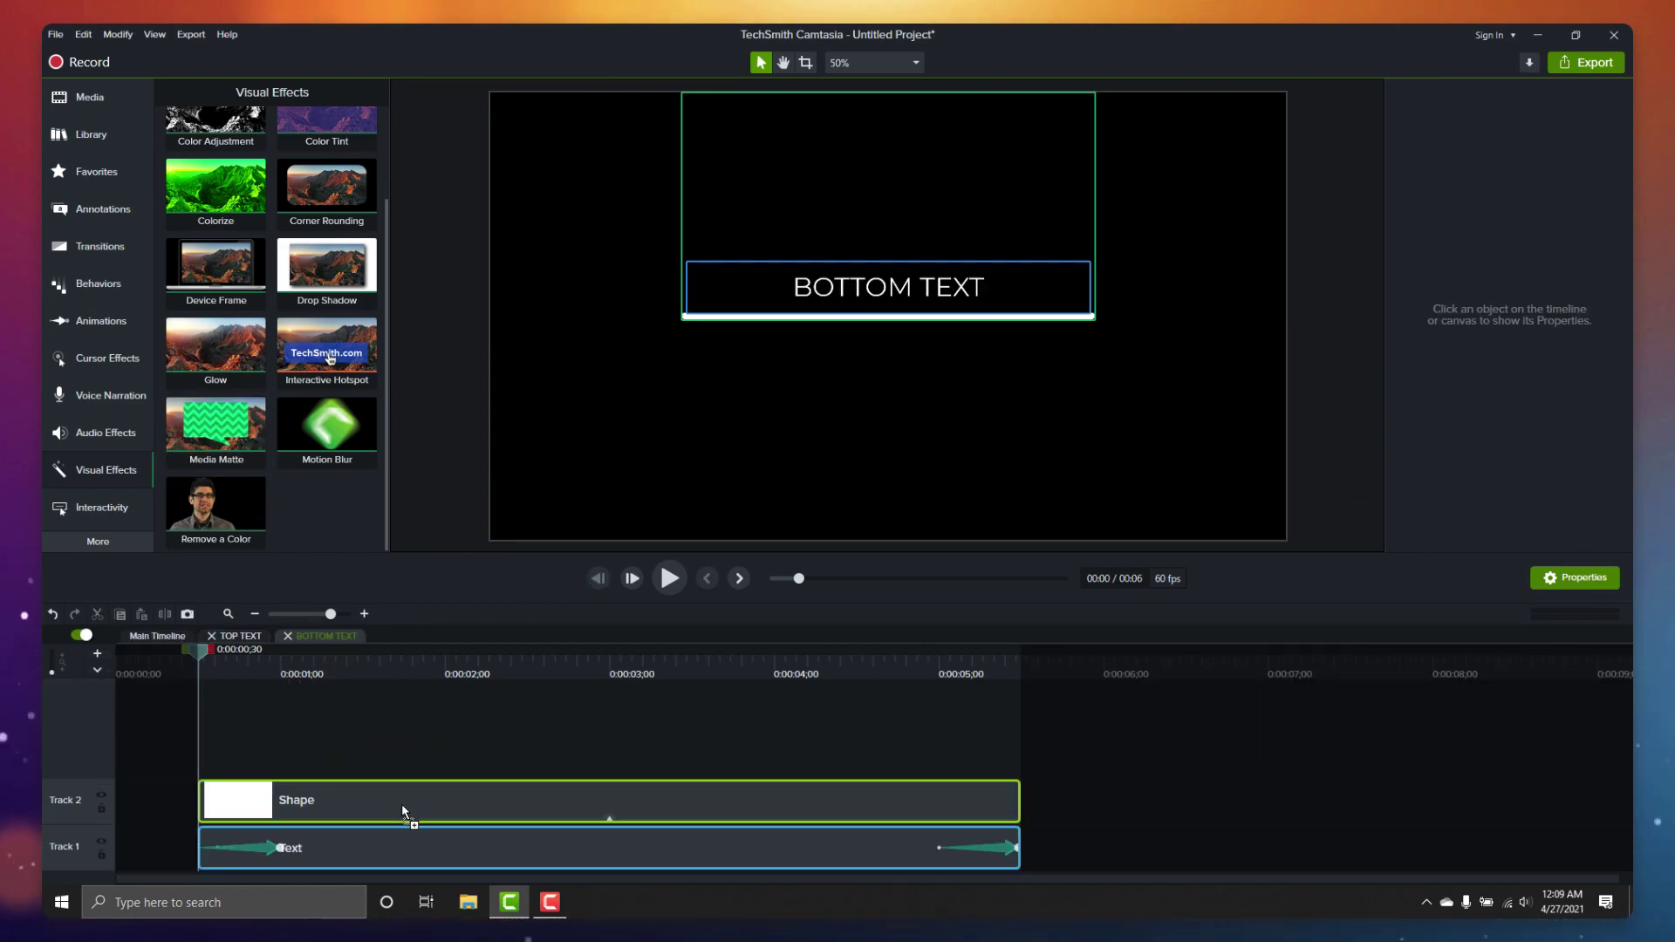
pyautogui.click(1505, 459)
pyautogui.click(1488, 498)
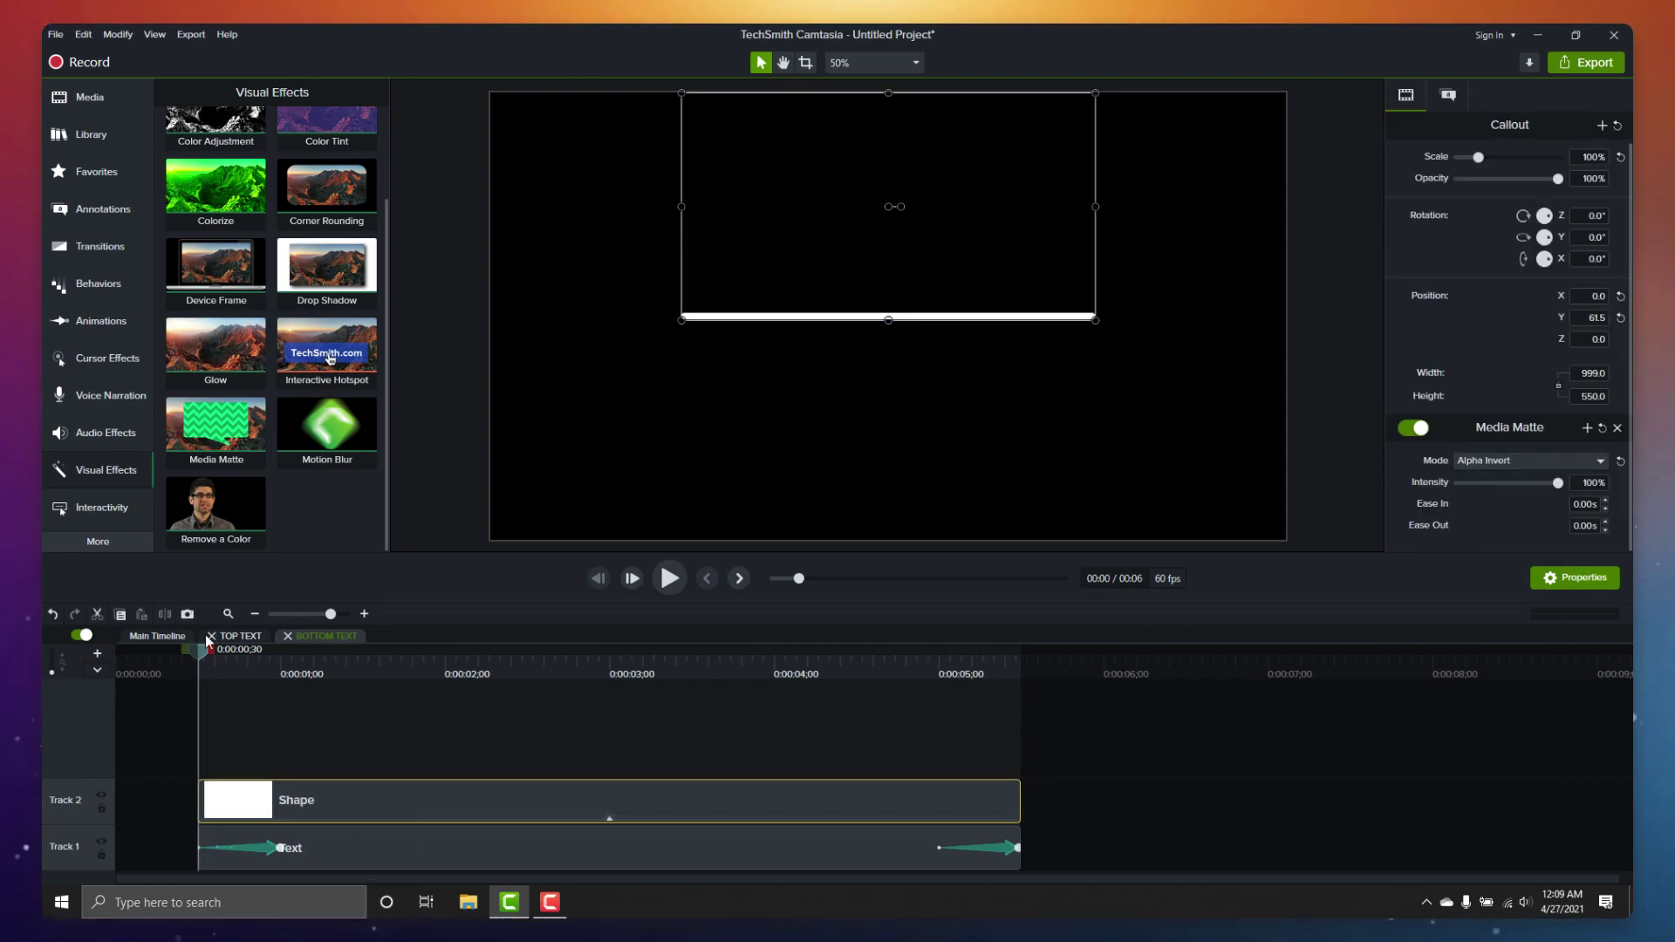
pyautogui.click(156, 635)
pyautogui.press('space')
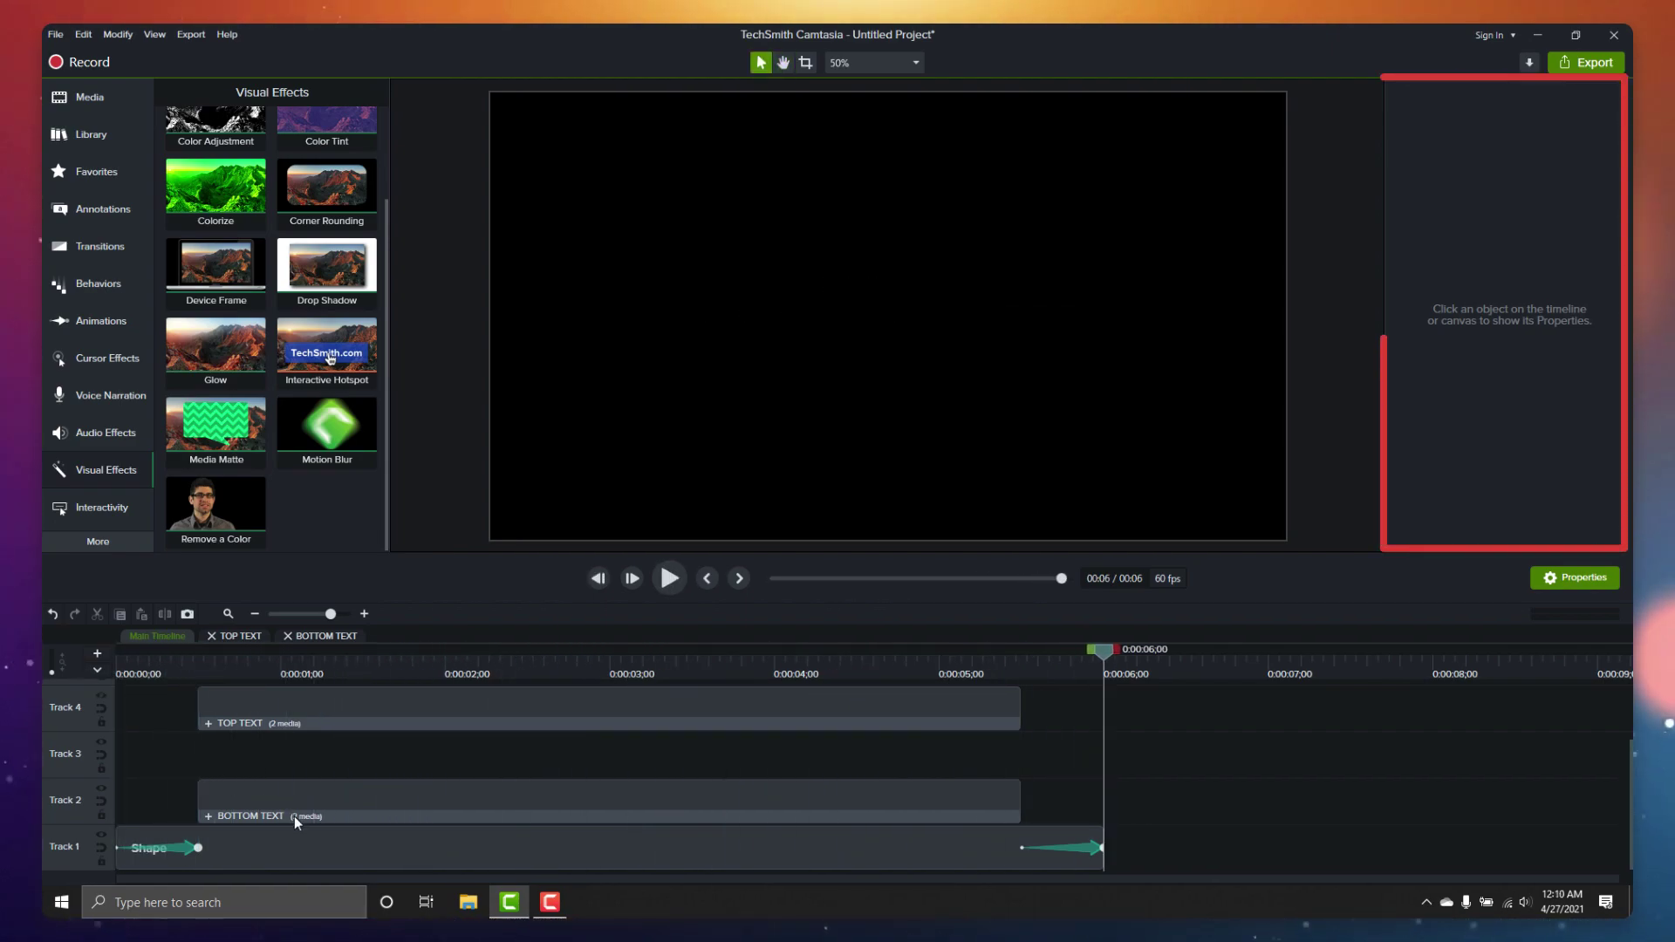
# Step: Group the white line and both text groups into Group 3
pyautogui.click(319, 847)
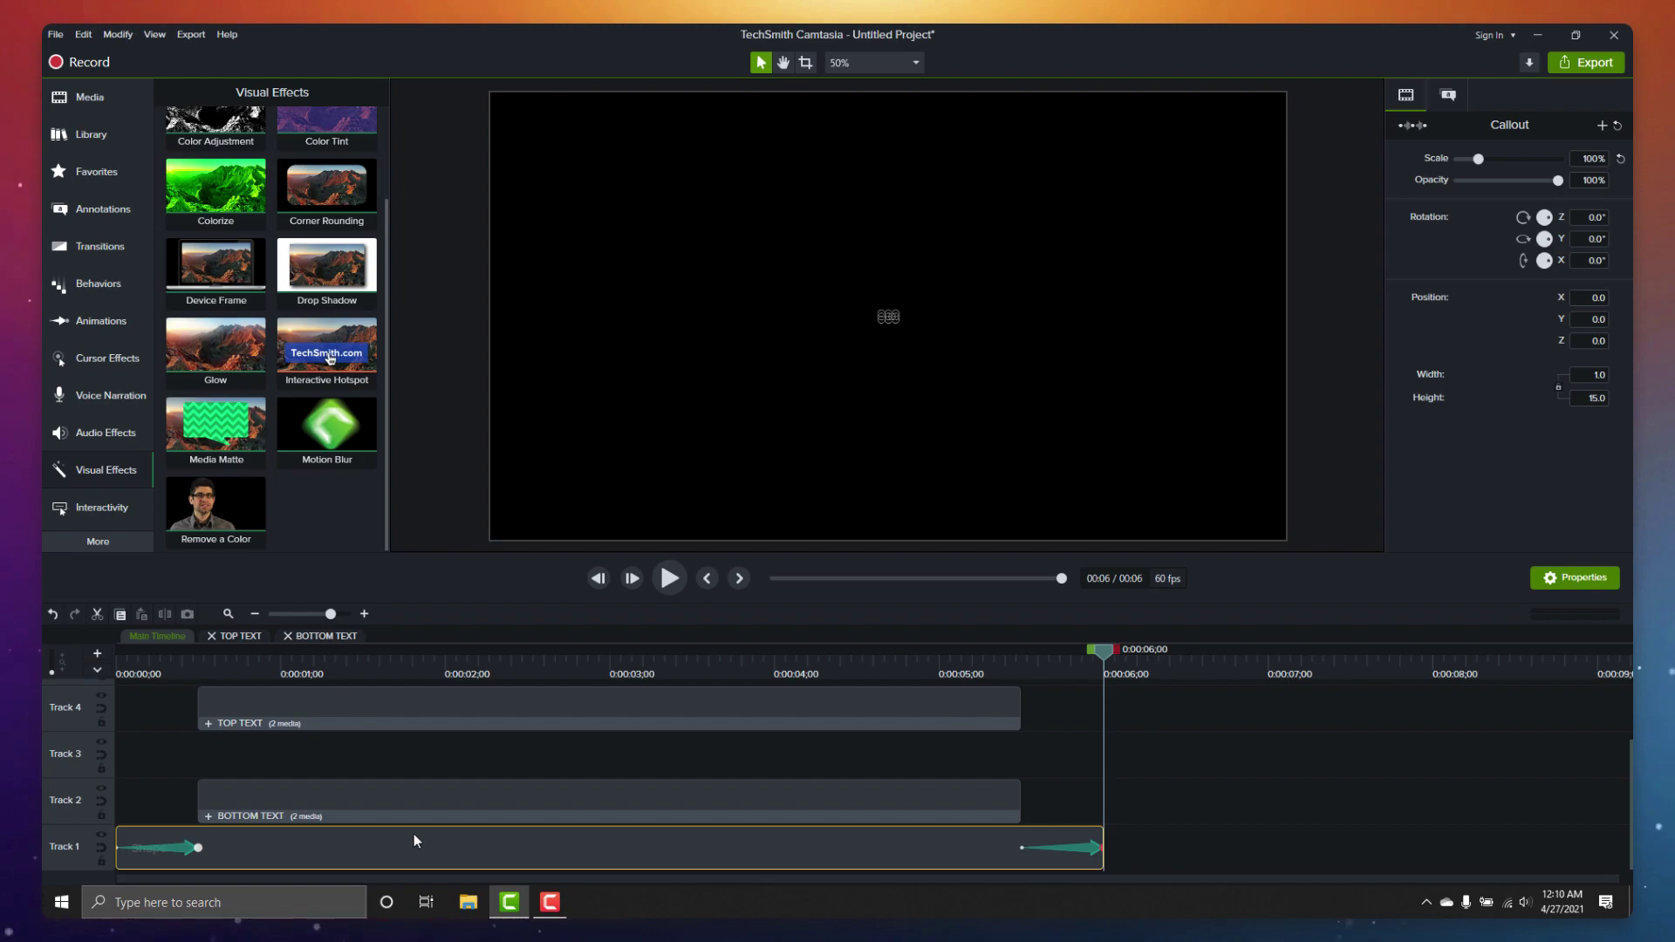
pyautogui.moveTo(1175, 701); pyautogui.dragTo(585, 850)
pyautogui.rightClick(584, 848)
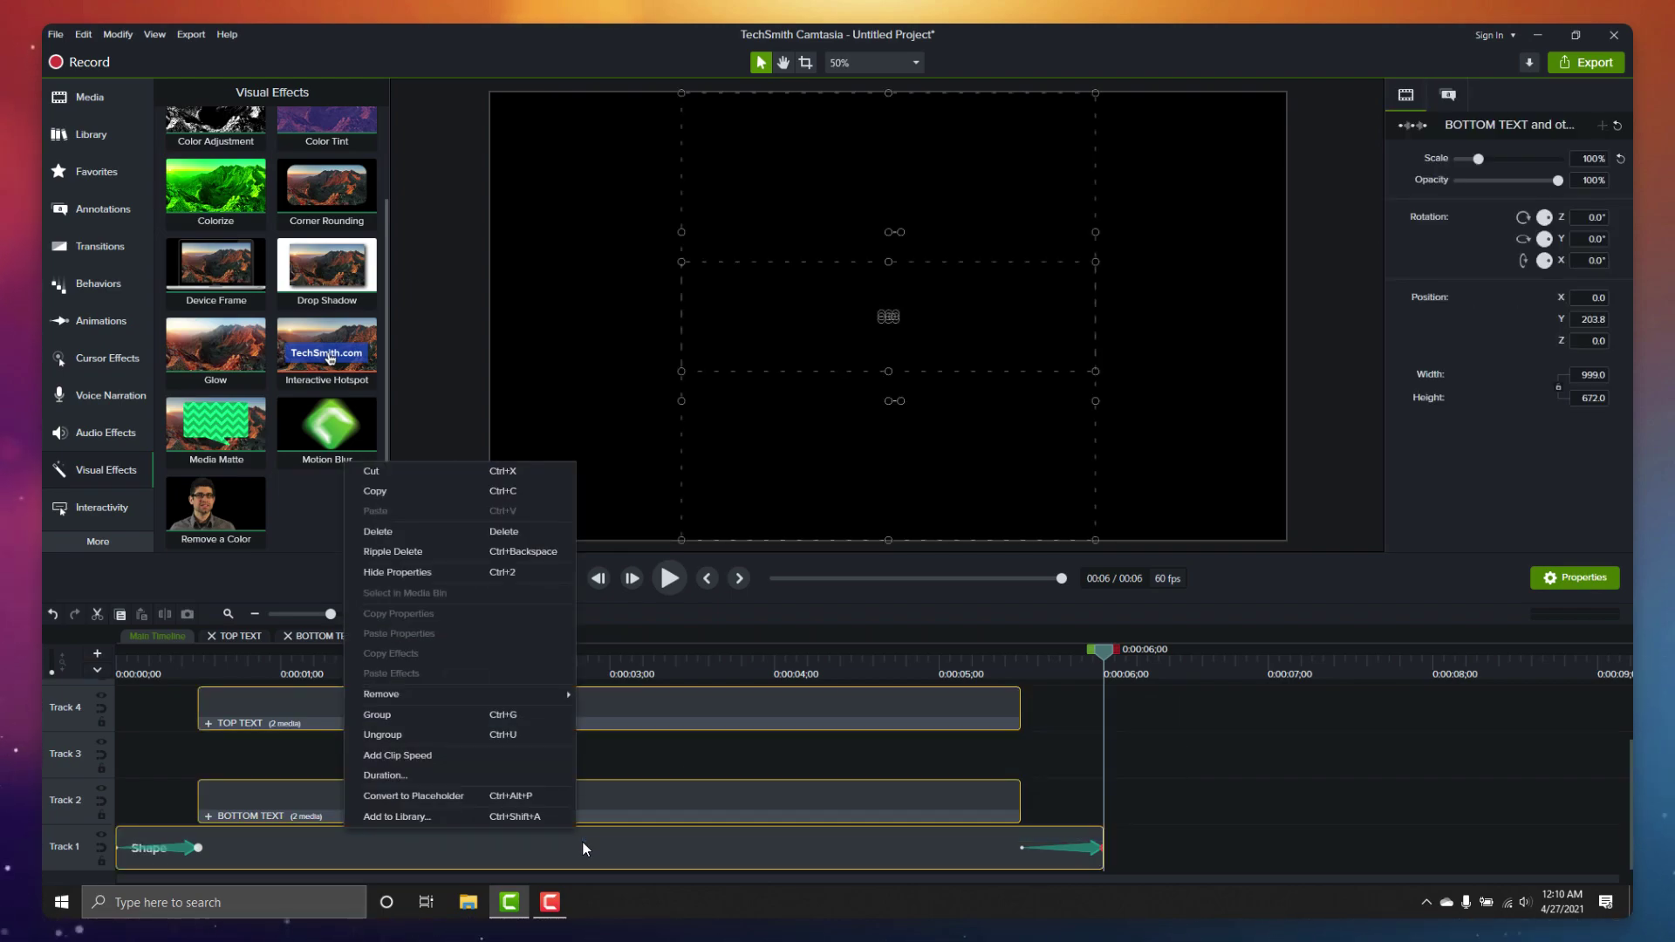
pyautogui.click(505, 714)
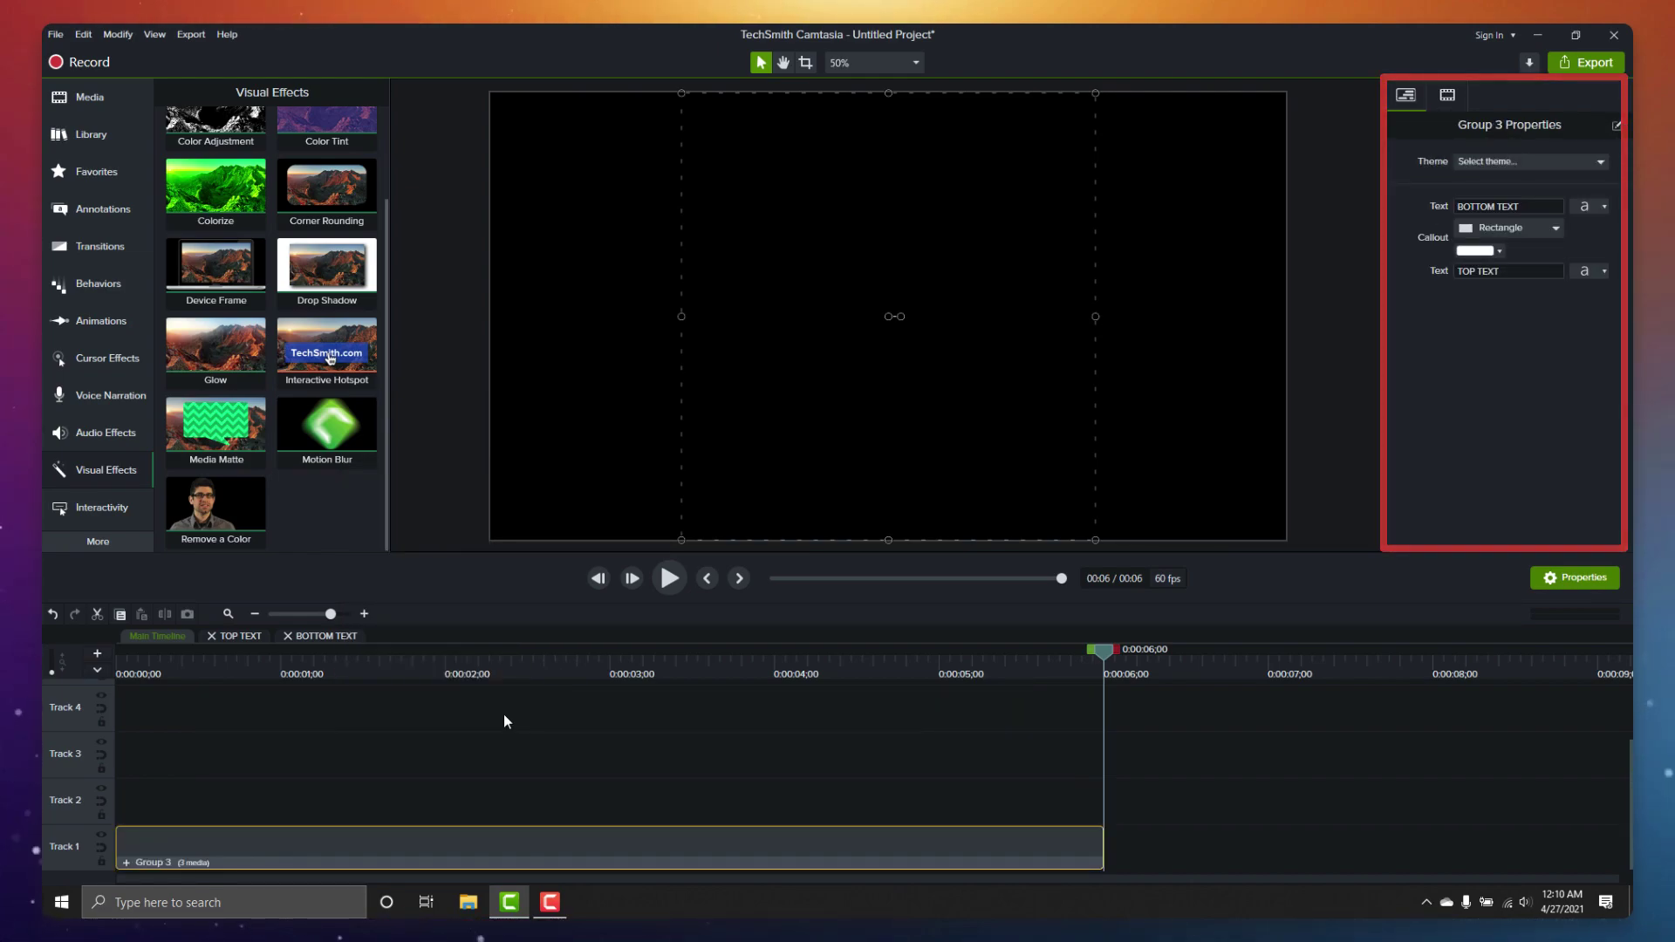
# Step: In the Quick Property Editor, put TOP TEXT first, label the properties TOP, BOTTOM, LINE, and save
pyautogui.click(1619, 124)
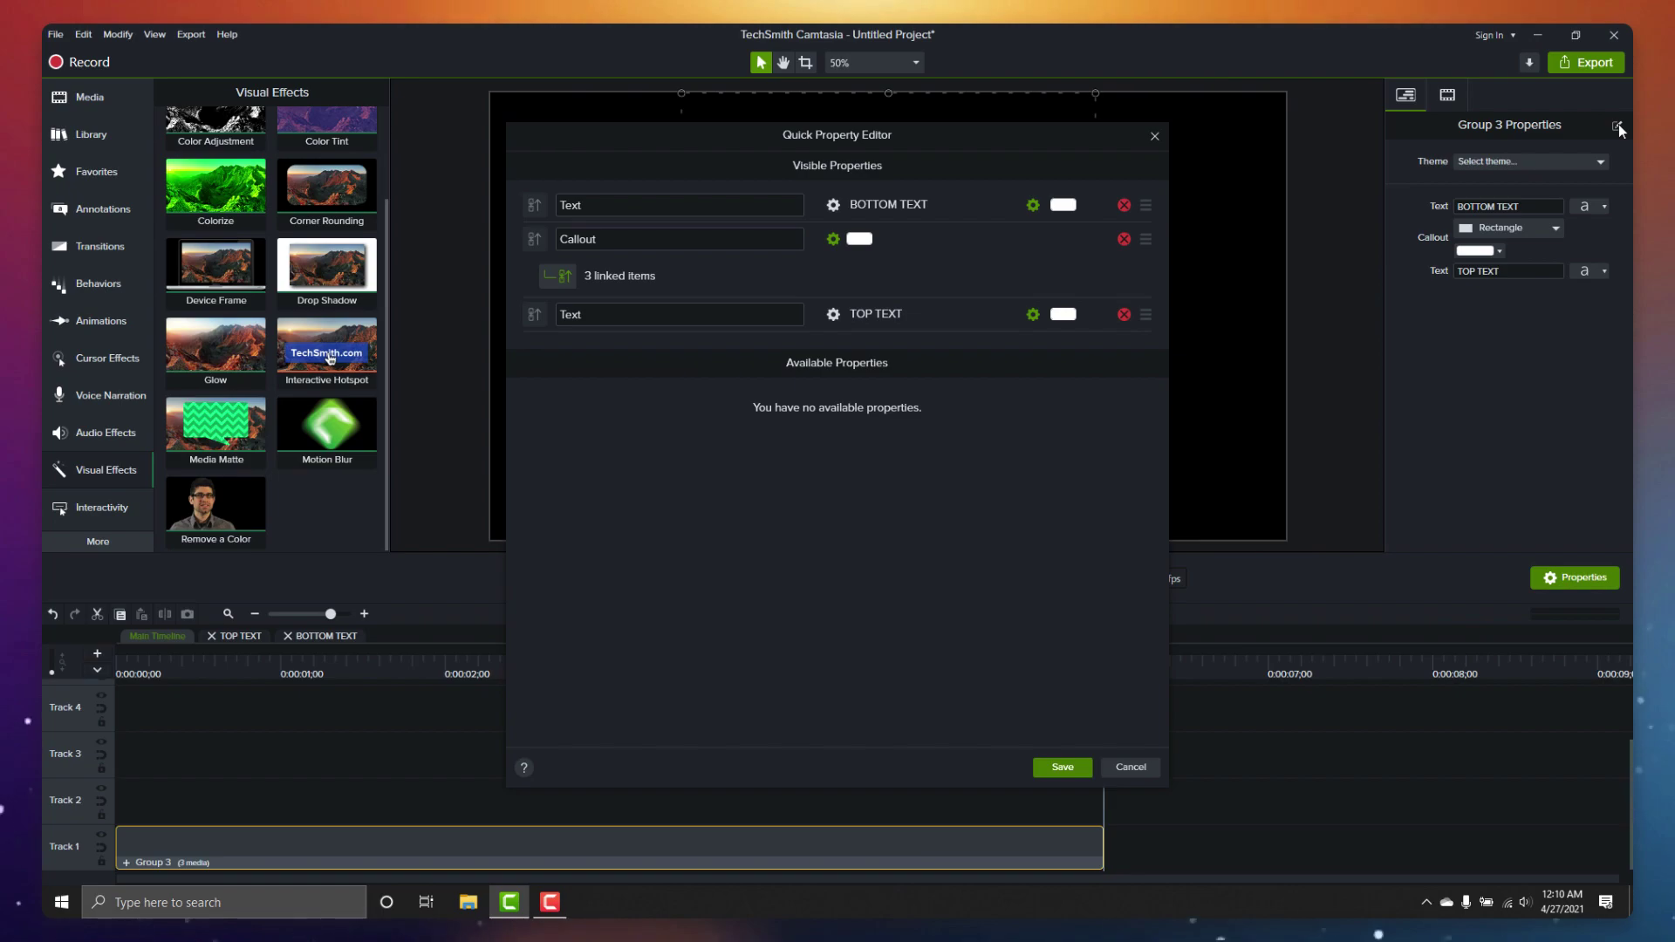
pyautogui.moveTo(1145, 314); pyautogui.dragTo(1146, 196)
pyautogui.click(1062, 767)
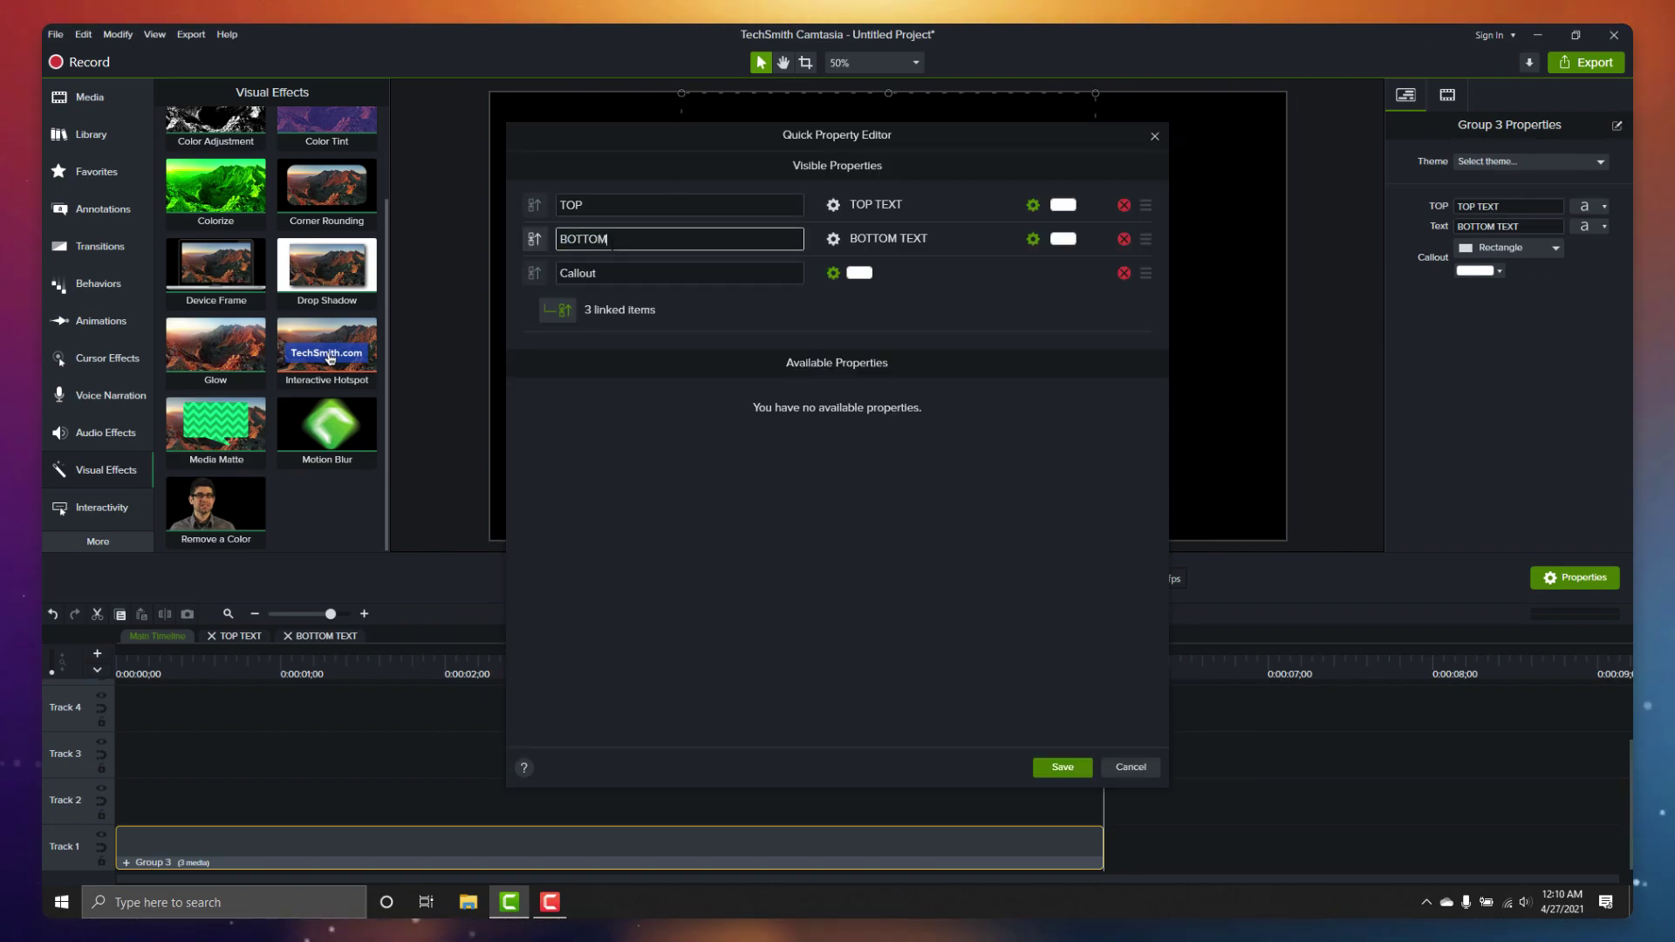
pyautogui.write('LINE')
pyautogui.click(1062, 767)
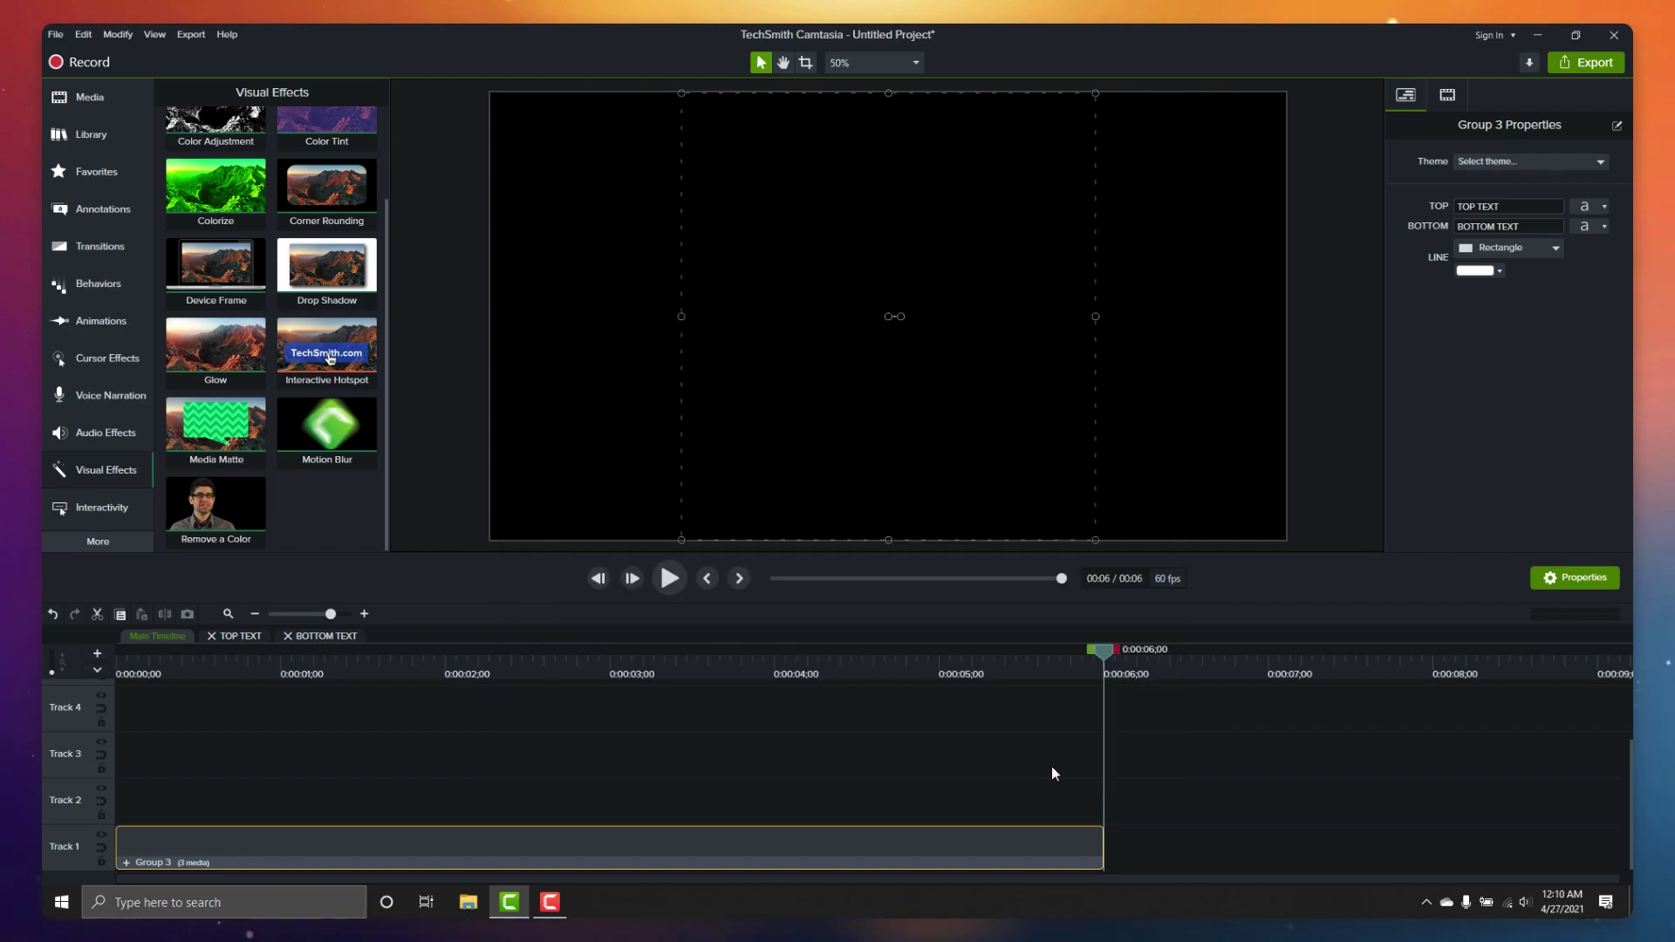
# Step: Enter YOUR NAME and YOUR COMPANY as the top and bottom texts, then play the preview twice
pyautogui.click(418, 673)
pyautogui.write('YOUR NAME')
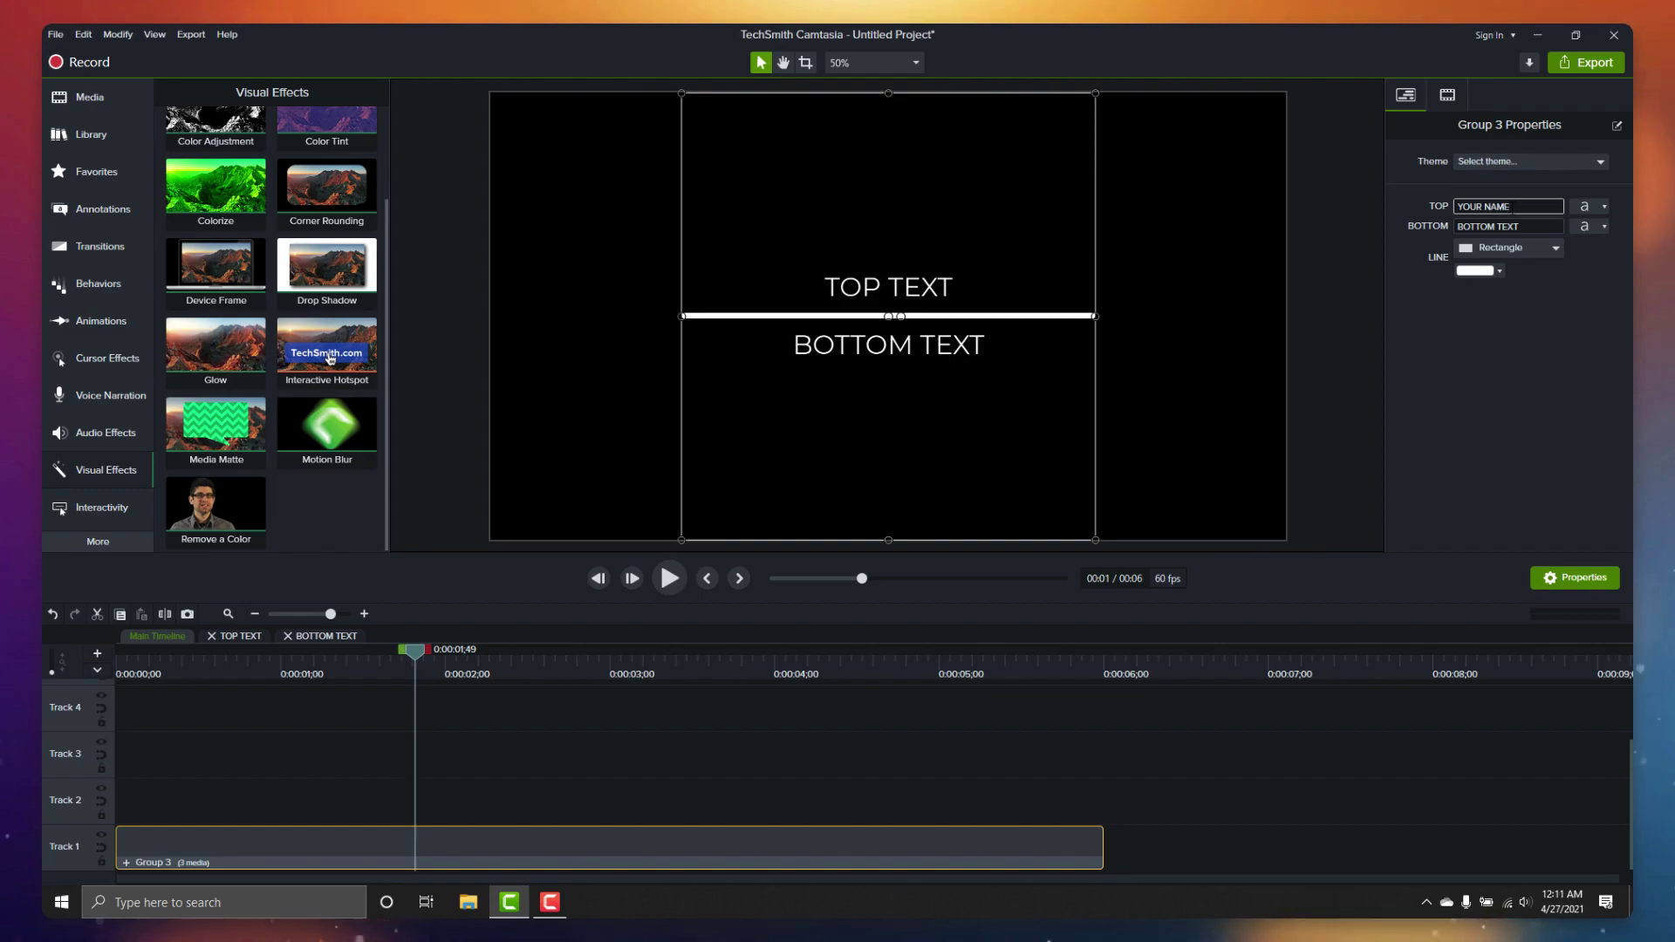
pyautogui.press('Tab')
pyautogui.write('YOUR COMPANY')
pyautogui.click(171, 703)
pyautogui.press('space')
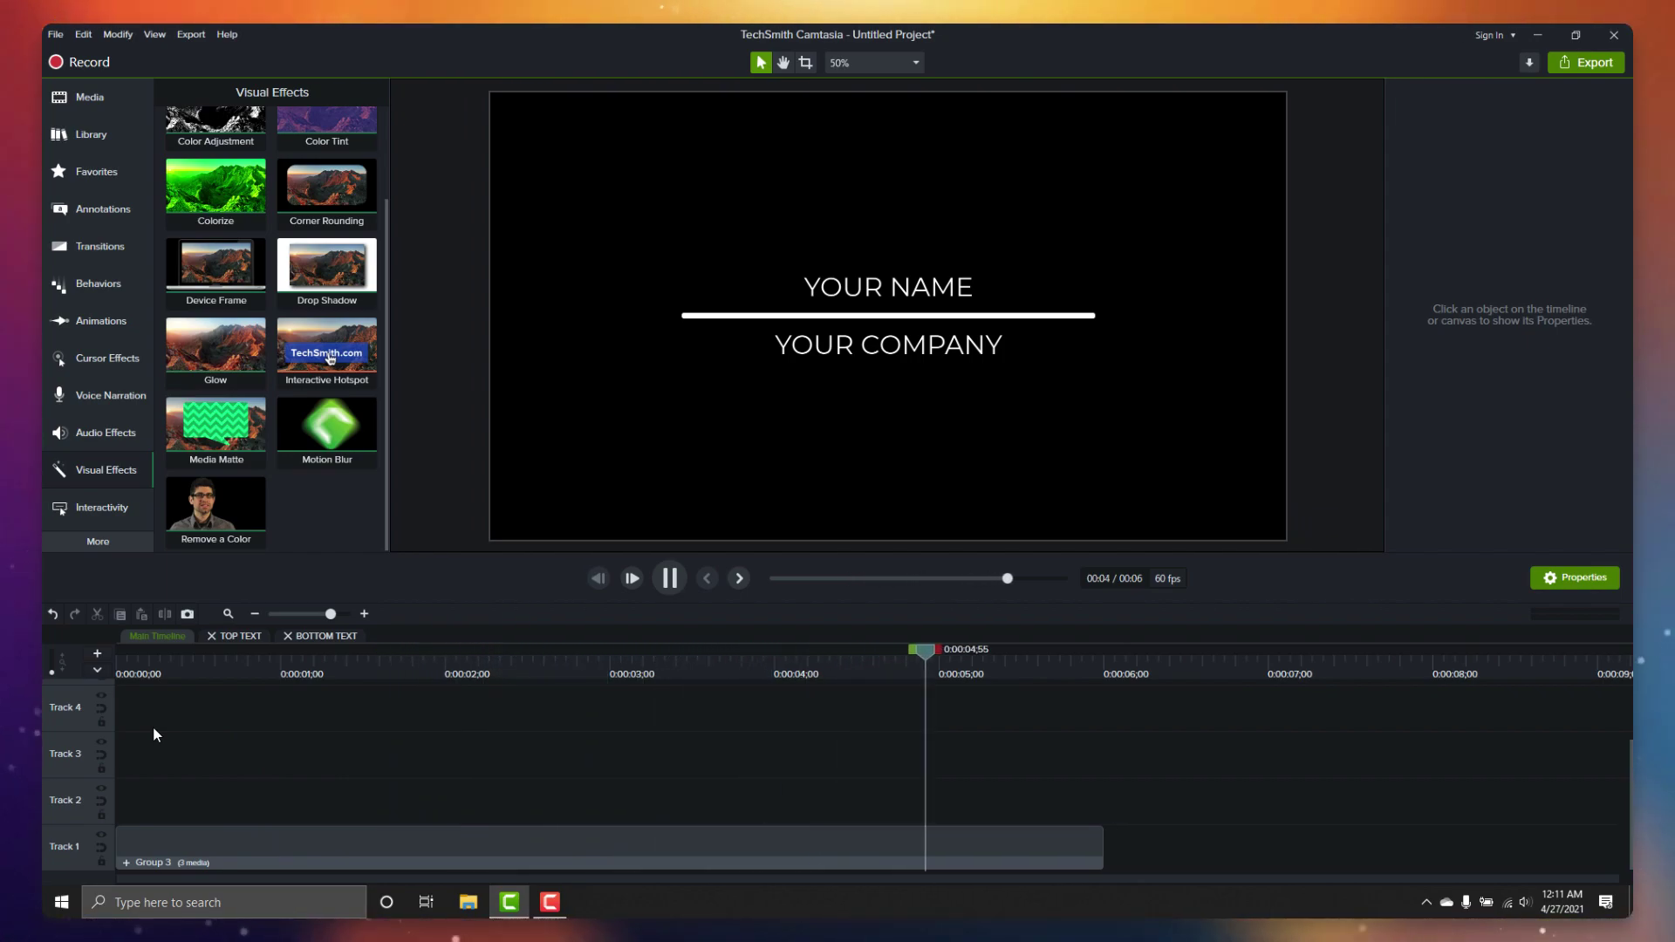
pyautogui.press('space')
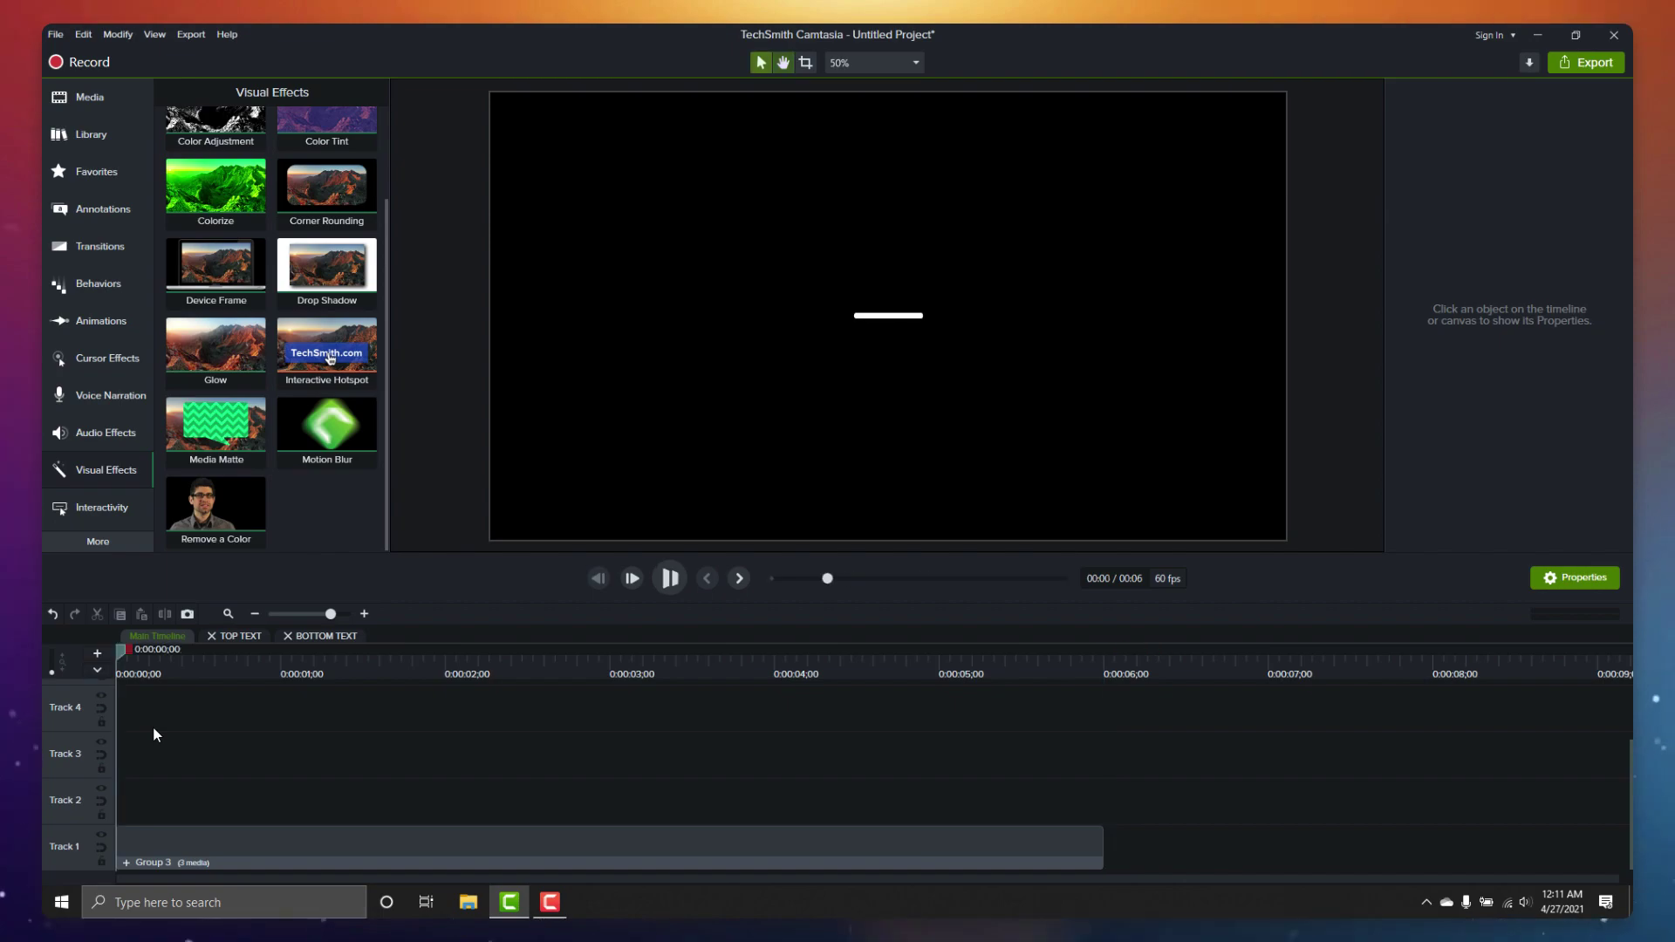